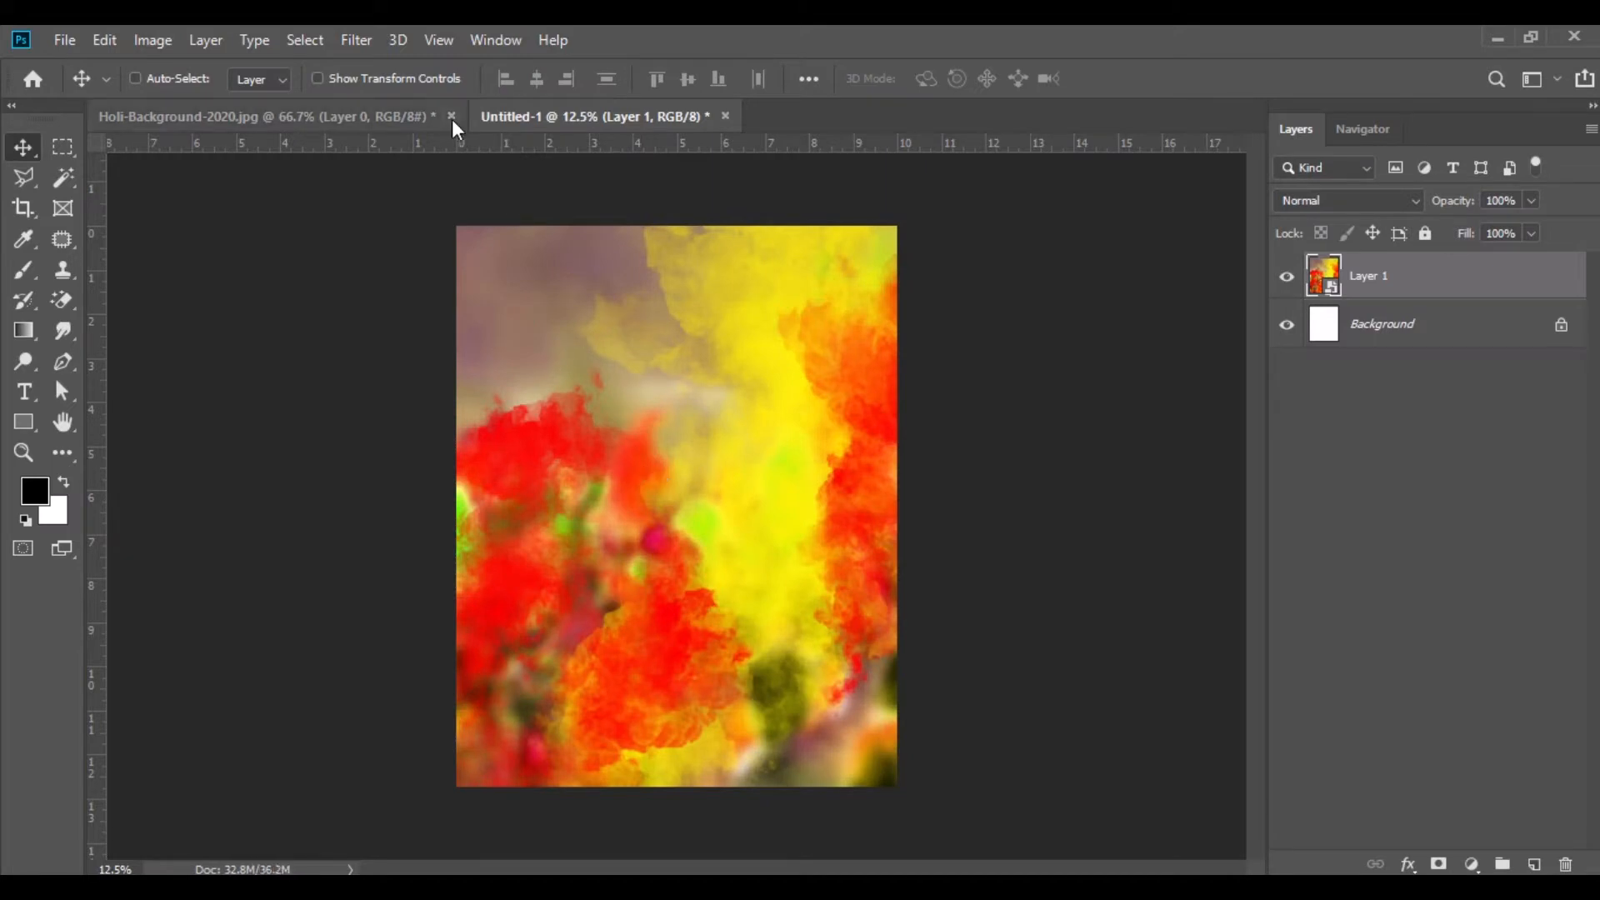
# Close Holi-Background-2020.jpg without saving and open fake love model.png from the Holi pic folder in File Explorer
pyautogui.click(451, 117)
pyautogui.click(791, 365)
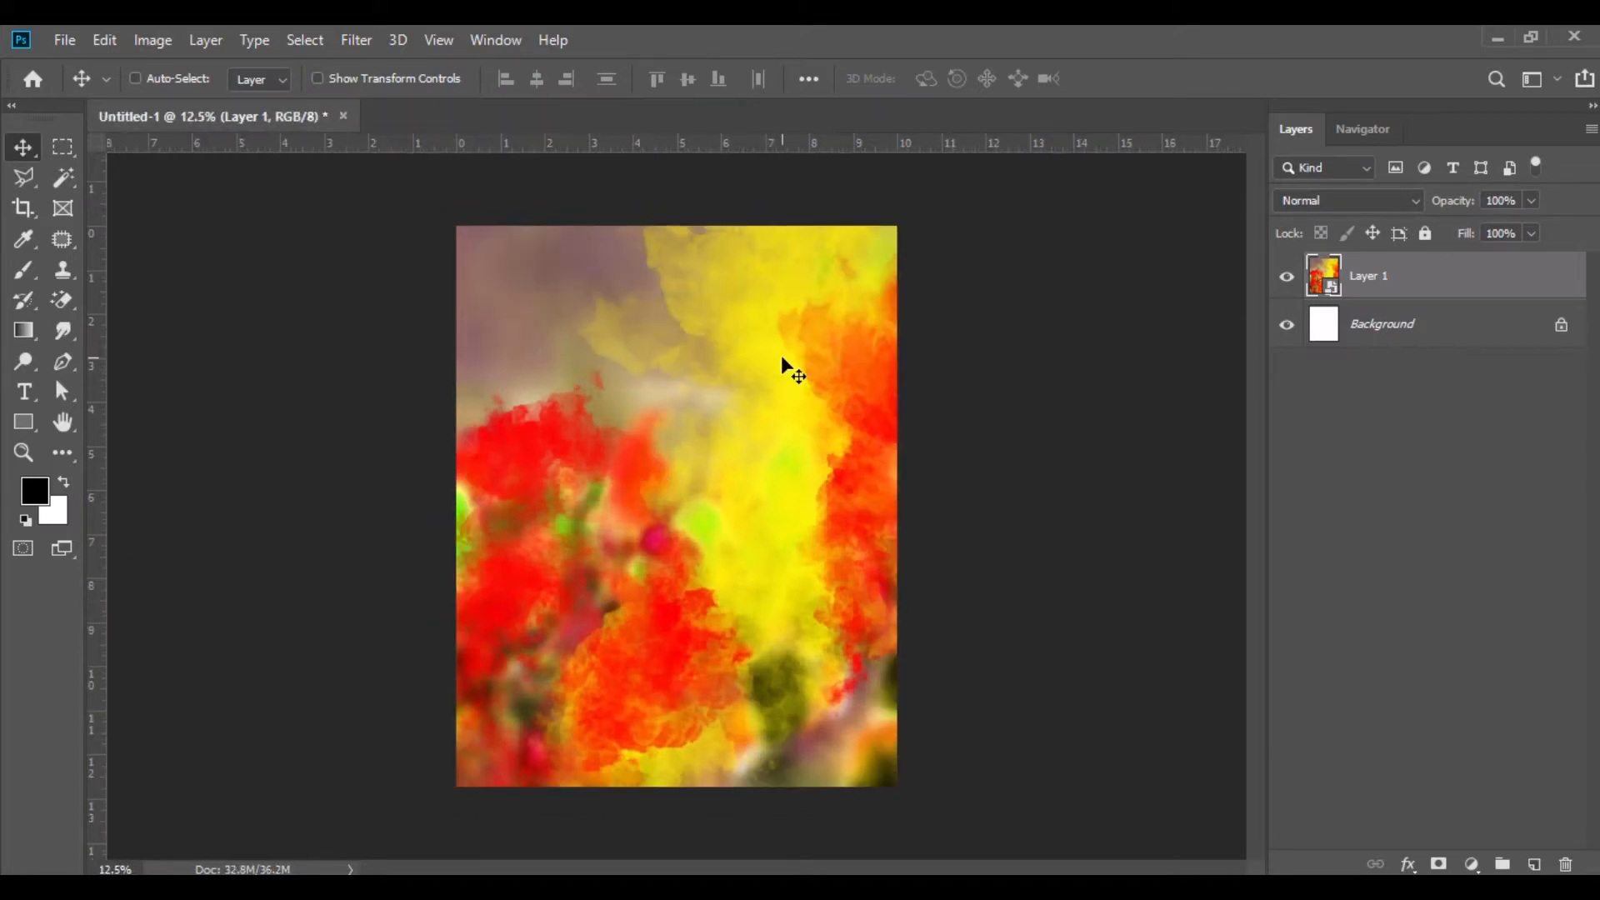
pyautogui.hotkey('alt', 'Tab')
pyautogui.moveTo(512, 360); pyautogui.dragTo(600, 120)
# Convert the model's layer to a smart object and copy it into the Untitled-1 document
pyautogui.rightClick(1393, 288)
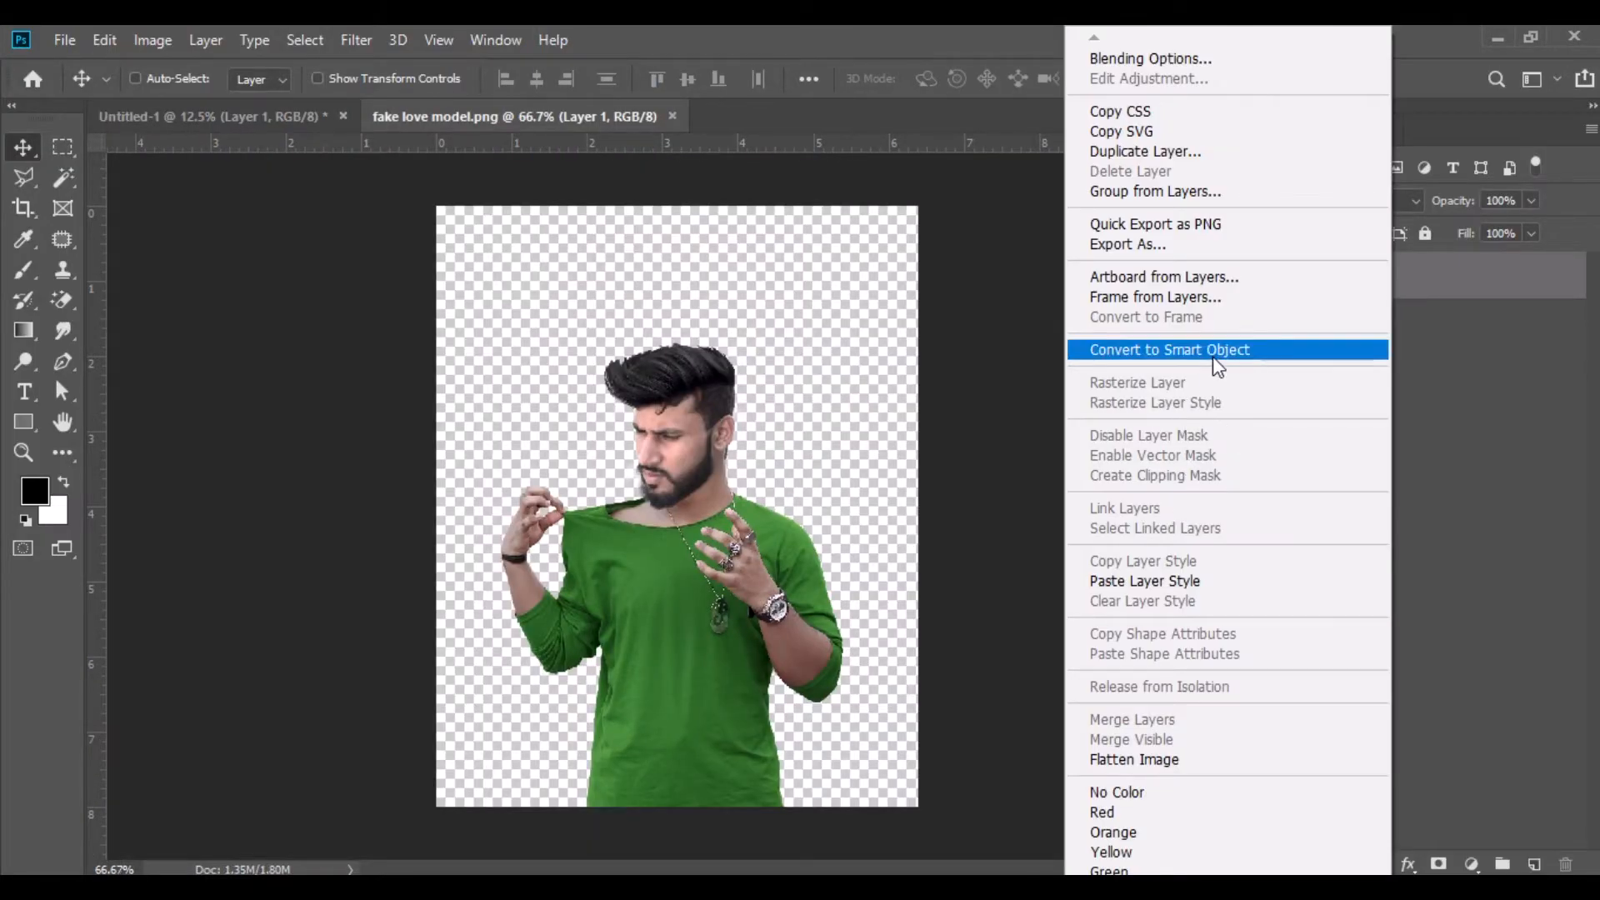
pyautogui.click(1212, 355)
pyautogui.moveTo(742, 577); pyautogui.dragTo(703, 547)
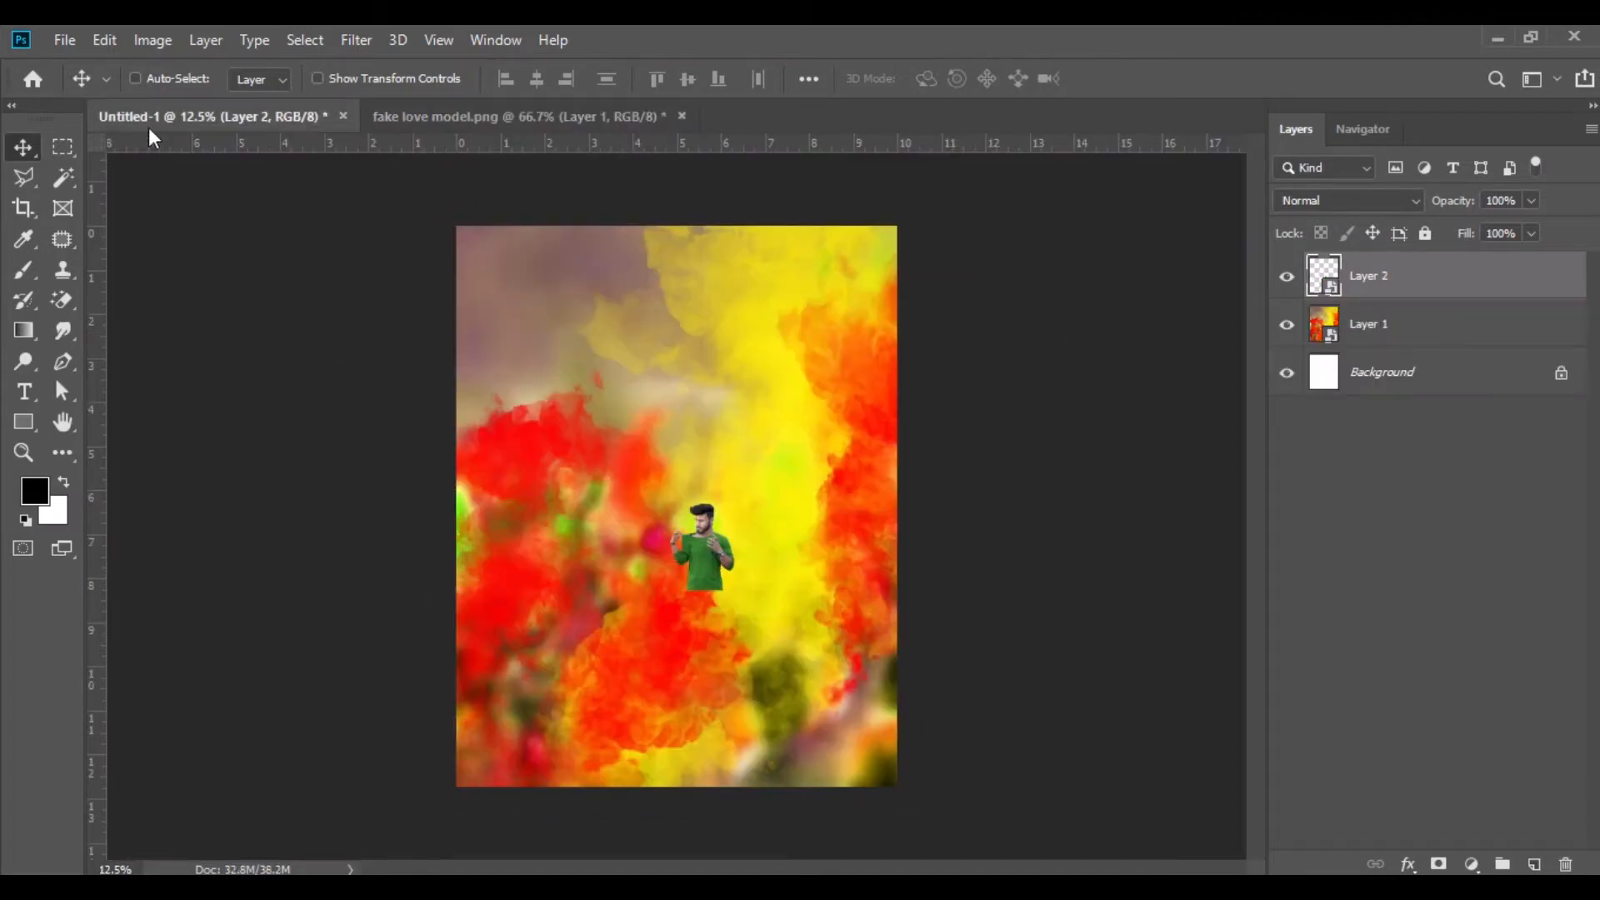
# Scale the model to about 169% with Free Transform and align it to the canvas's bottom edge, roughly centred
pyautogui.click(105, 41)
pyautogui.click(254, 550)
pyautogui.moveTo(529, 80); pyautogui.dragTo(665, 129)
pyautogui.moveTo(708, 471); pyautogui.dragTo(659, 510)
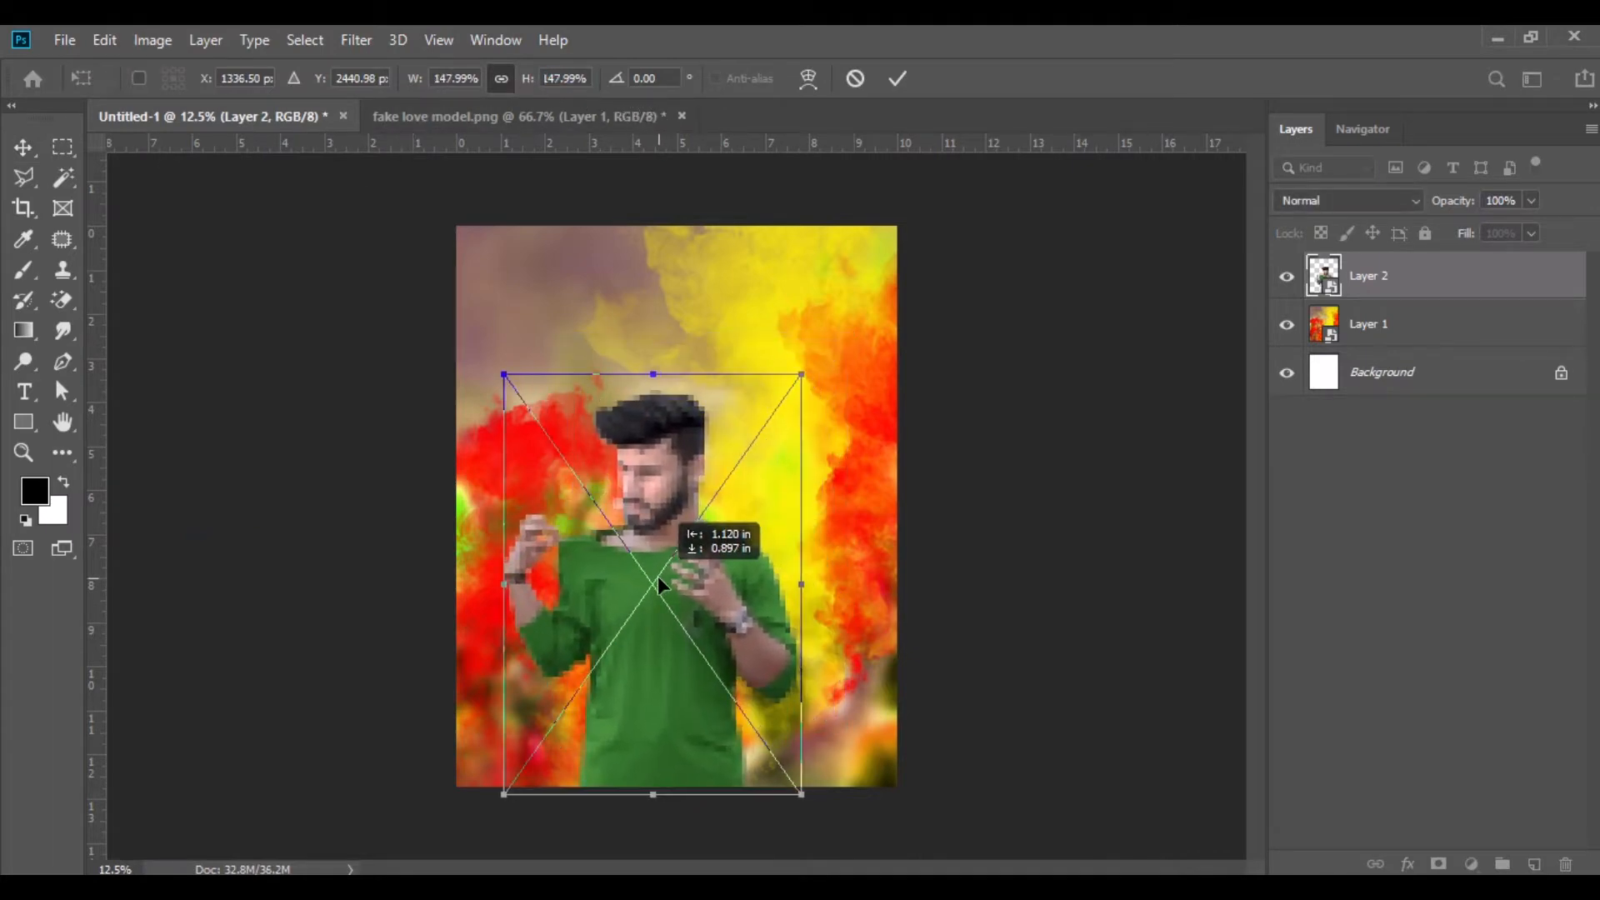
pyautogui.moveTo(534, 80); pyautogui.dragTo(551, 89)
pyautogui.moveTo(675, 538); pyautogui.dragTo(689, 497)
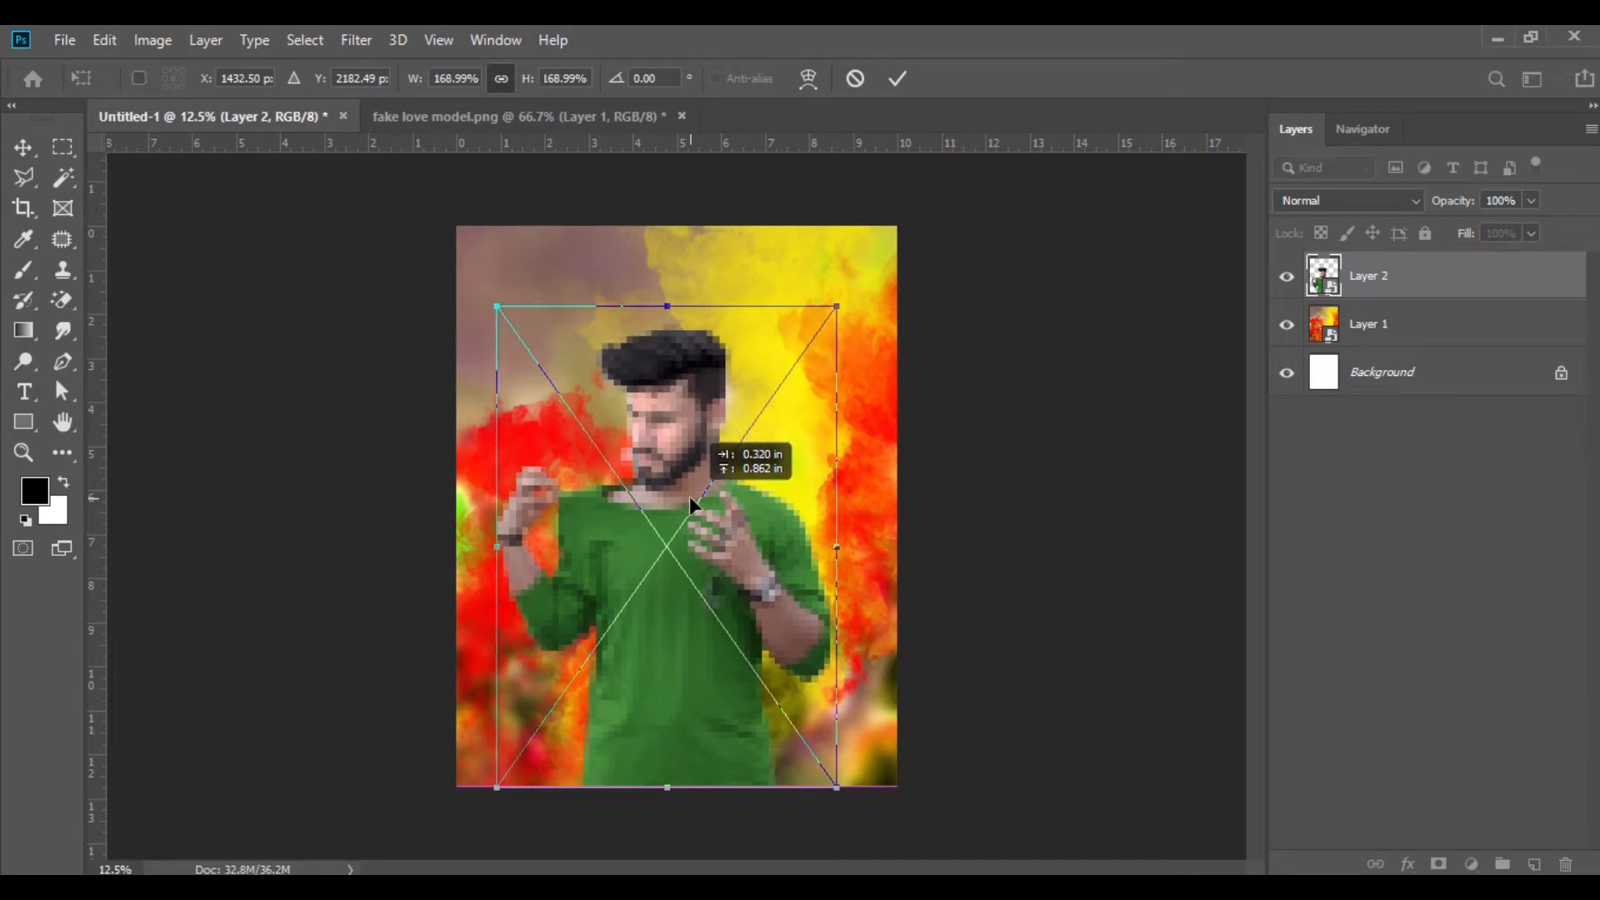
pyautogui.click(36, 148)
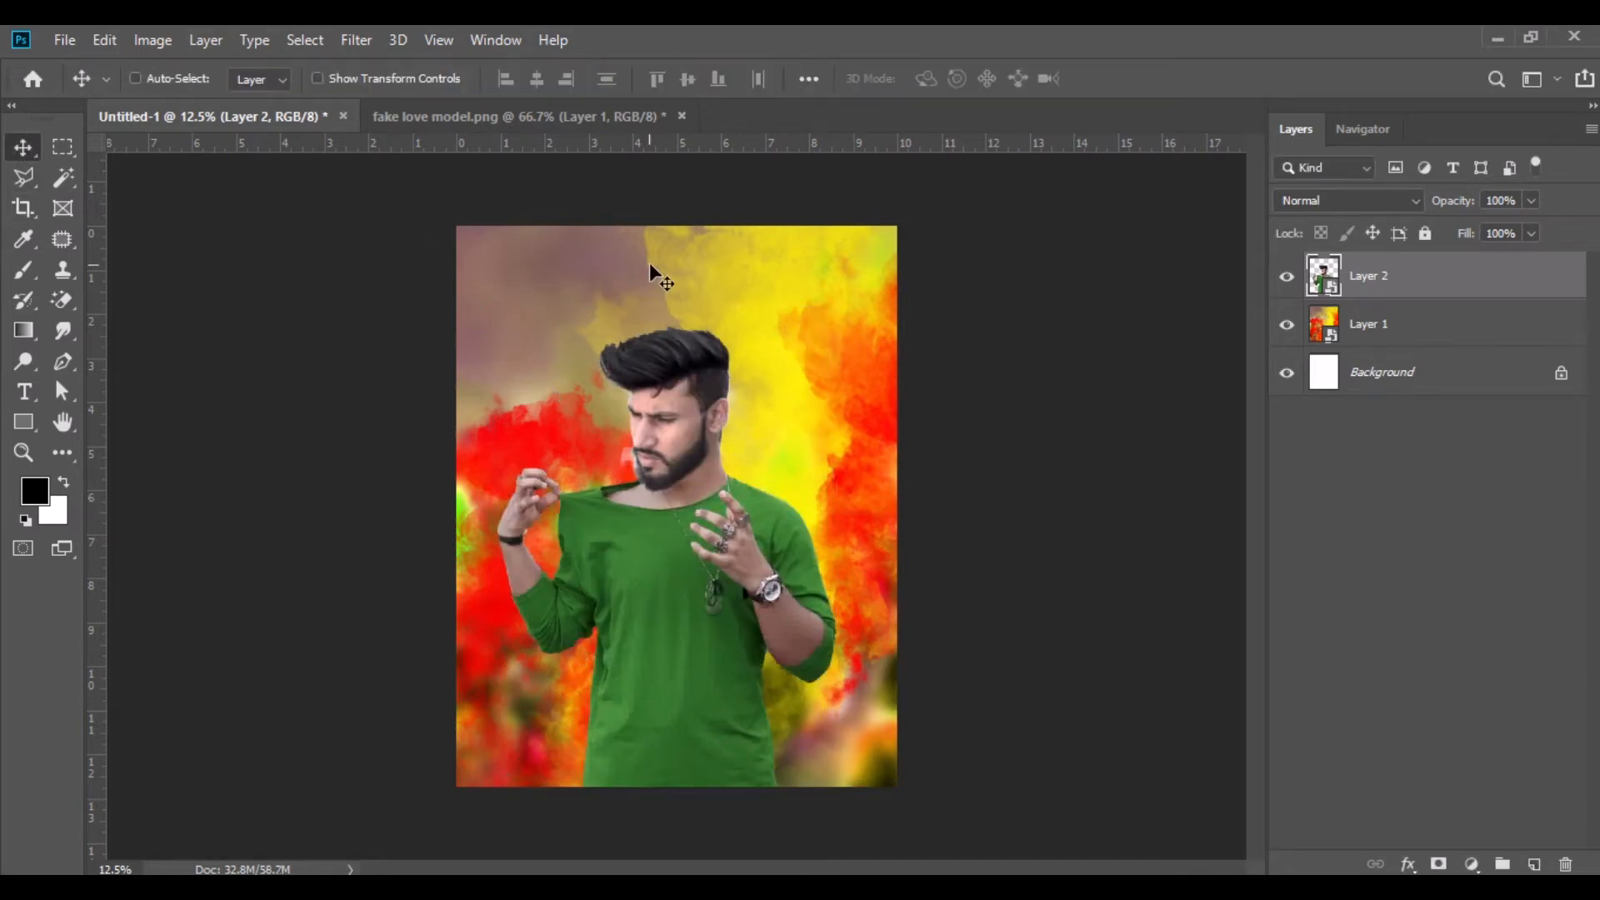
# Close fake love model.png without saving and open Holi-Colours-png.png from the Holi pic folder in File Explorer
pyautogui.click(682, 115)
pyautogui.click(794, 367)
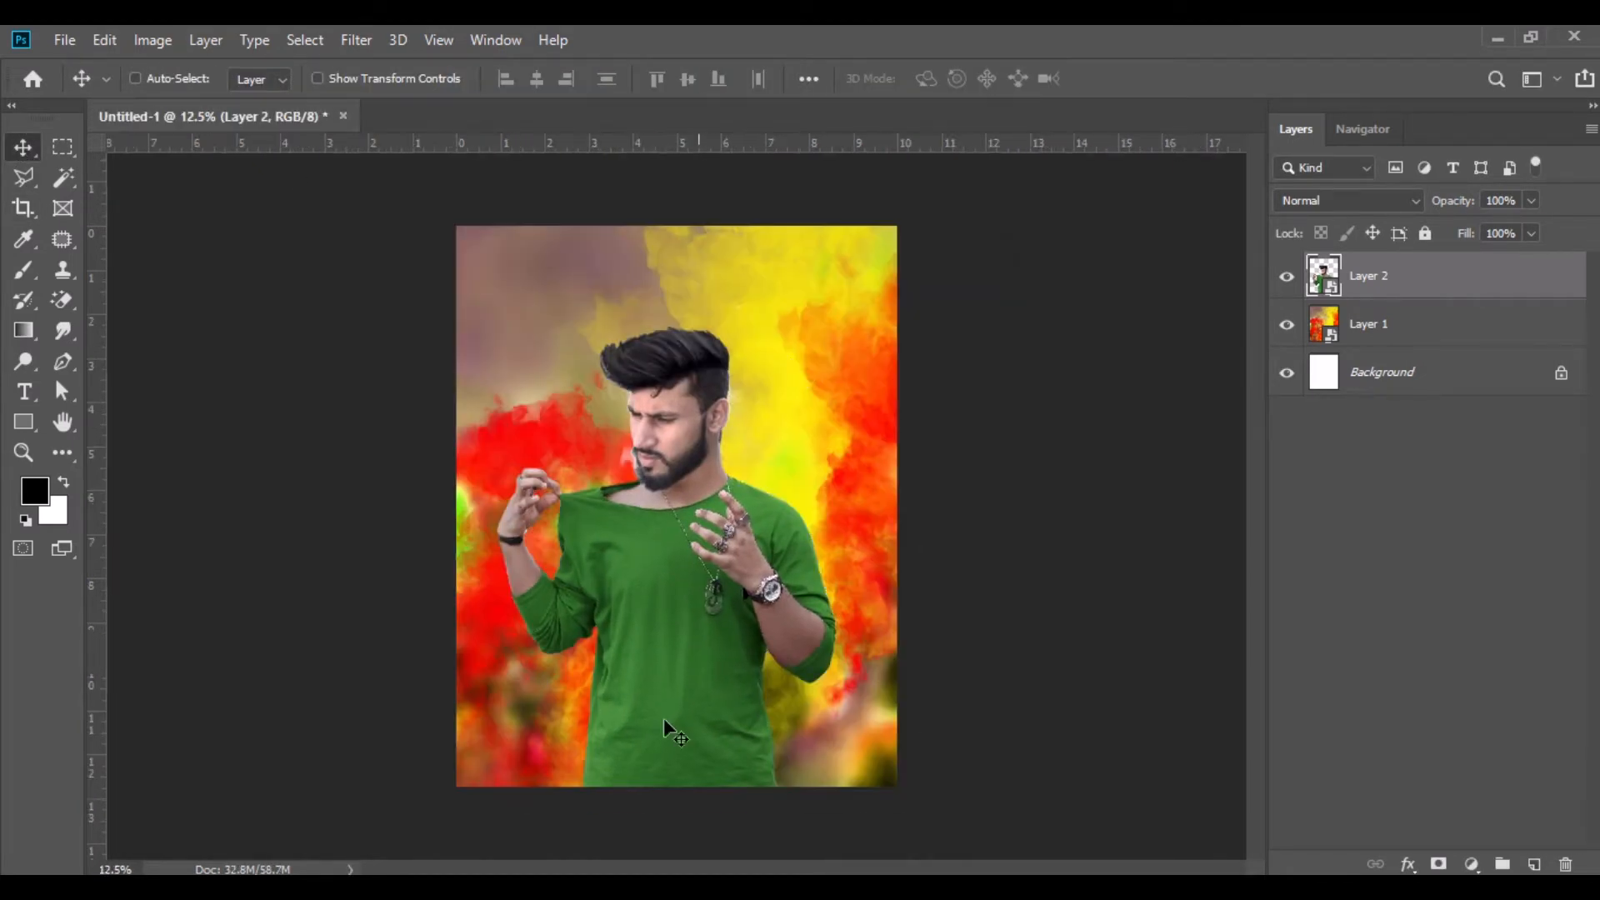
pyautogui.hotkey('alt', 'Tab')
pyautogui.moveTo(900, 325); pyautogui.dragTo(647, 108)
# Convert the Holi colour cloud layer to a smart object and copy it into Untitled-1 above the model
pyautogui.rightClick(1403, 285)
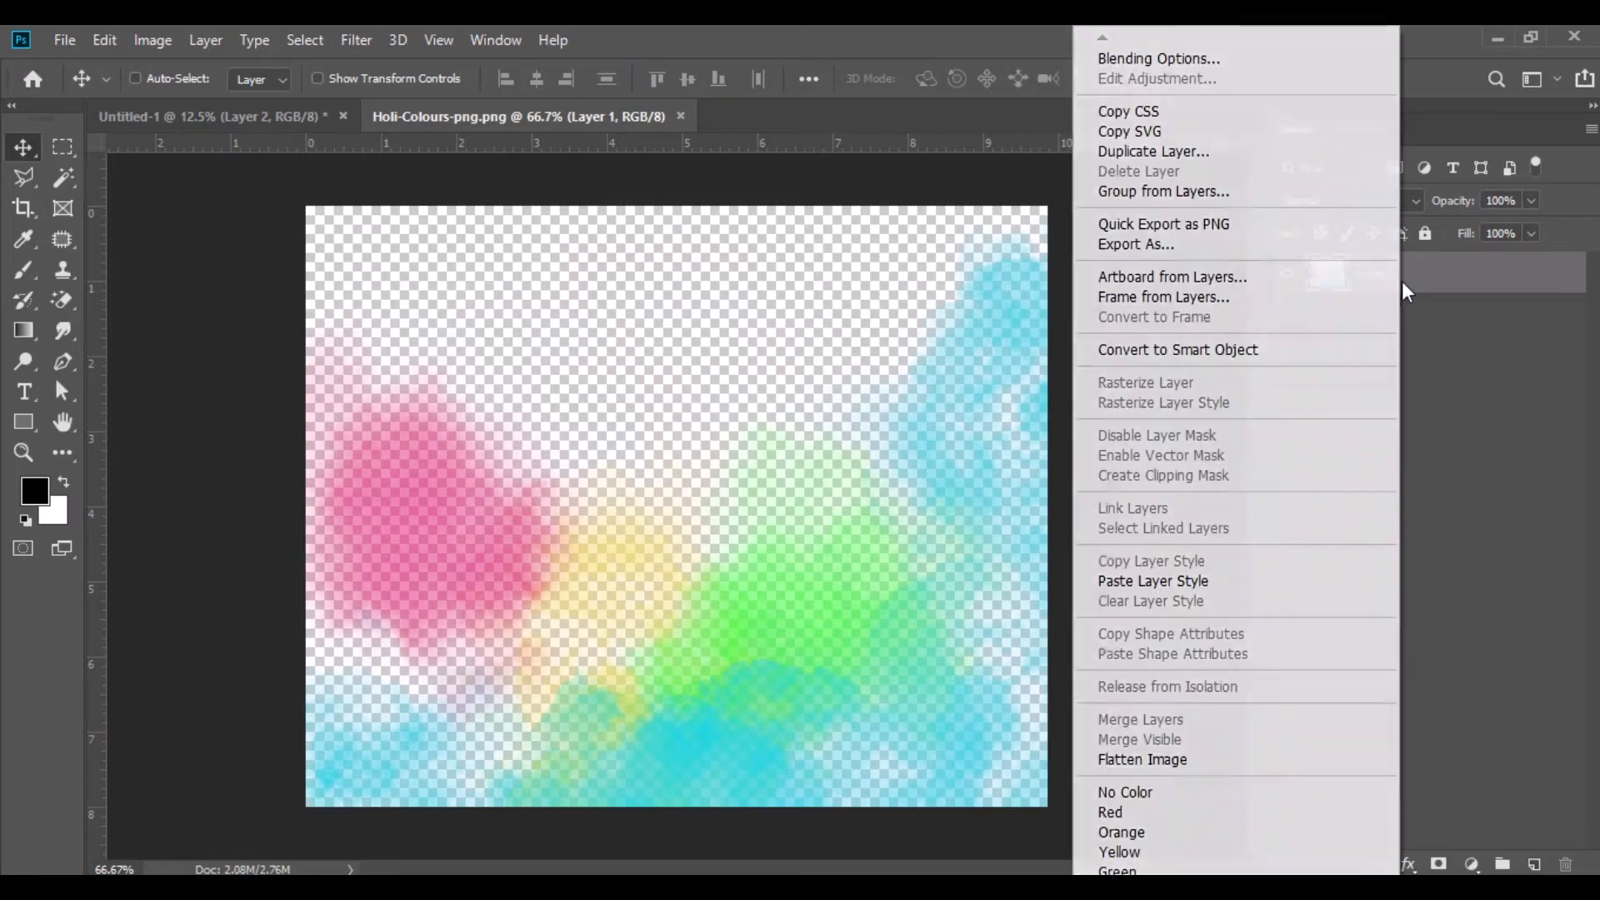
pyautogui.click(1203, 345)
pyautogui.moveTo(768, 649); pyautogui.dragTo(407, 306)
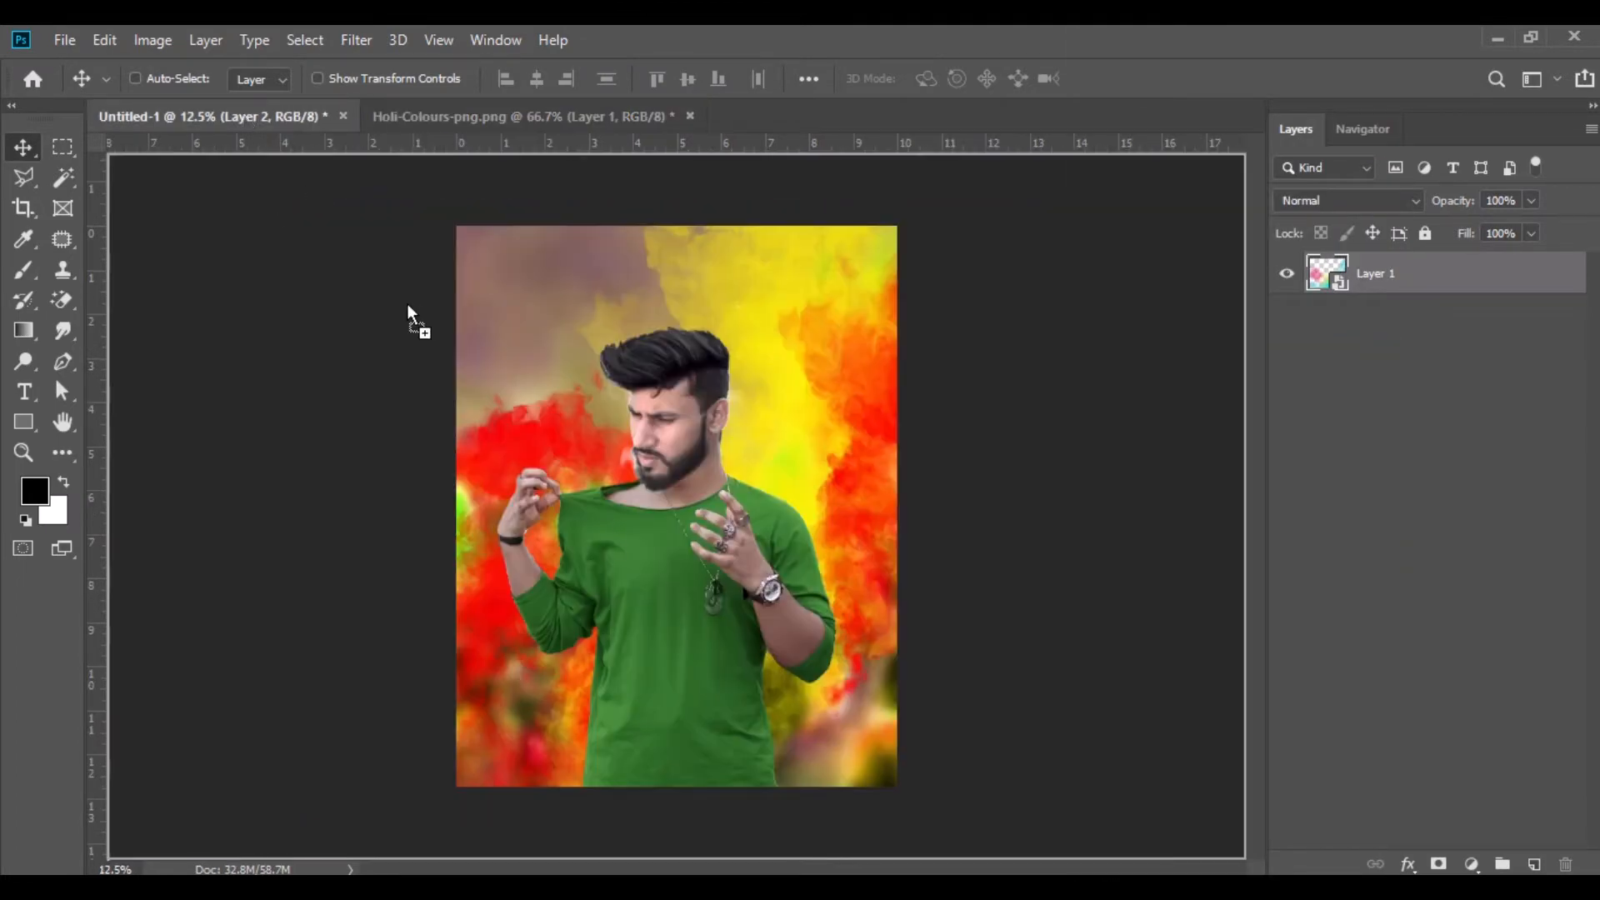
pyautogui.moveTo(705, 632); pyautogui.dragTo(732, 659)
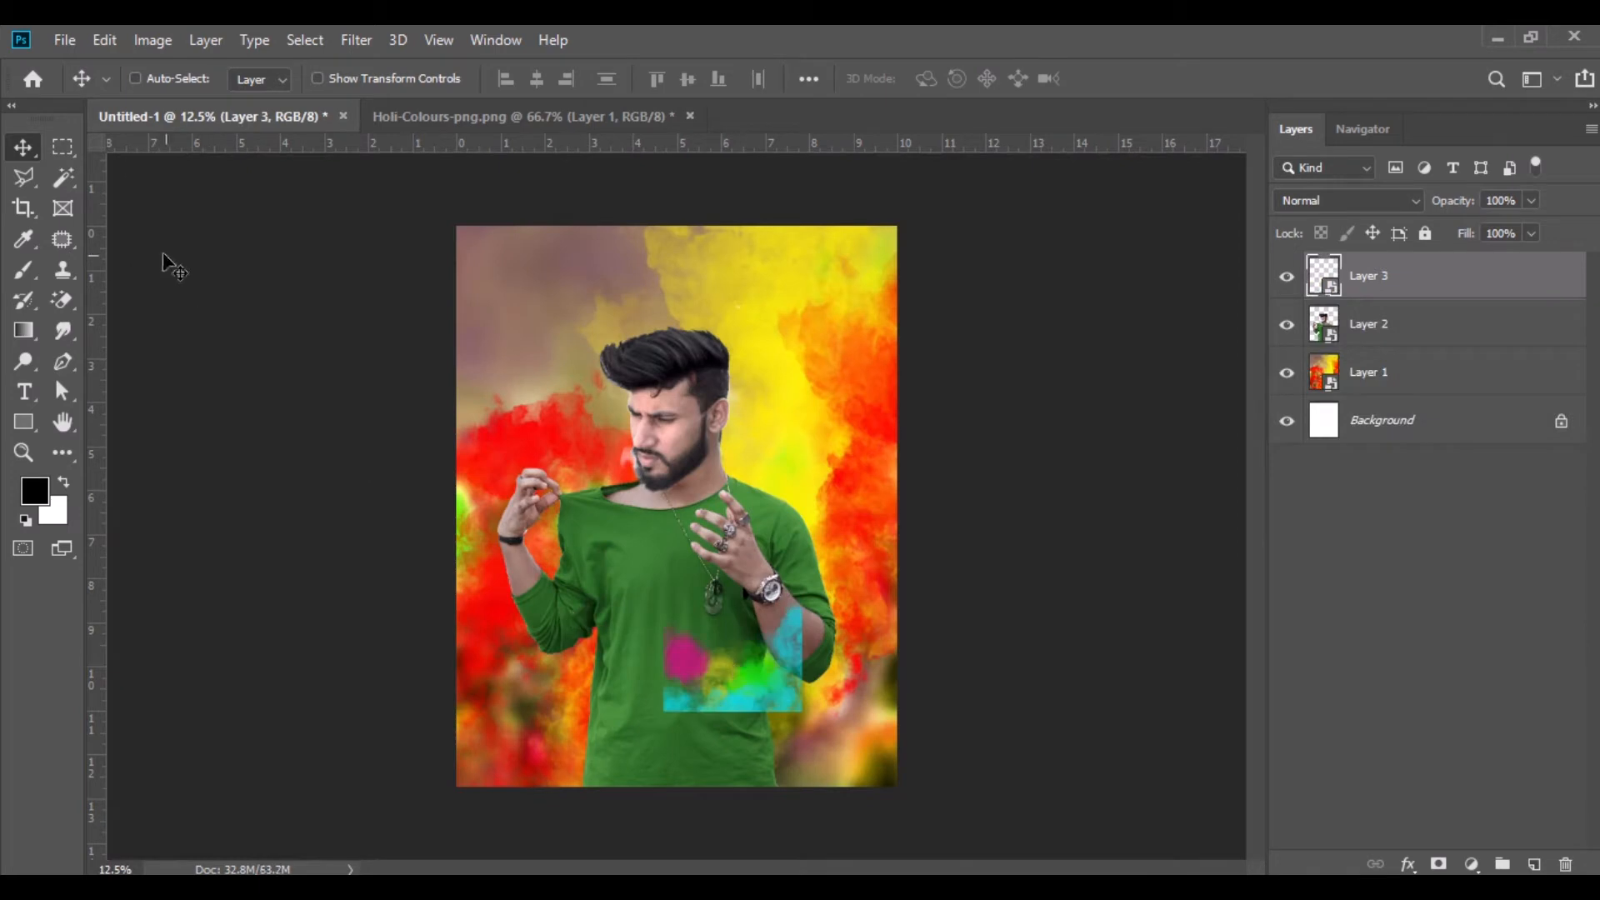
# Scale the colour cloud layer to 103% with Free Transform and position it across the canvas's full width at the bottom edge
pyautogui.click(106, 42)
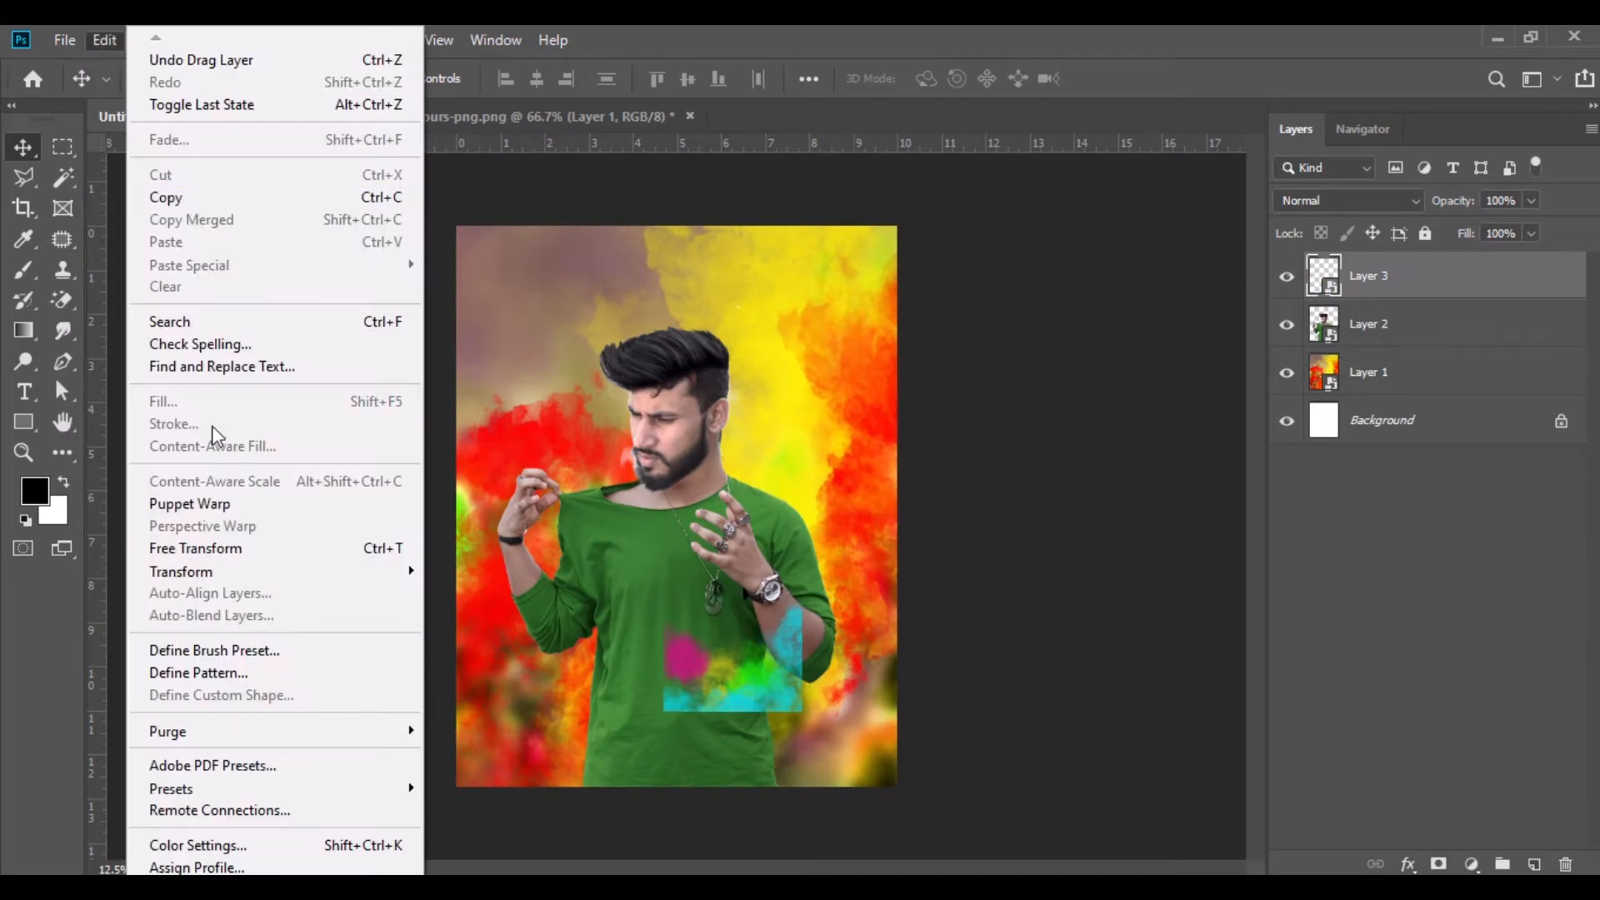
pyautogui.click(244, 546)
pyautogui.moveTo(530, 83); pyautogui.dragTo(643, 120)
pyautogui.moveTo(707, 656); pyautogui.dragTo(668, 567)
pyautogui.moveTo(528, 79); pyautogui.dragTo(500, 78)
pyautogui.moveTo(750, 591); pyautogui.dragTo(729, 615)
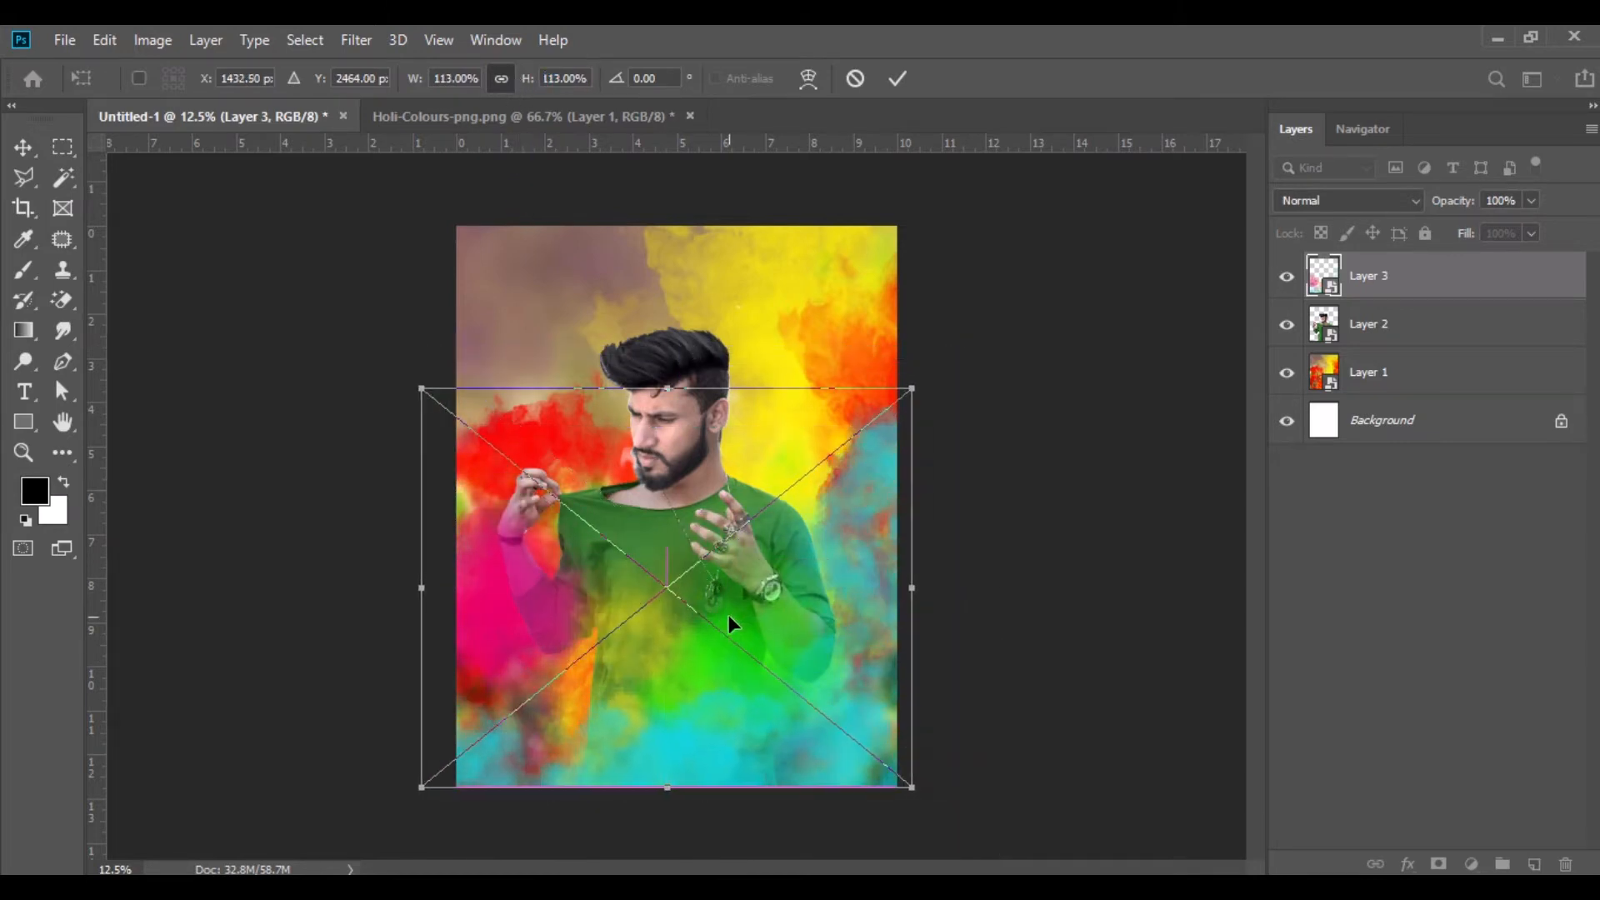
pyautogui.moveTo(524, 84); pyautogui.dragTo(503, 78)
pyautogui.moveTo(652, 538); pyautogui.dragTo(663, 558)
pyautogui.moveTo(527, 81); pyautogui.dragTo(521, 88)
pyautogui.moveTo(589, 577); pyautogui.dragTo(585, 578)
pyautogui.press('Right')
pyautogui.press('Right')
pyautogui.press('Right')
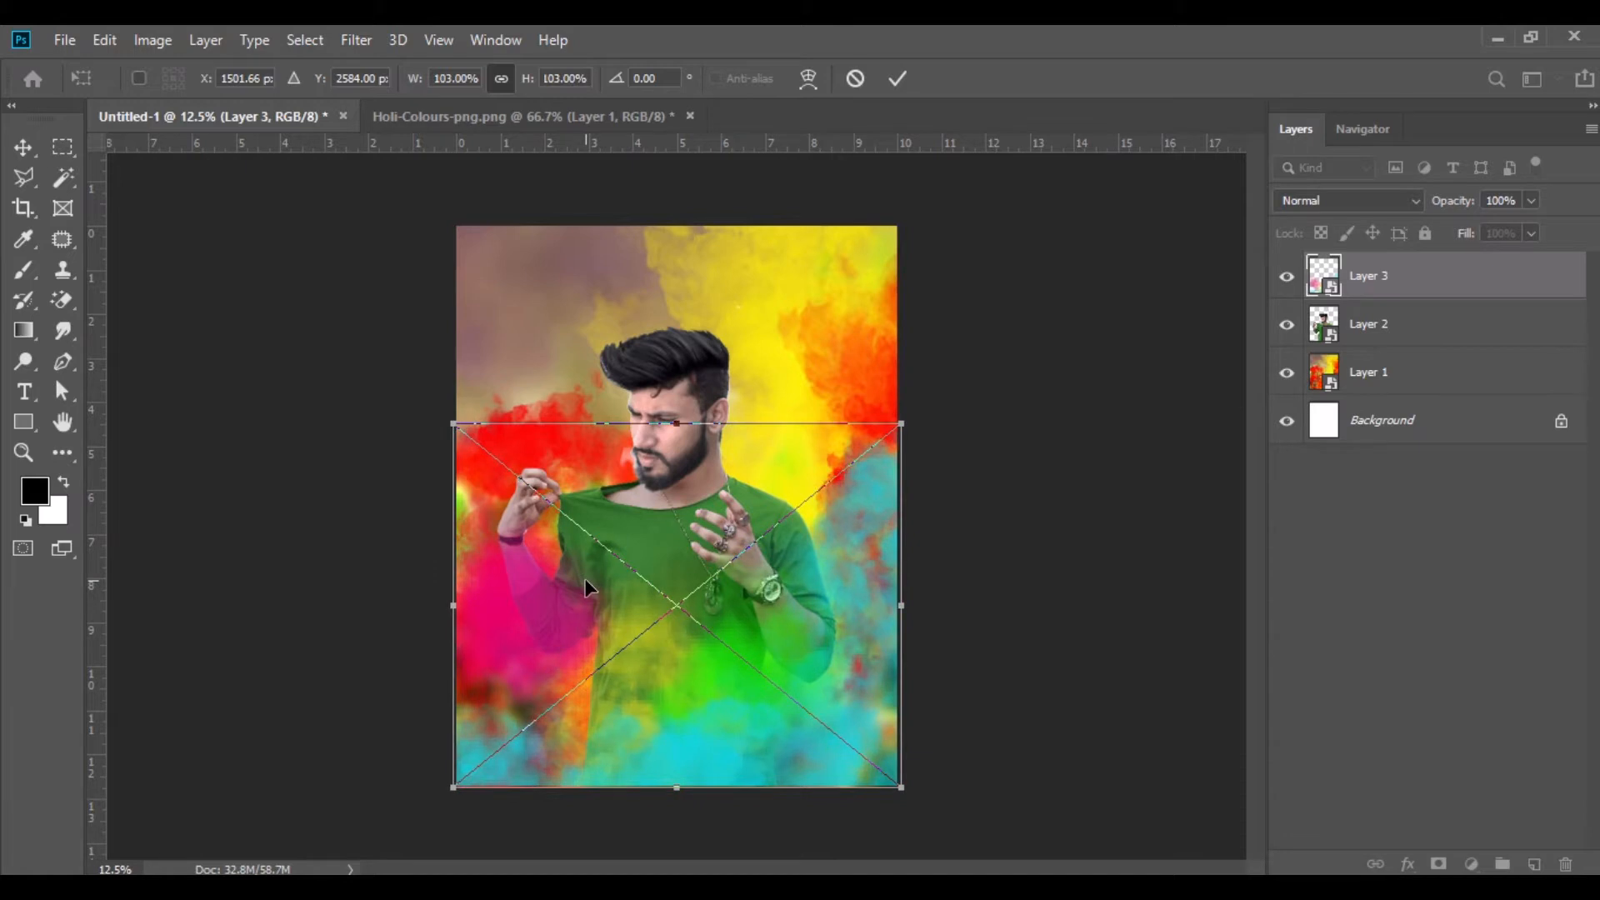
pyautogui.click(28, 153)
# Reduce the colour cloud layer's fill to 73%
pyautogui.click(1531, 235)
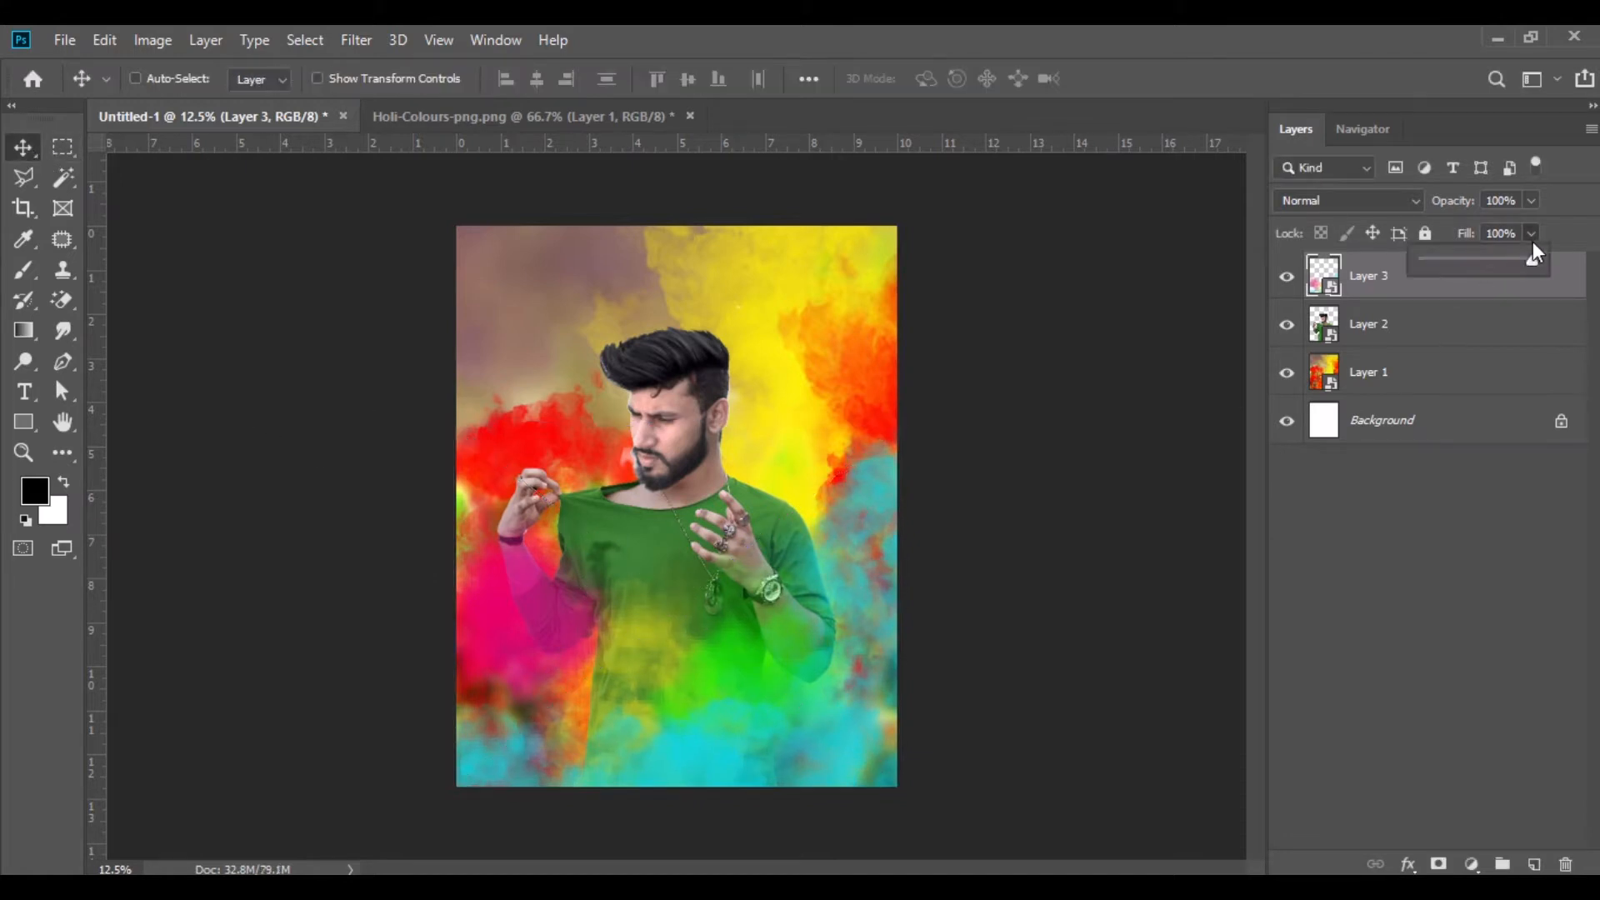
pyautogui.moveTo(1533, 261); pyautogui.dragTo(1503, 260)
pyautogui.click(622, 474)
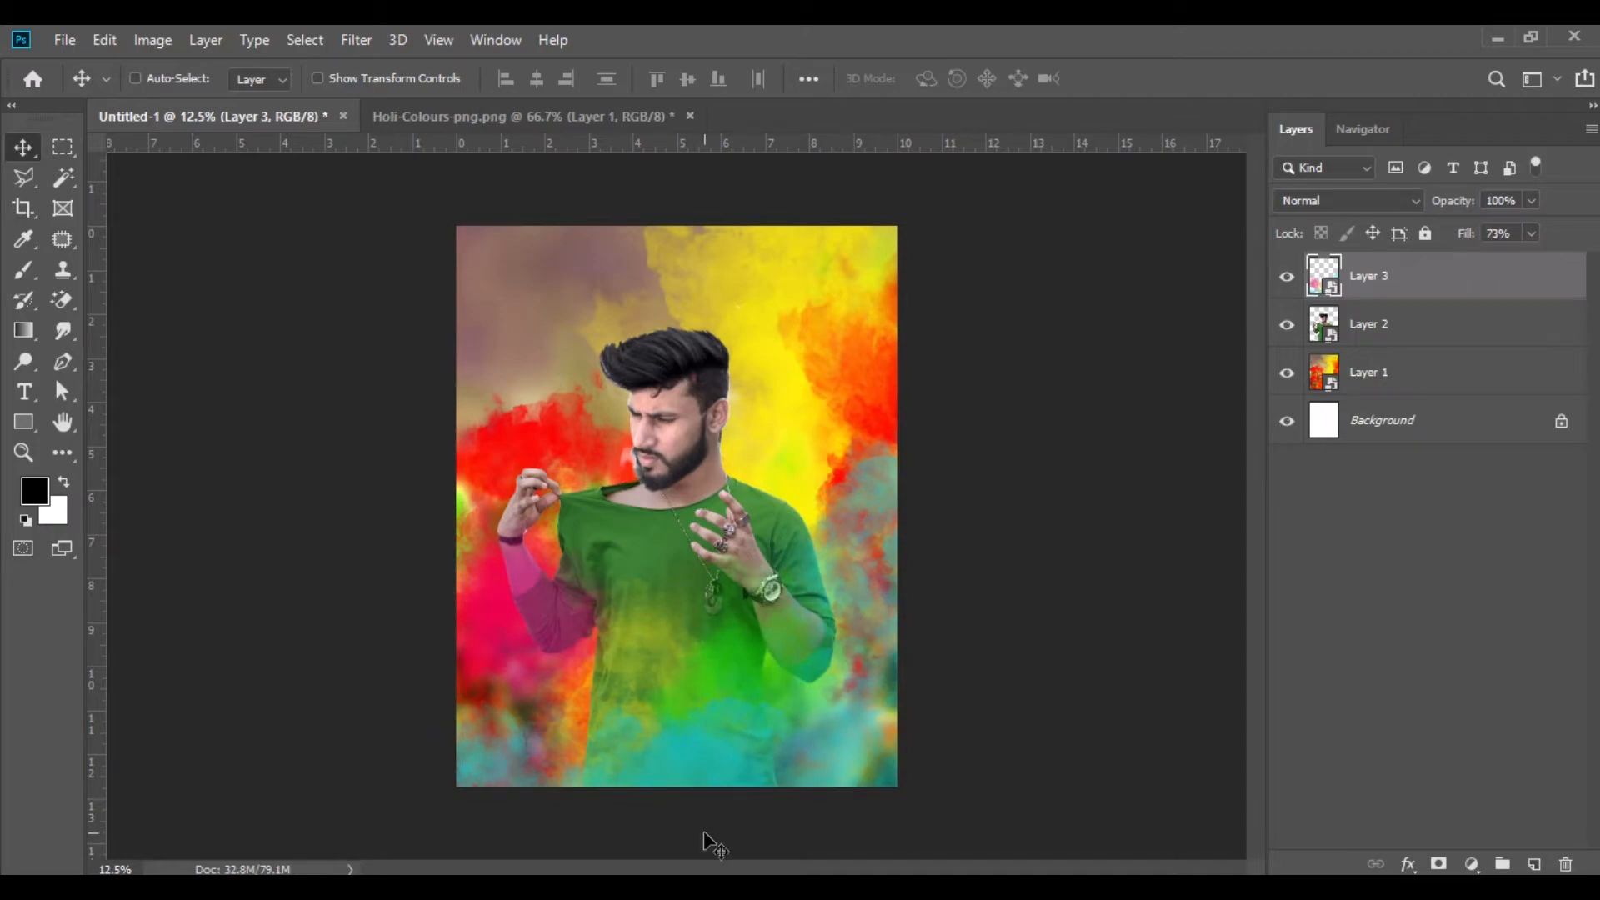
# Open Holi-Colours-png-2.png from the Holi pic folder in File Explorer as another document
pyautogui.hotkey('alt', 'Tab')
pyautogui.click(665, 564)
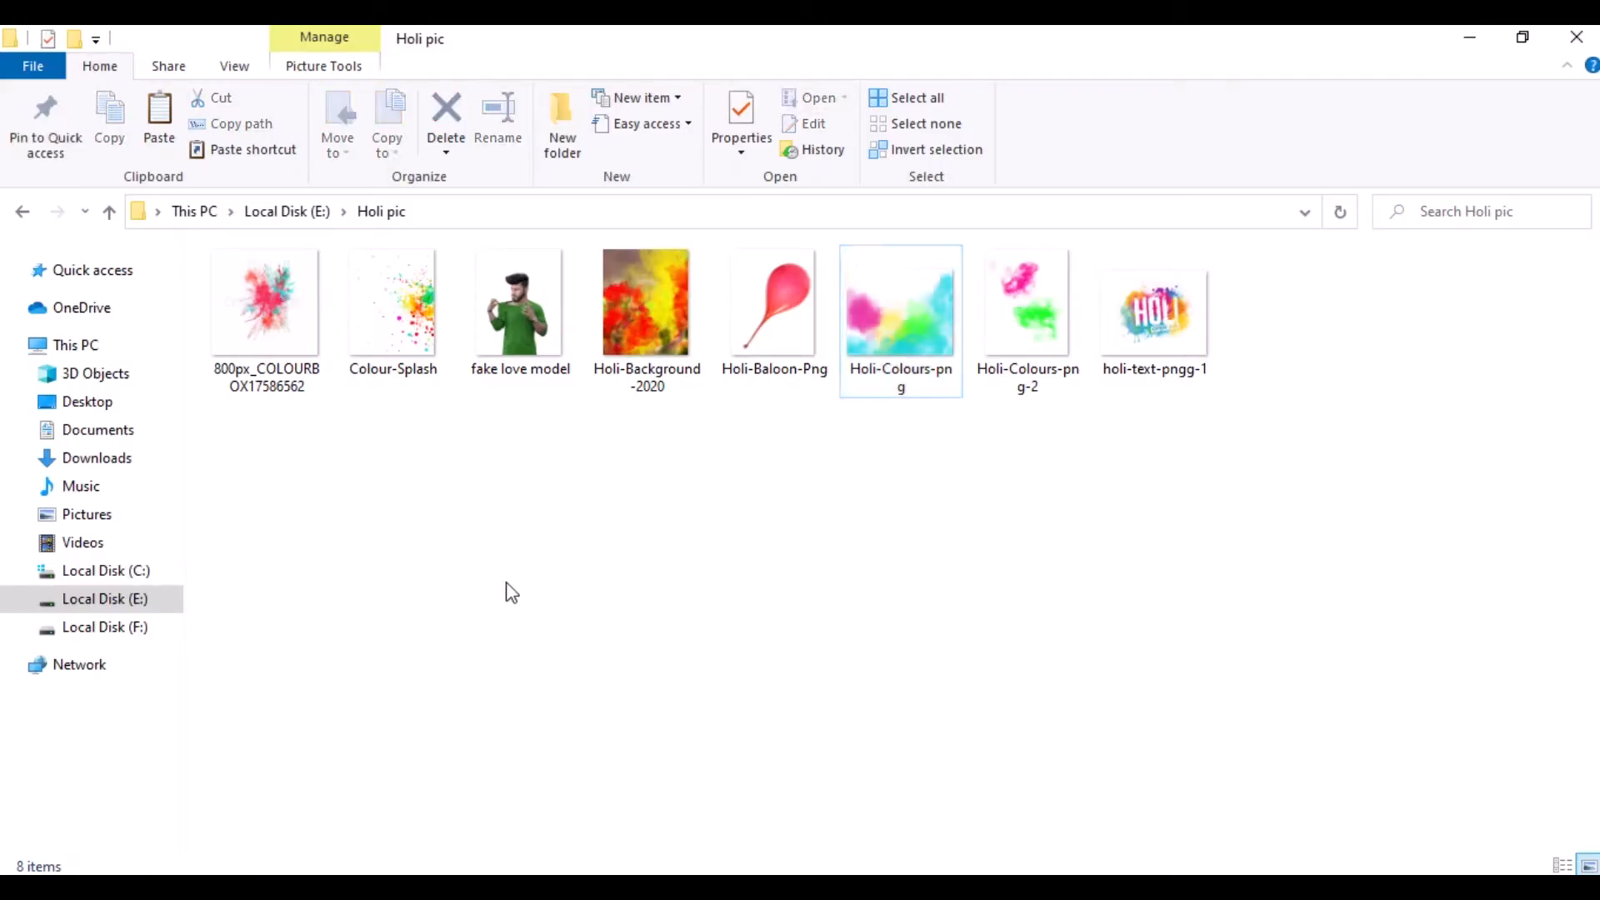
pyautogui.moveTo(1025, 375); pyautogui.dragTo(800, 125)
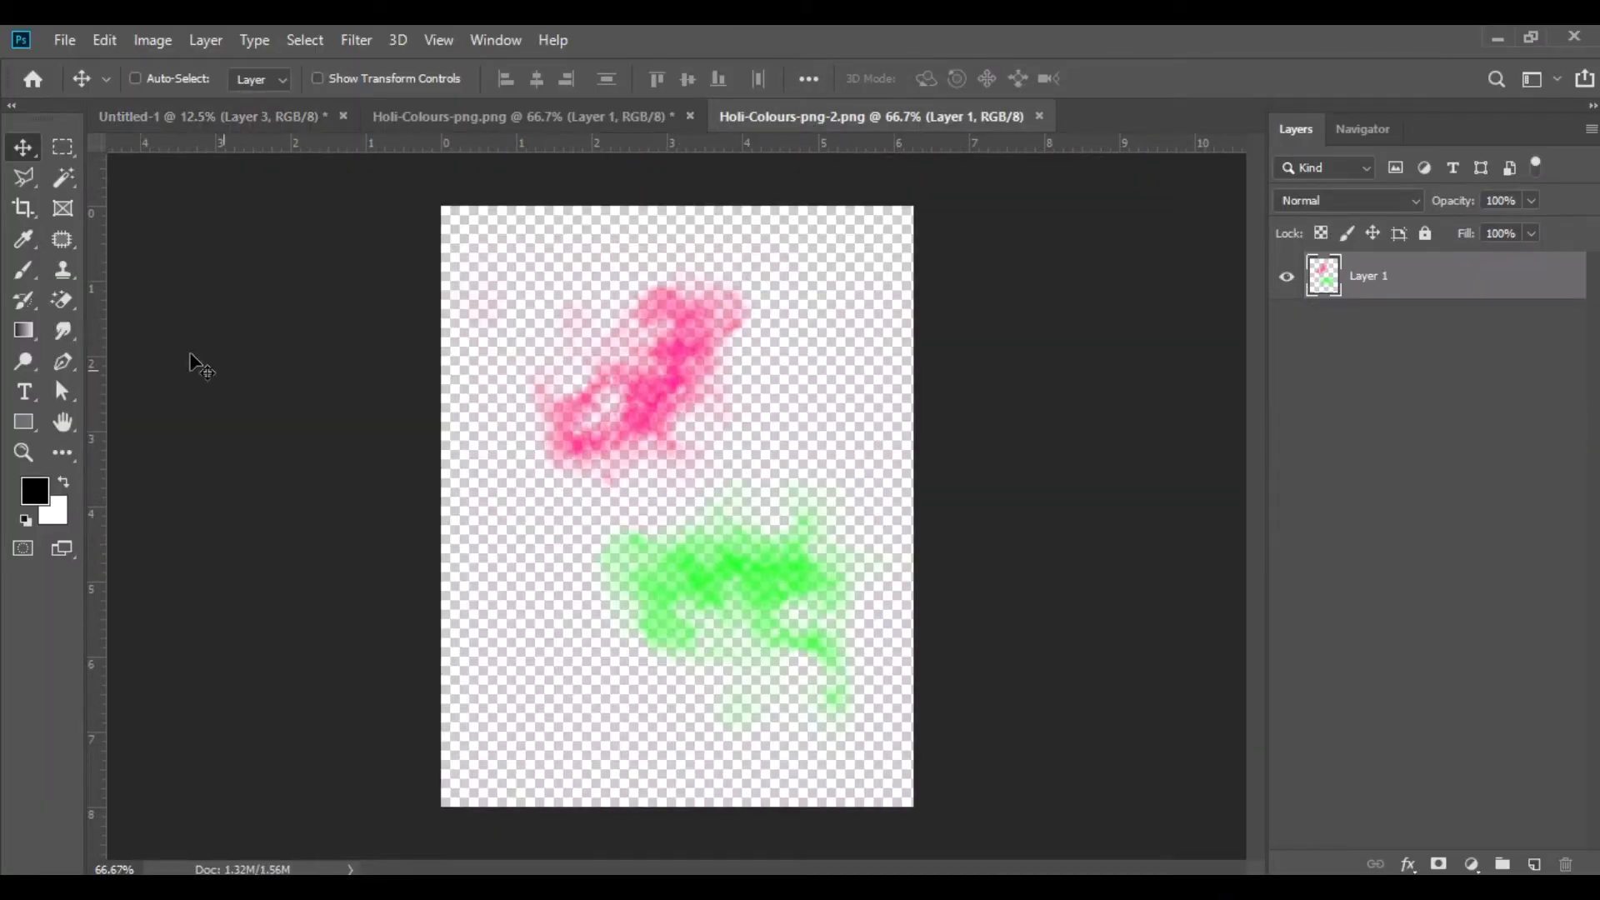
# Lasso the pink powder patch and copy it into Untitled-1 onto the model's cheek
pyautogui.click(25, 178)
pyautogui.click(72, 180)
pyautogui.moveTo(508, 290)
pyautogui.mouseDown()
pyautogui.moveTo(542, 258)
pyautogui.moveTo(777, 409)
pyautogui.mouseUp()
pyautogui.moveTo(638, 517); pyautogui.dragTo(465, 409)
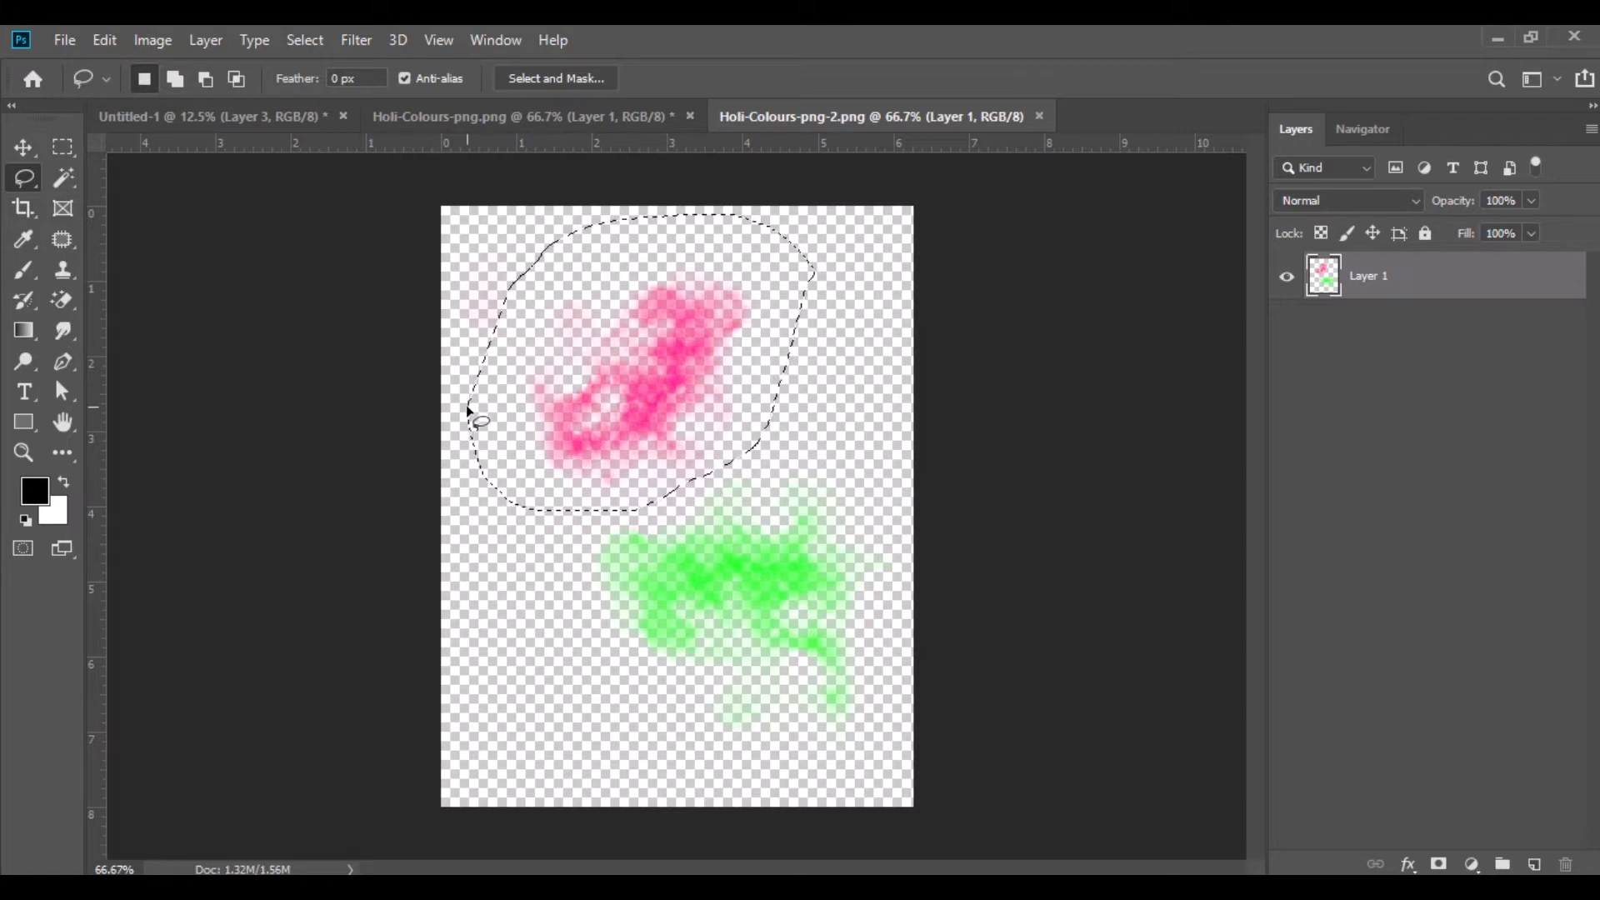
pyautogui.click(27, 148)
pyautogui.moveTo(544, 288)
pyautogui.mouseDown()
pyautogui.moveTo(278, 110)
pyautogui.moveTo(684, 438)
pyautogui.mouseUp()
# Scale the pink powder patch to 76% with Free Transform and fit it on the model's cheek
pyautogui.hotkey('ctrl', '+')
pyautogui.hotkey('ctrl', '+')
pyautogui.hotkey('ctrl', '+')
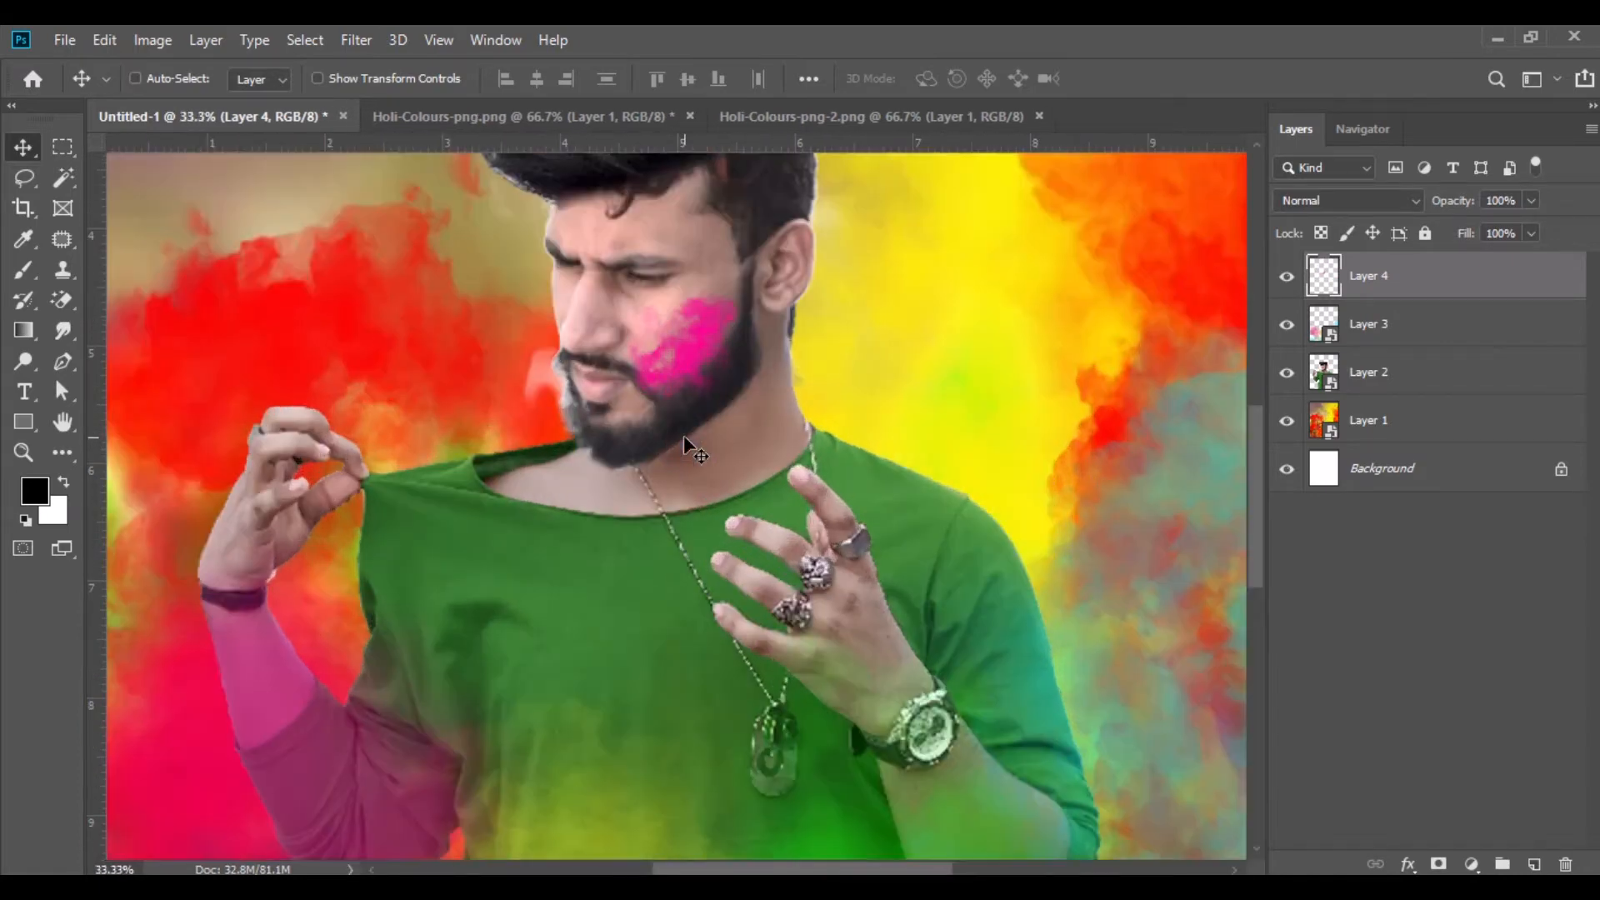
pyautogui.click(103, 48)
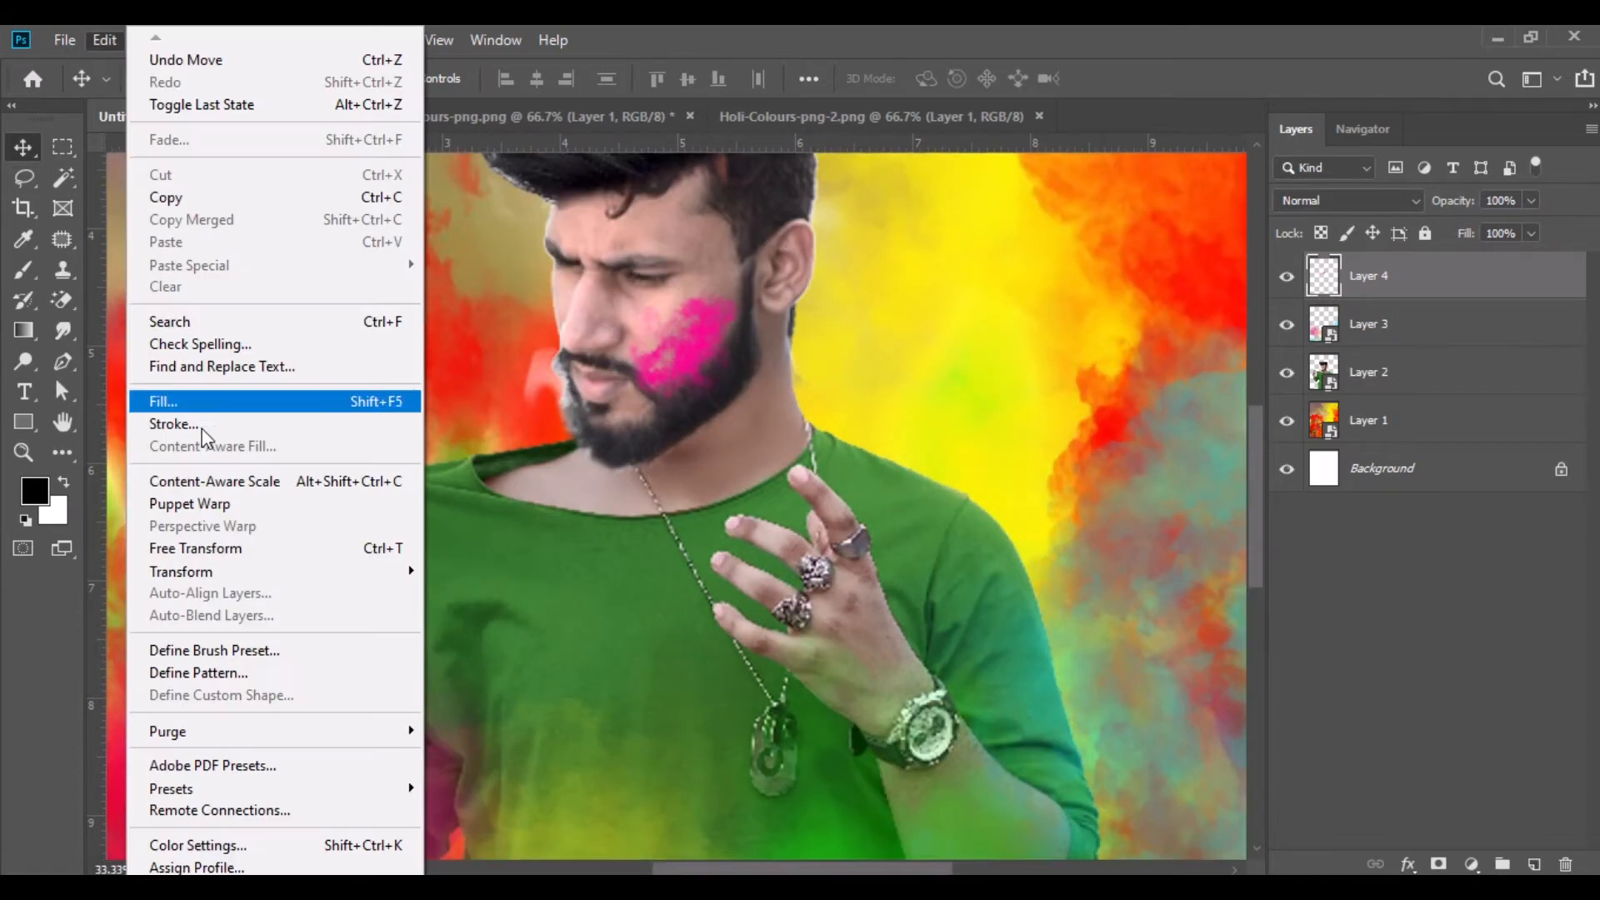
pyautogui.click(236, 549)
pyautogui.moveTo(514, 72); pyautogui.dragTo(483, 79)
pyautogui.moveTo(686, 343); pyautogui.dragTo(677, 329)
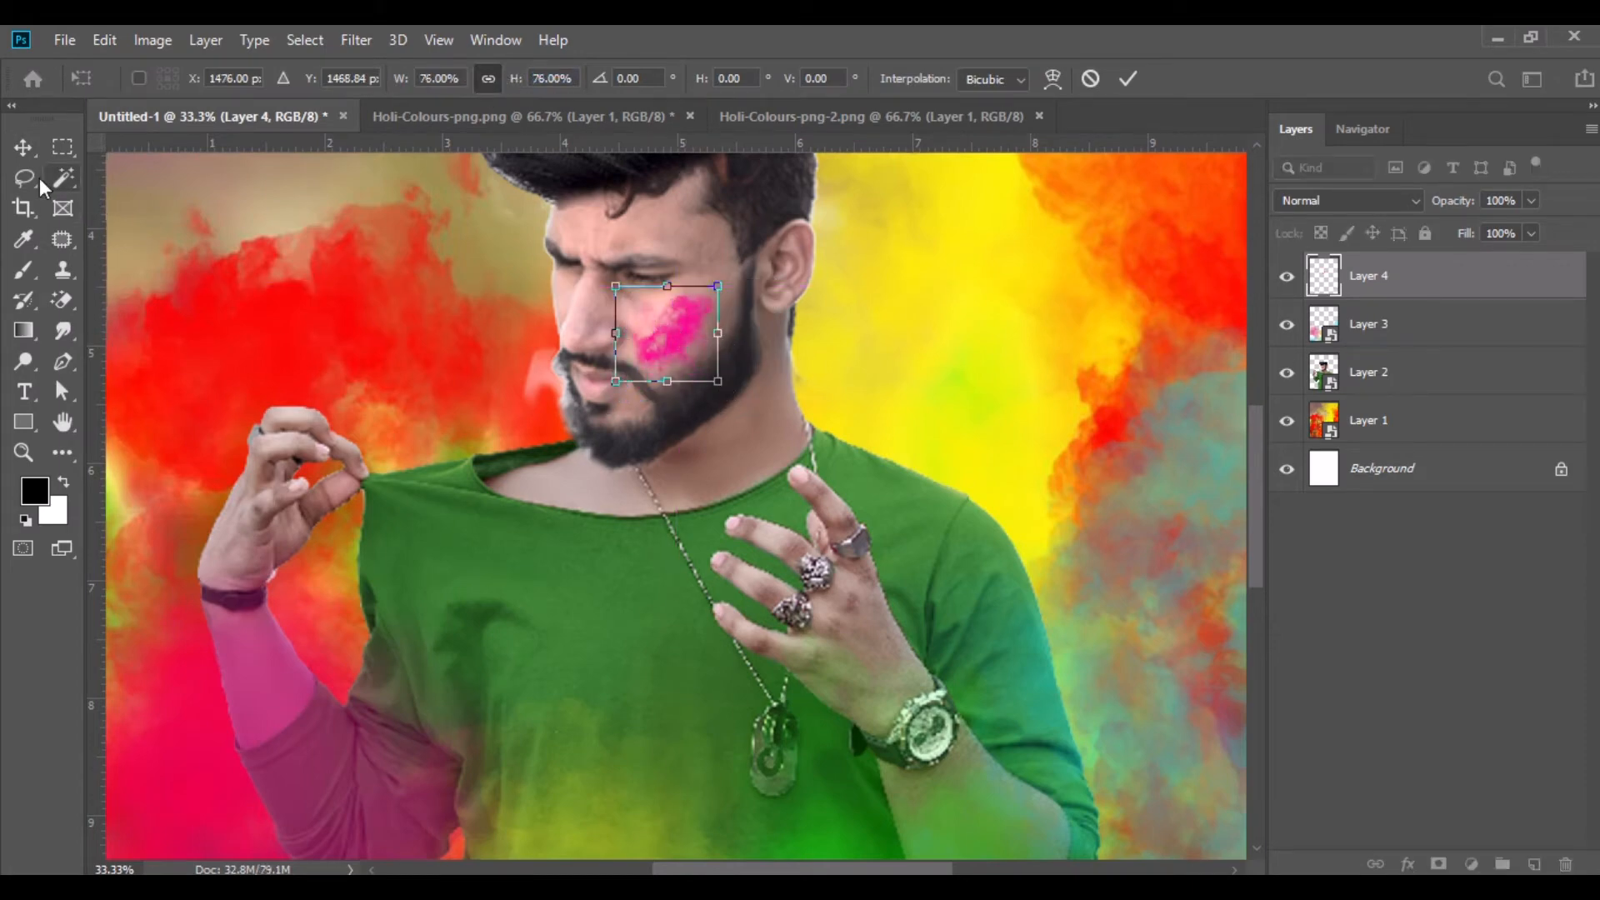
pyautogui.click(24, 147)
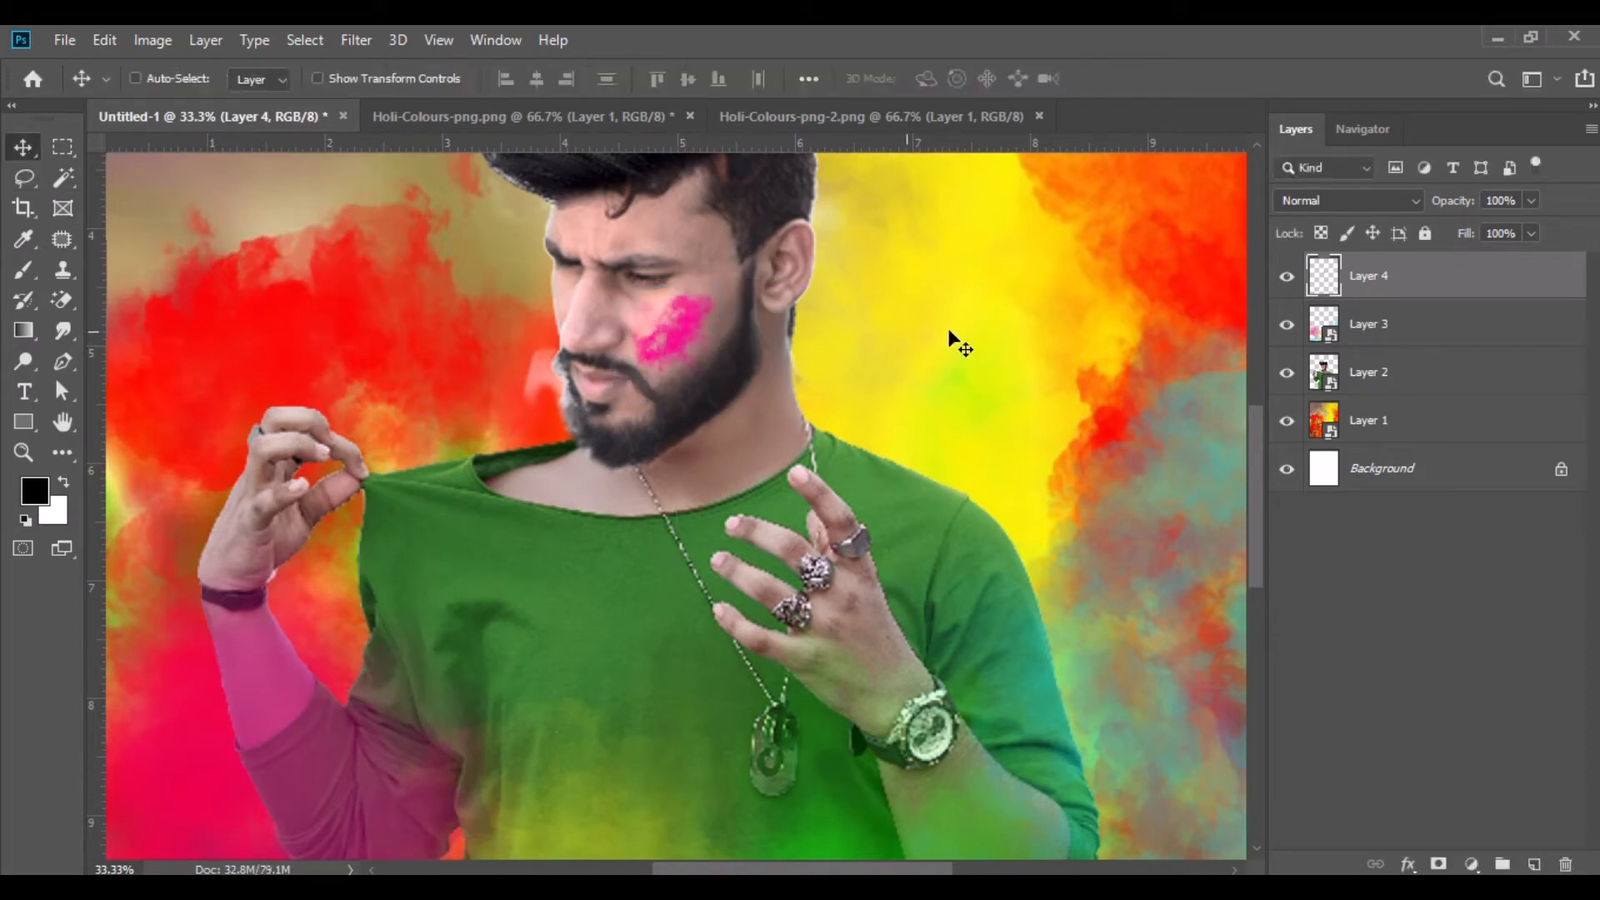
# Set the pink patch layer's fill to 72% and shift the patch slightly towards the ear
pyautogui.click(1531, 233)
pyautogui.moveTo(1534, 258); pyautogui.dragTo(1502, 263)
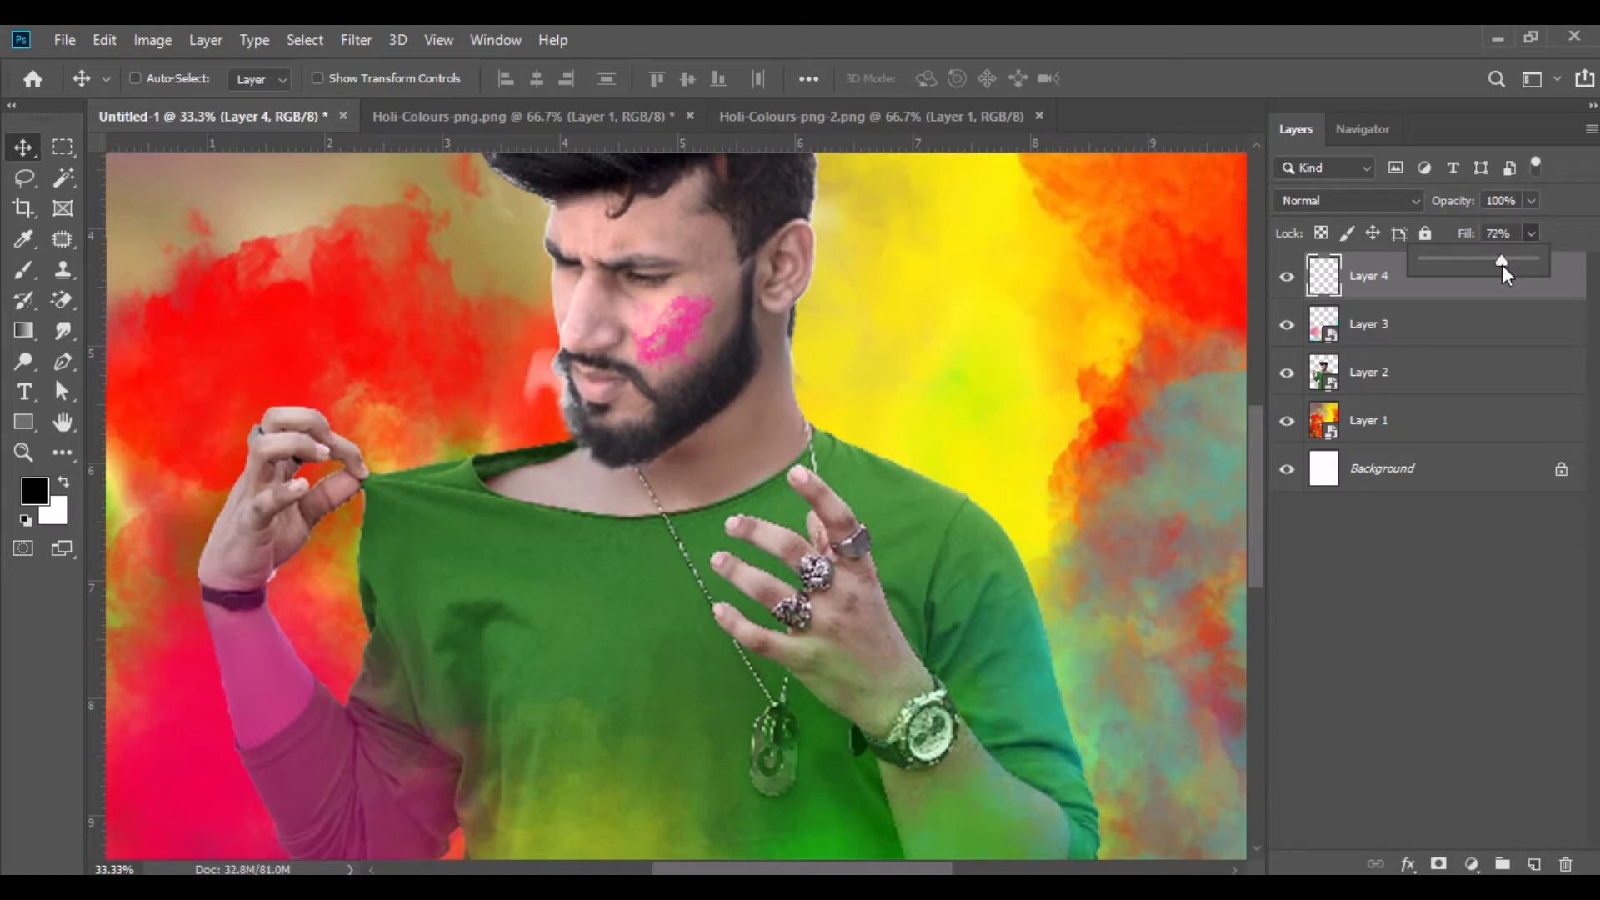
pyautogui.moveTo(696, 323); pyautogui.dragTo(709, 320)
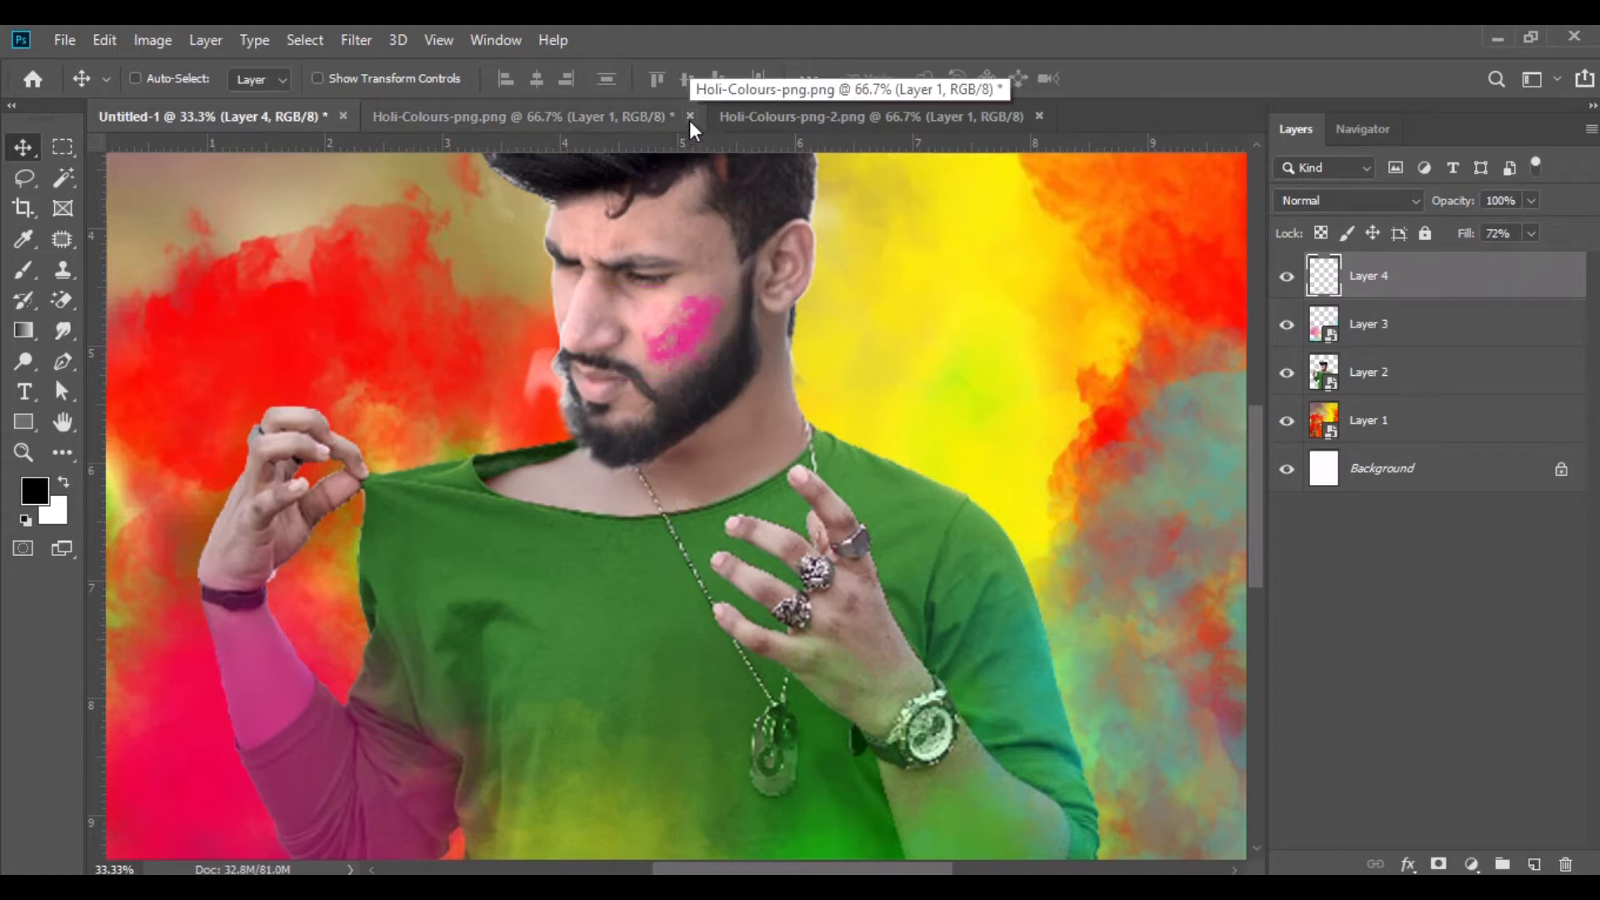
# Close Holi-Colours-png.png without saving and lasso the green powder patch in Holi-Colours-png-2.png
pyautogui.click(689, 117)
pyautogui.click(802, 374)
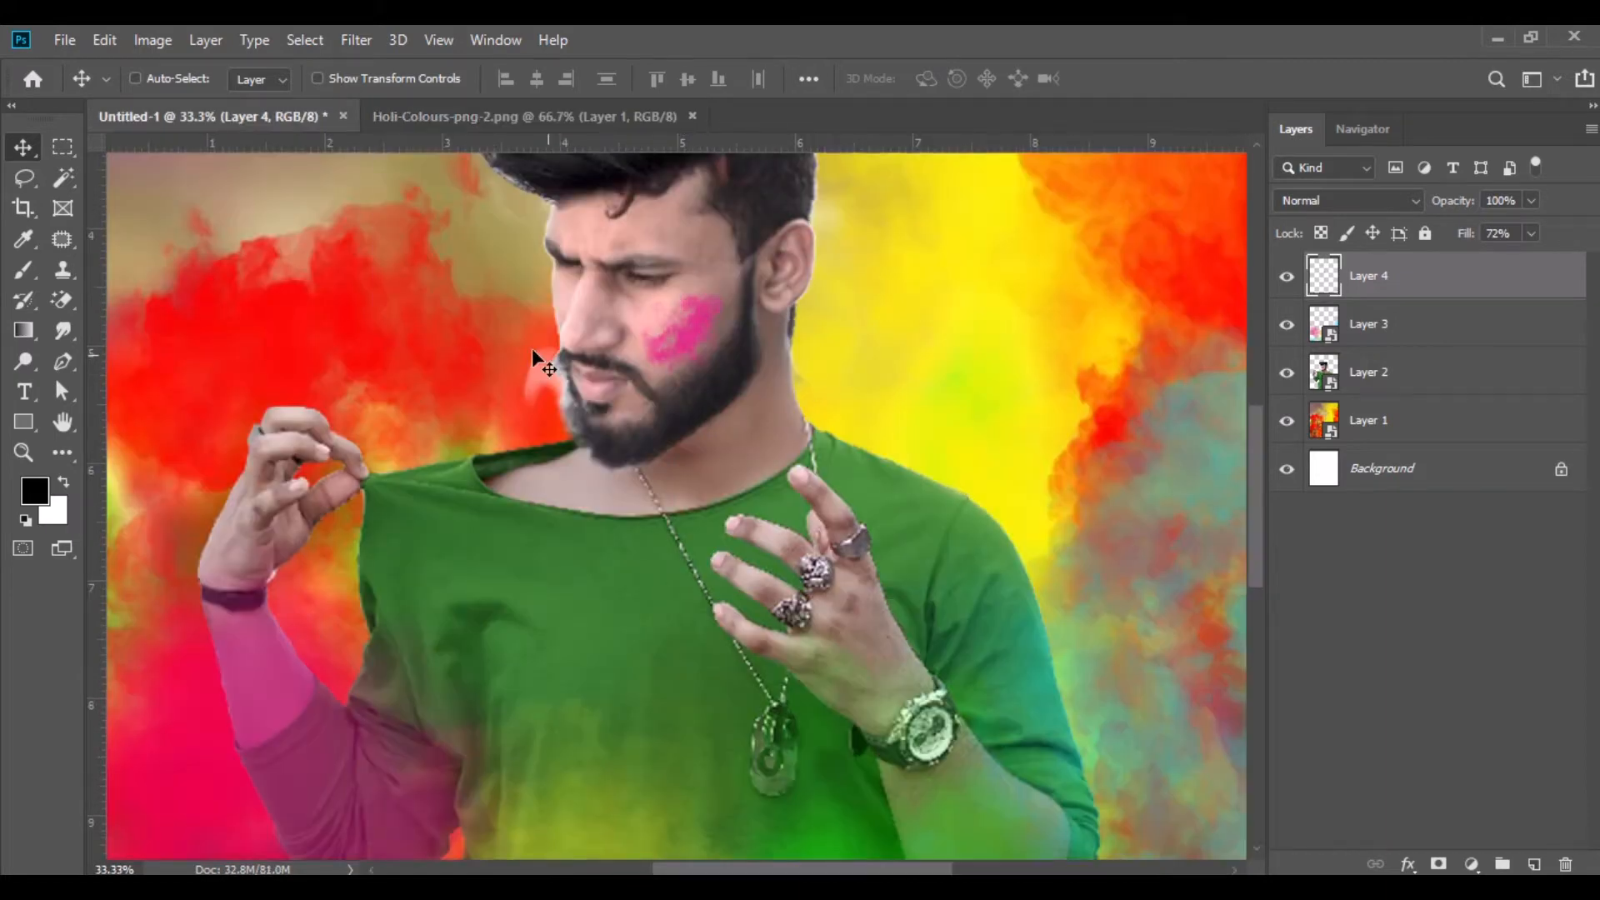
pyautogui.click(520, 121)
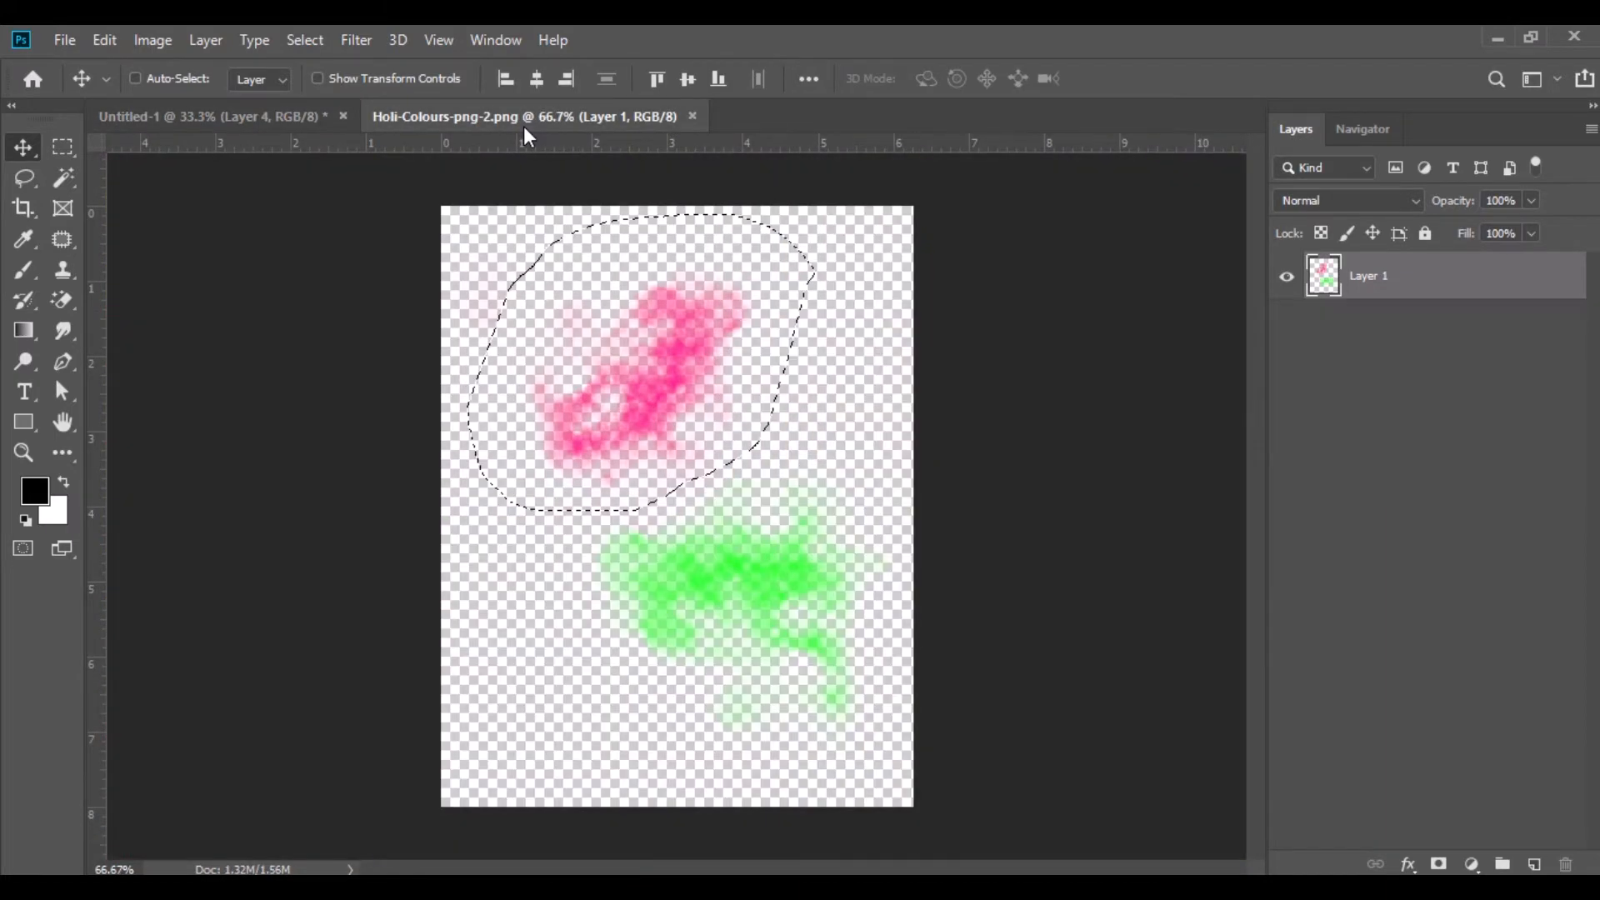
pyautogui.click(24, 177)
pyautogui.moveTo(828, 444)
pyautogui.mouseDown()
pyautogui.moveTo(892, 555)
pyautogui.moveTo(895, 744)
pyautogui.moveTo(635, 737)
pyautogui.moveTo(583, 504)
pyautogui.mouseUp()
pyautogui.moveTo(772, 461); pyautogui.dragTo(787, 455)
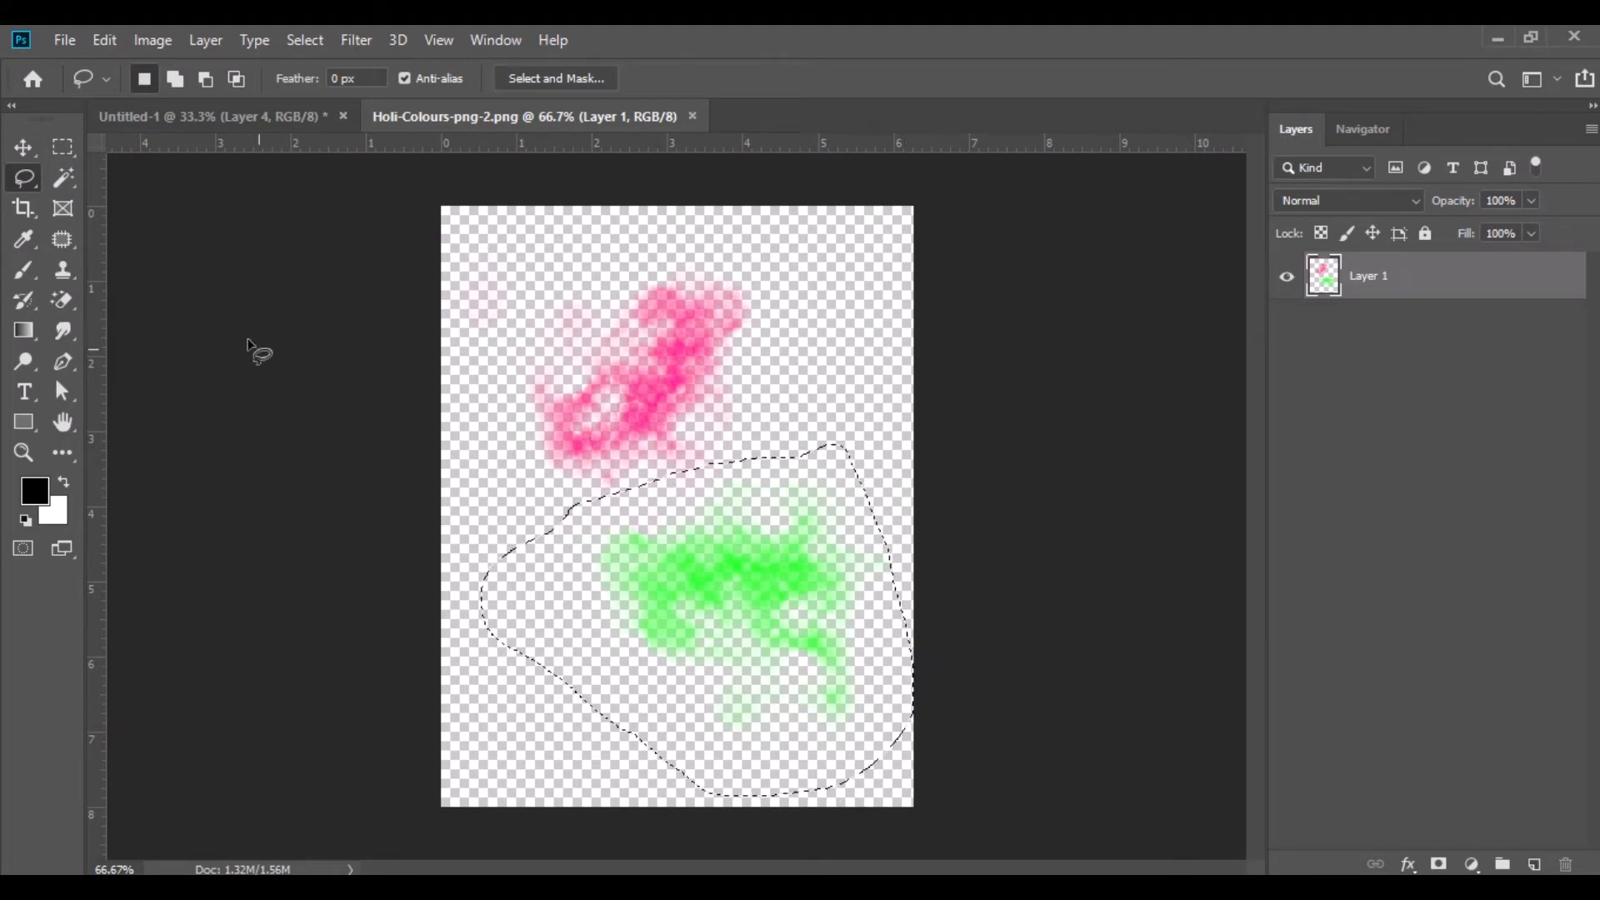
# Copy the selected green powder patch into Untitled-1 and position it over the model's forehead and eye with Free Transform
pyautogui.click(23, 147)
pyautogui.moveTo(603, 550)
pyautogui.mouseDown()
pyautogui.moveTo(370, 275)
pyautogui.moveTo(272, 113)
pyautogui.moveTo(556, 269)
pyautogui.moveTo(638, 222)
pyautogui.moveTo(618, 221)
pyautogui.mouseUp()
pyautogui.scroll(1, 621, 242)
pyautogui.click(103, 43)
pyautogui.click(265, 547)
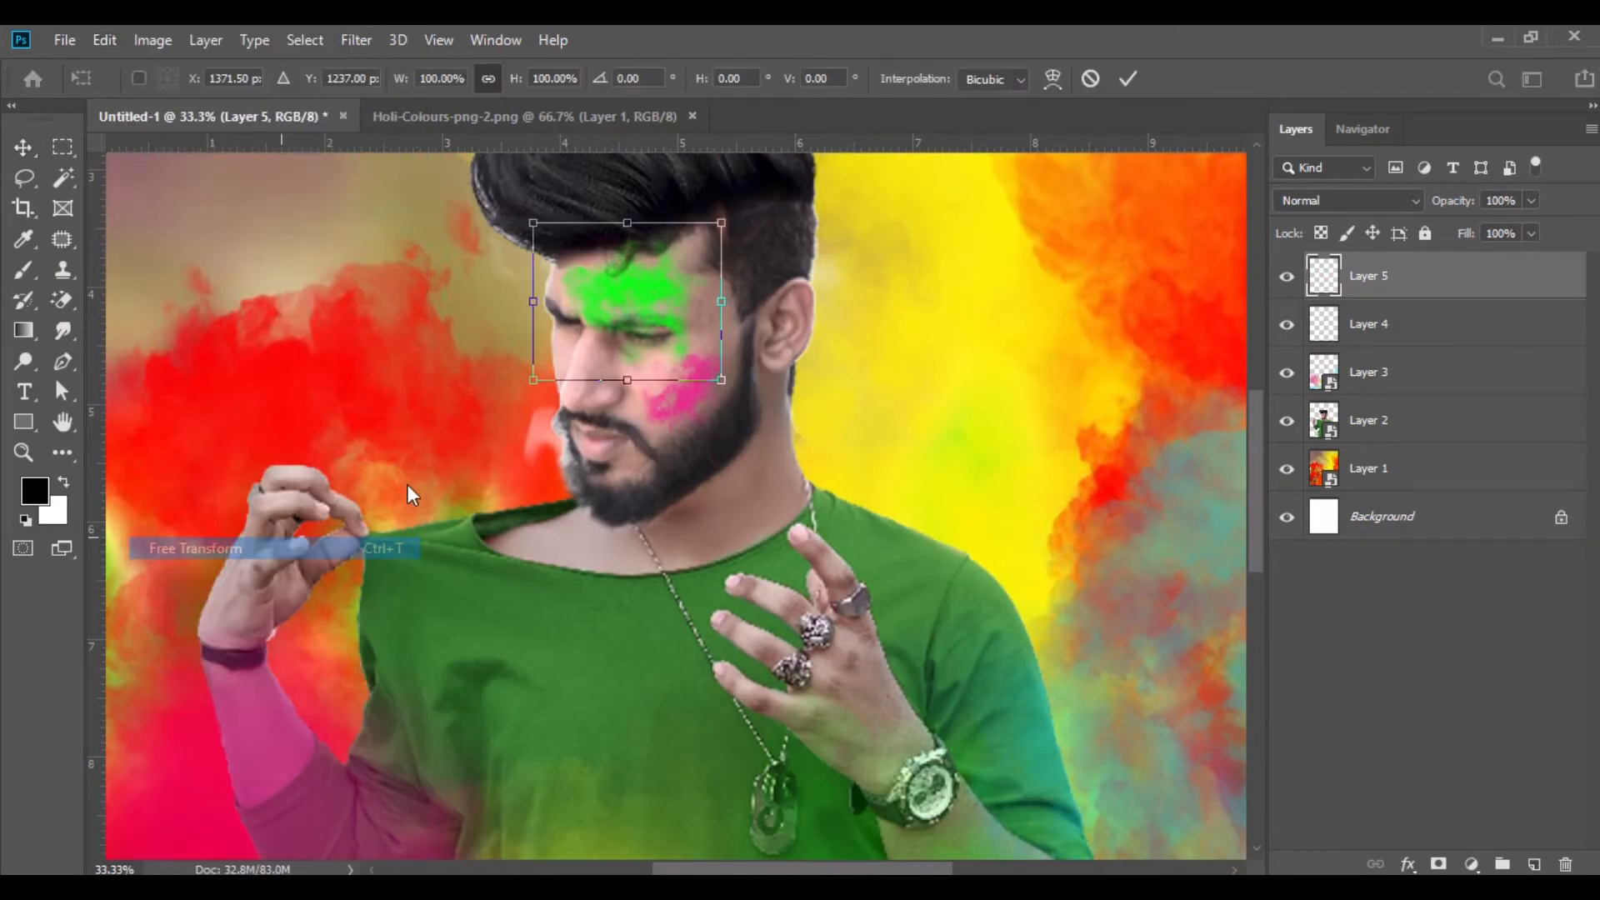
pyautogui.moveTo(650, 304); pyautogui.dragTo(653, 298)
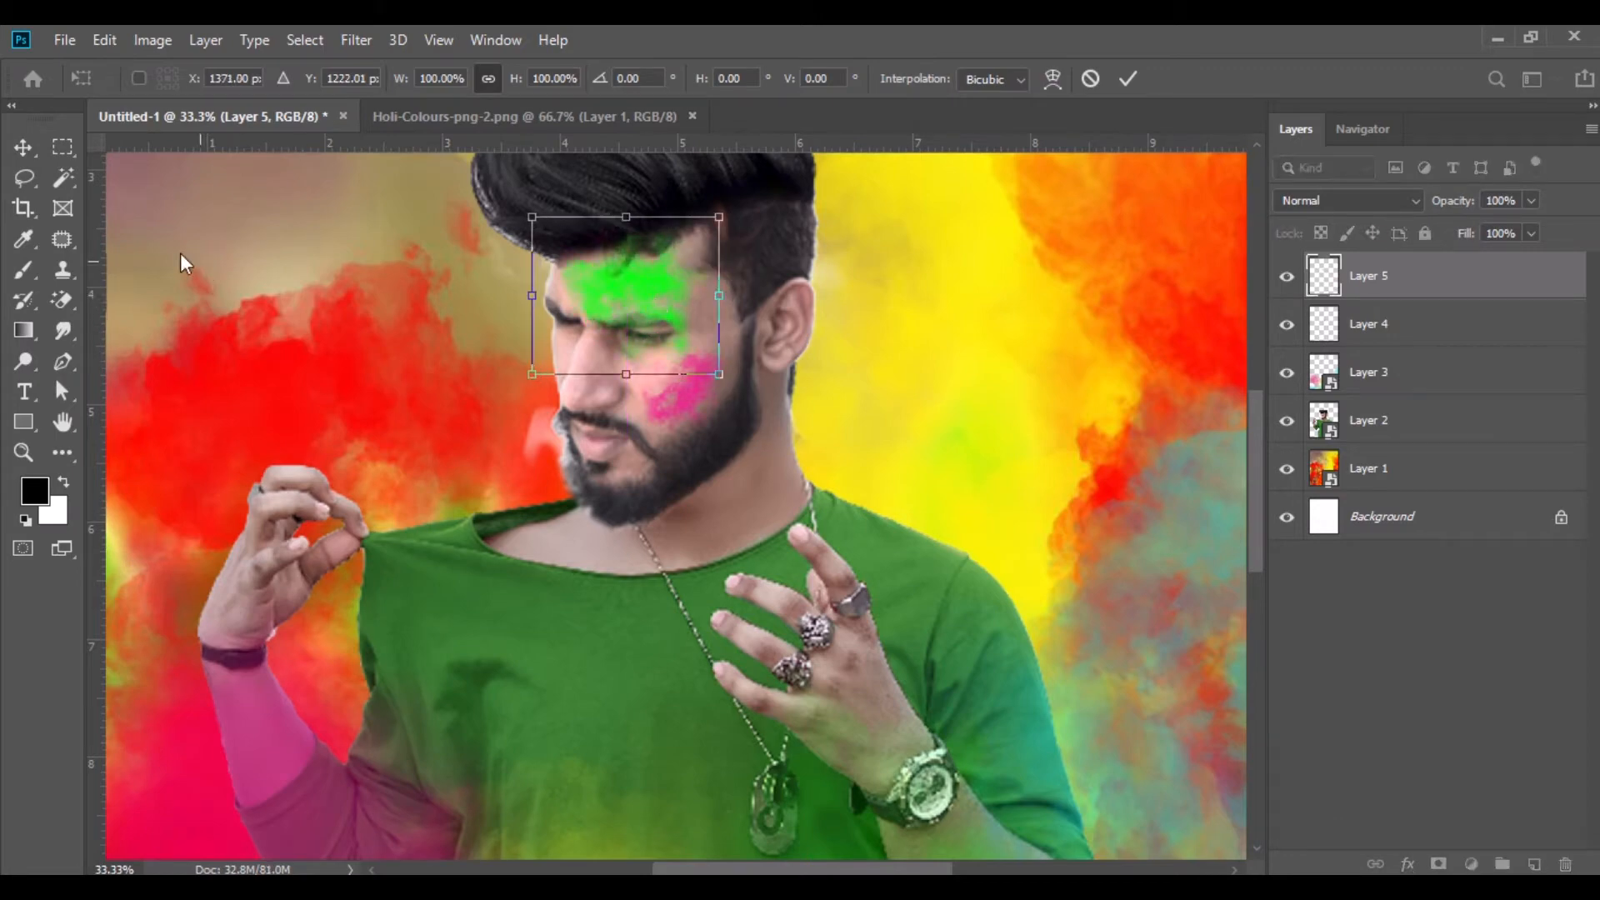
pyautogui.click(24, 150)
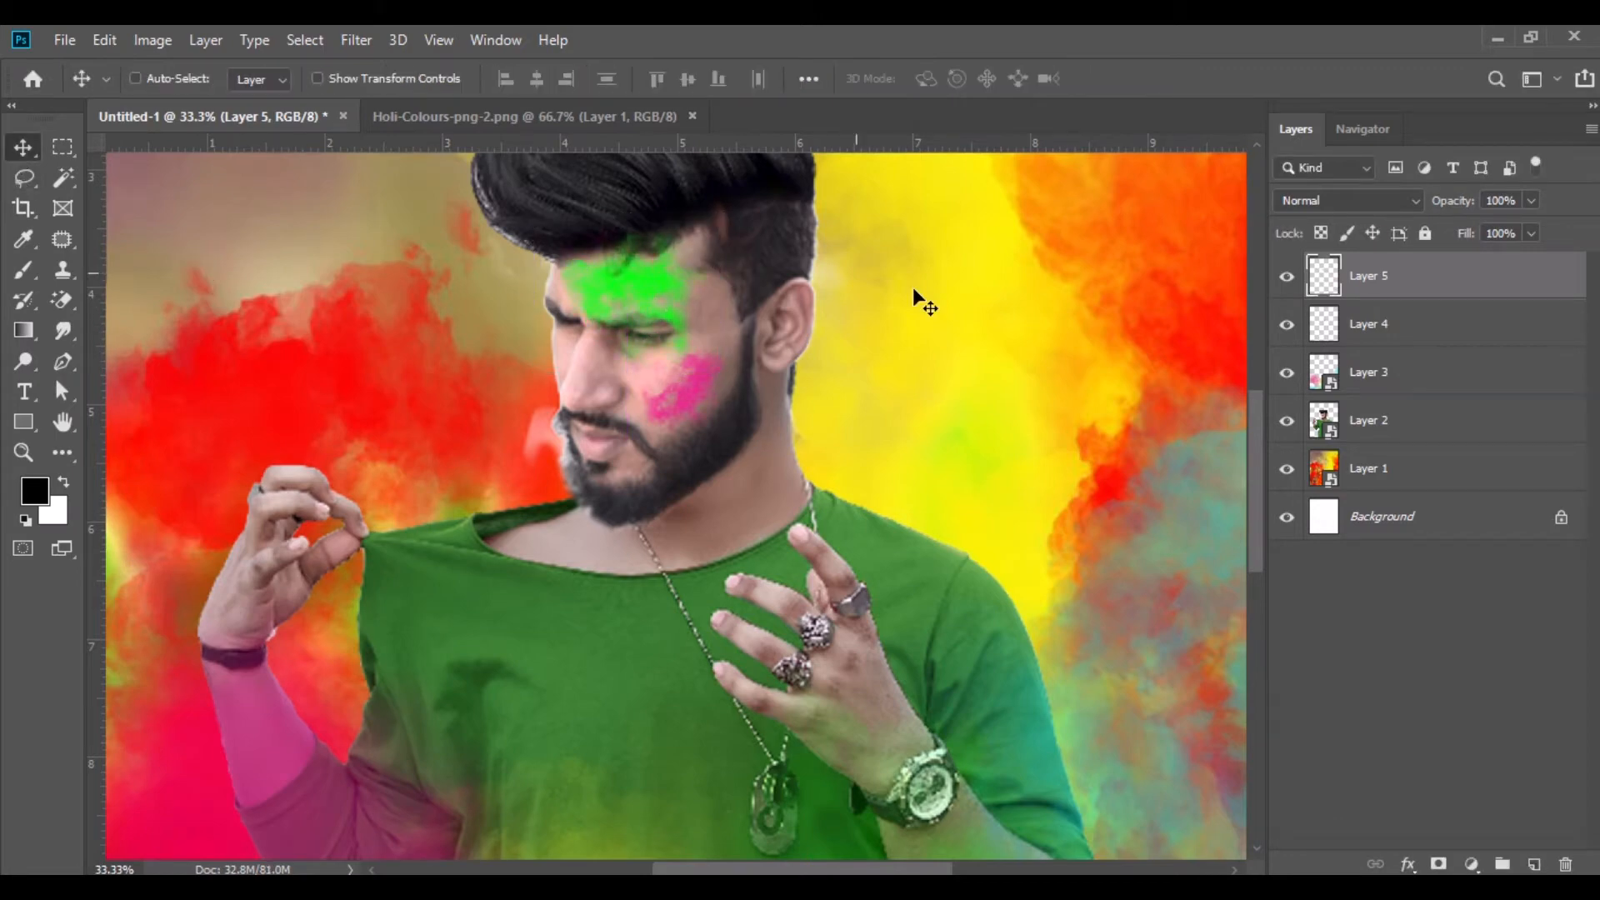
# Set the green patch layer's fill to 76% and close Holi-Colours-png-2.png
pyautogui.click(1533, 235)
pyautogui.moveTo(1510, 265); pyautogui.dragTo(1508, 266)
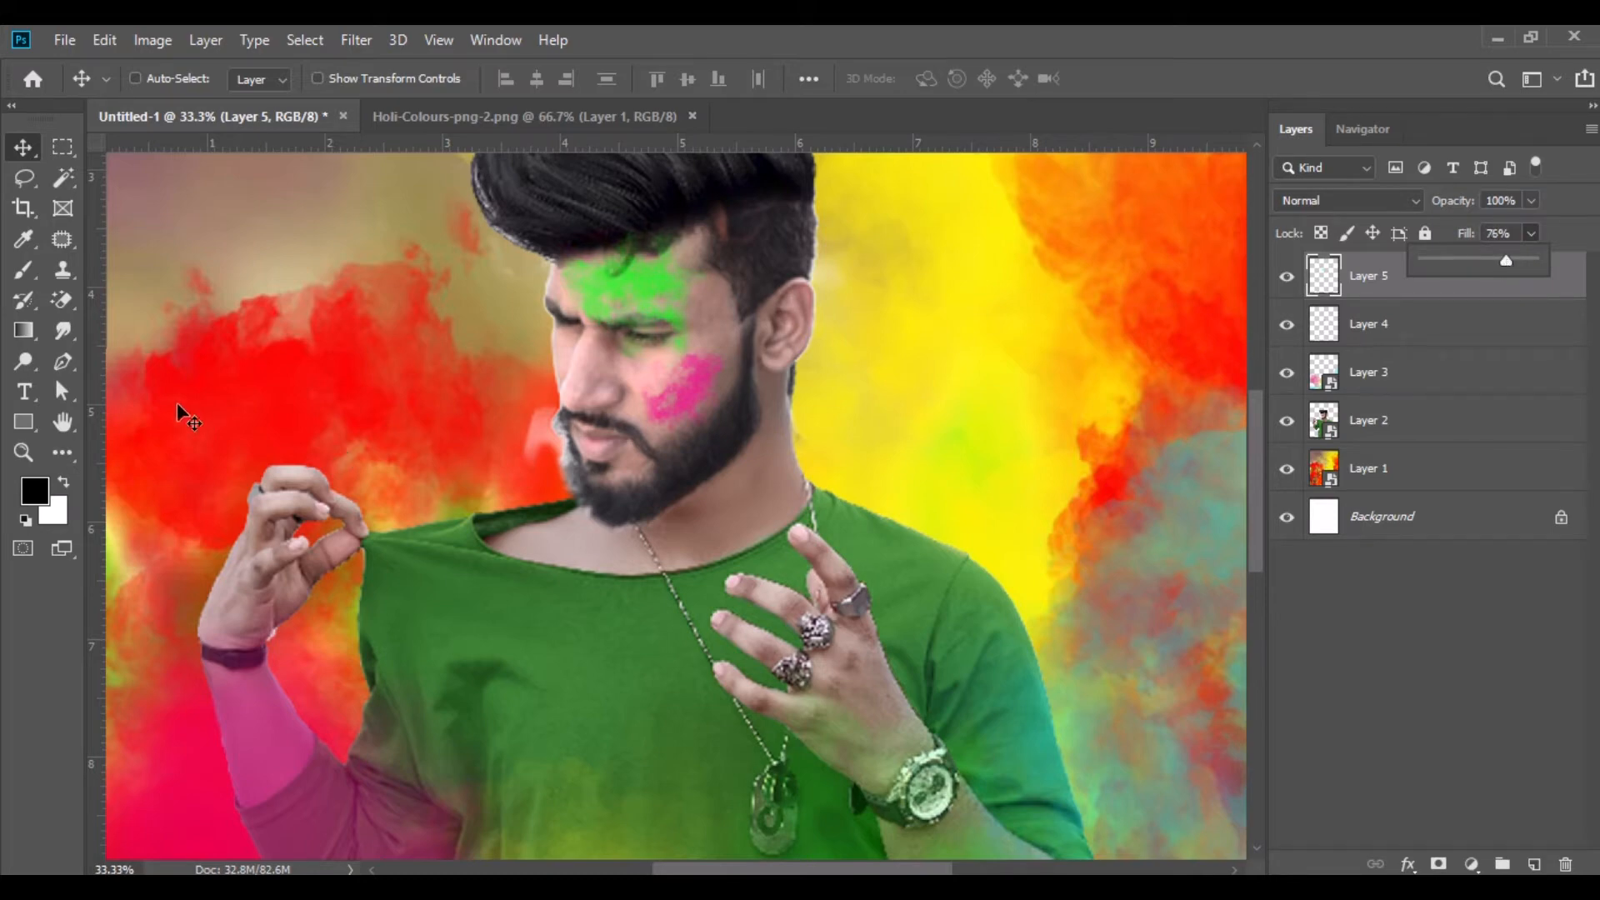
pyautogui.click(692, 117)
# Open Colour-Splash.png from the Holi pic folder and copy its splash into Untitled-1 over the model's arm beside the watch
pyautogui.hotkey('ctrl', '-')
pyautogui.hotkey('ctrl', '-')
pyautogui.hotkey('ctrl', '-')
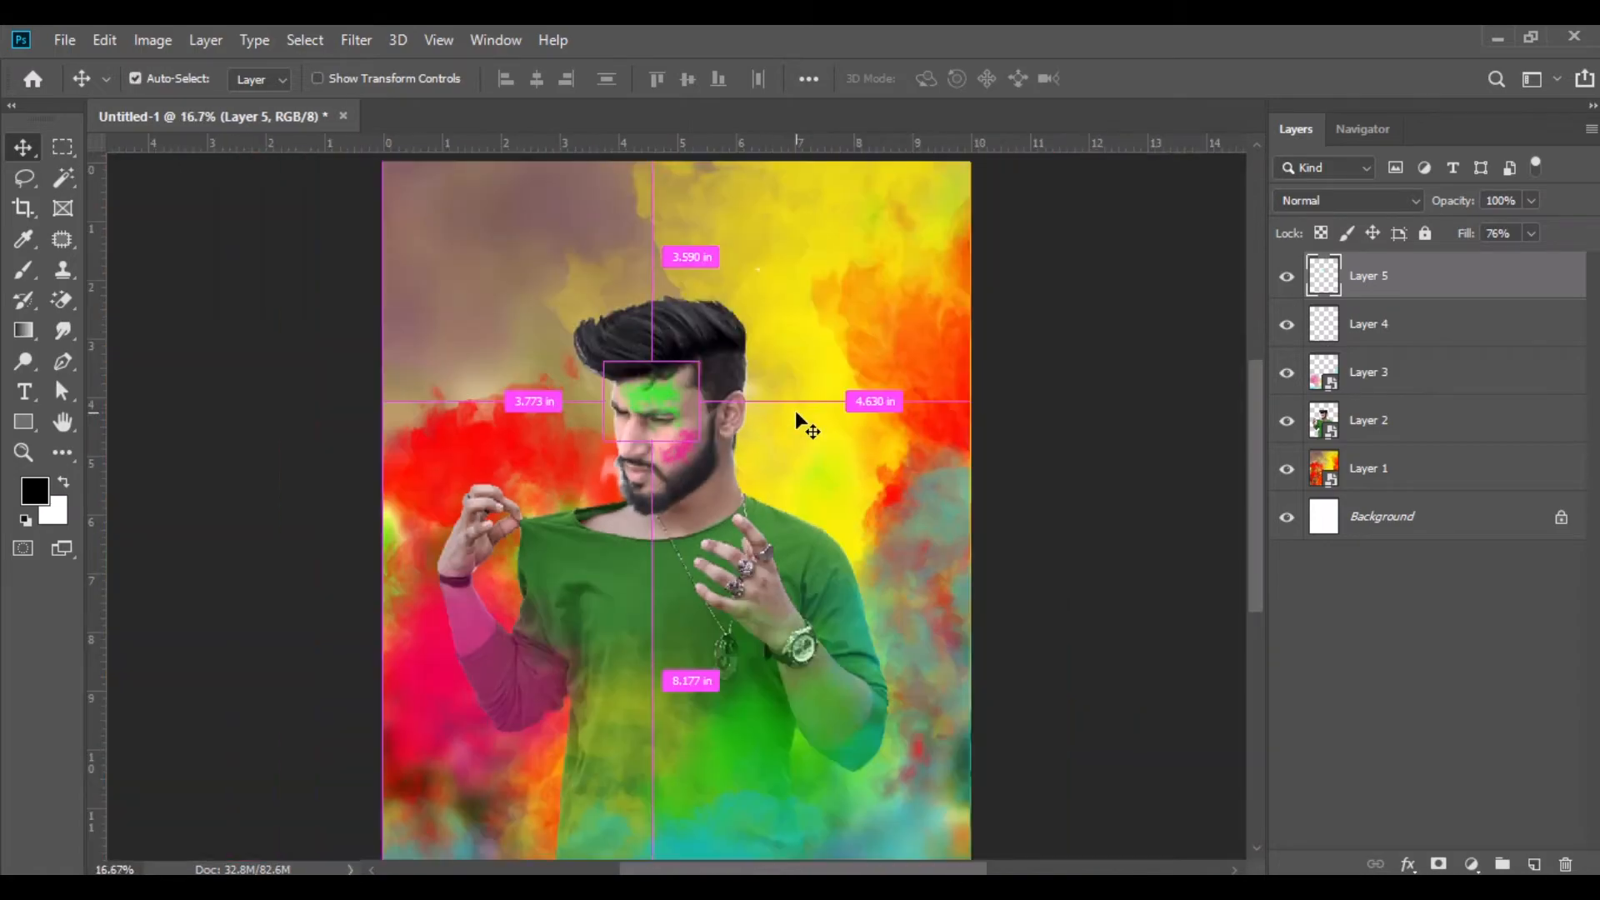
pyautogui.hotkey('alt', 'Tab')
pyautogui.click(723, 628)
pyautogui.moveTo(393, 313); pyautogui.dragTo(552, 113)
pyautogui.moveTo(636, 411); pyautogui.dragTo(561, 354)
pyautogui.moveTo(775, 573); pyautogui.dragTo(777, 575)
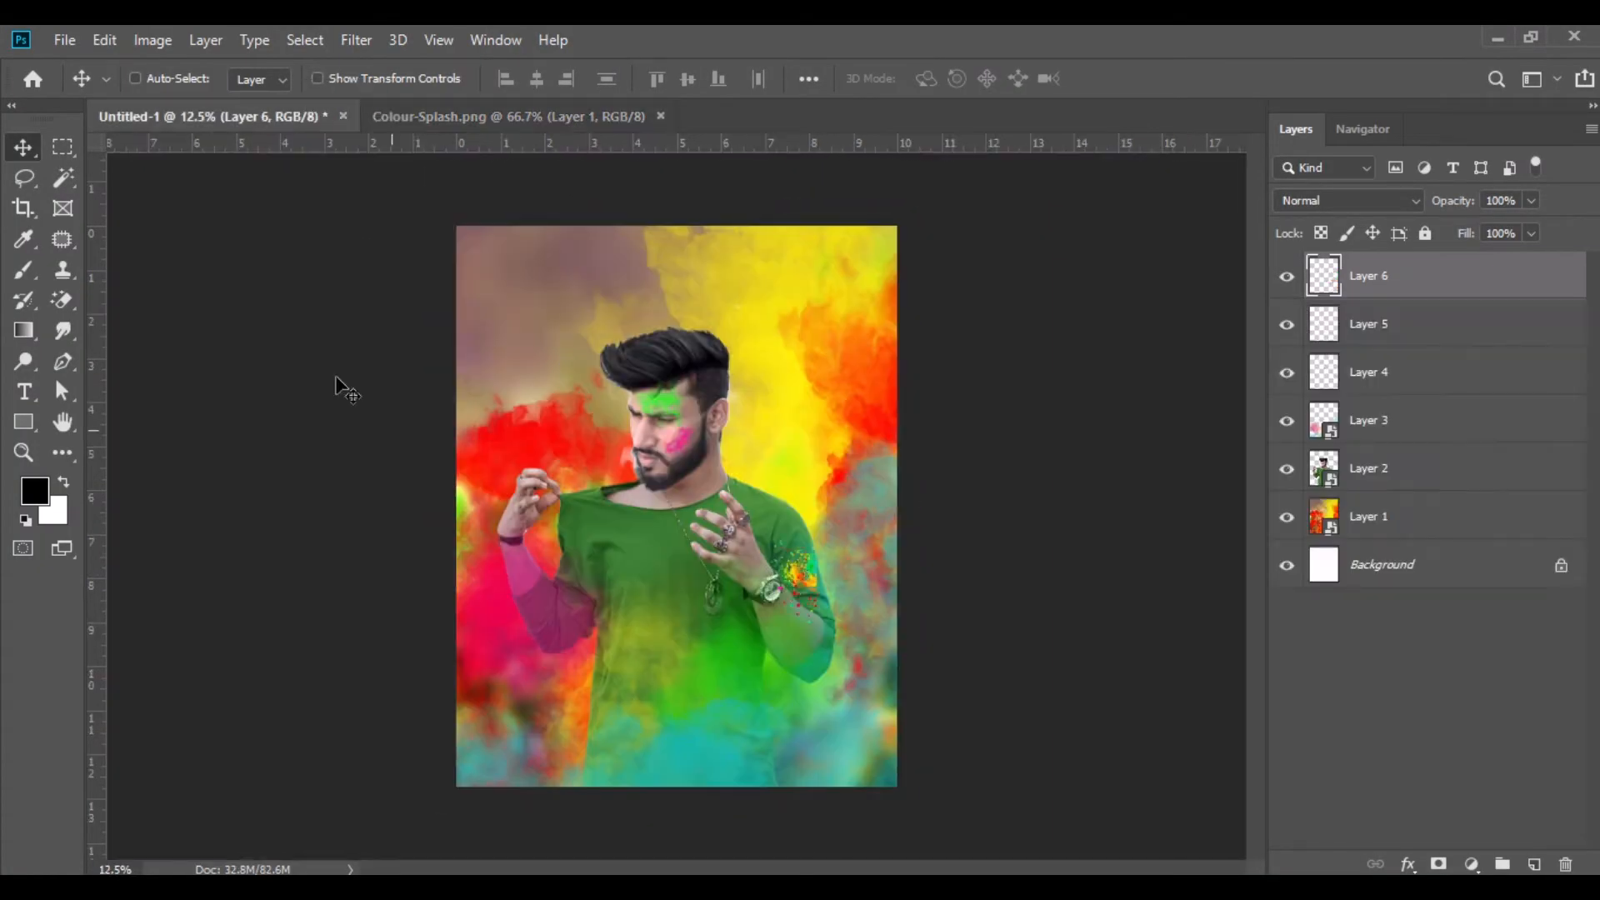
# Enlarge the paint splash layer with Free Transform so it spreads across the model and the canvas around his watch arm
pyautogui.click(104, 41)
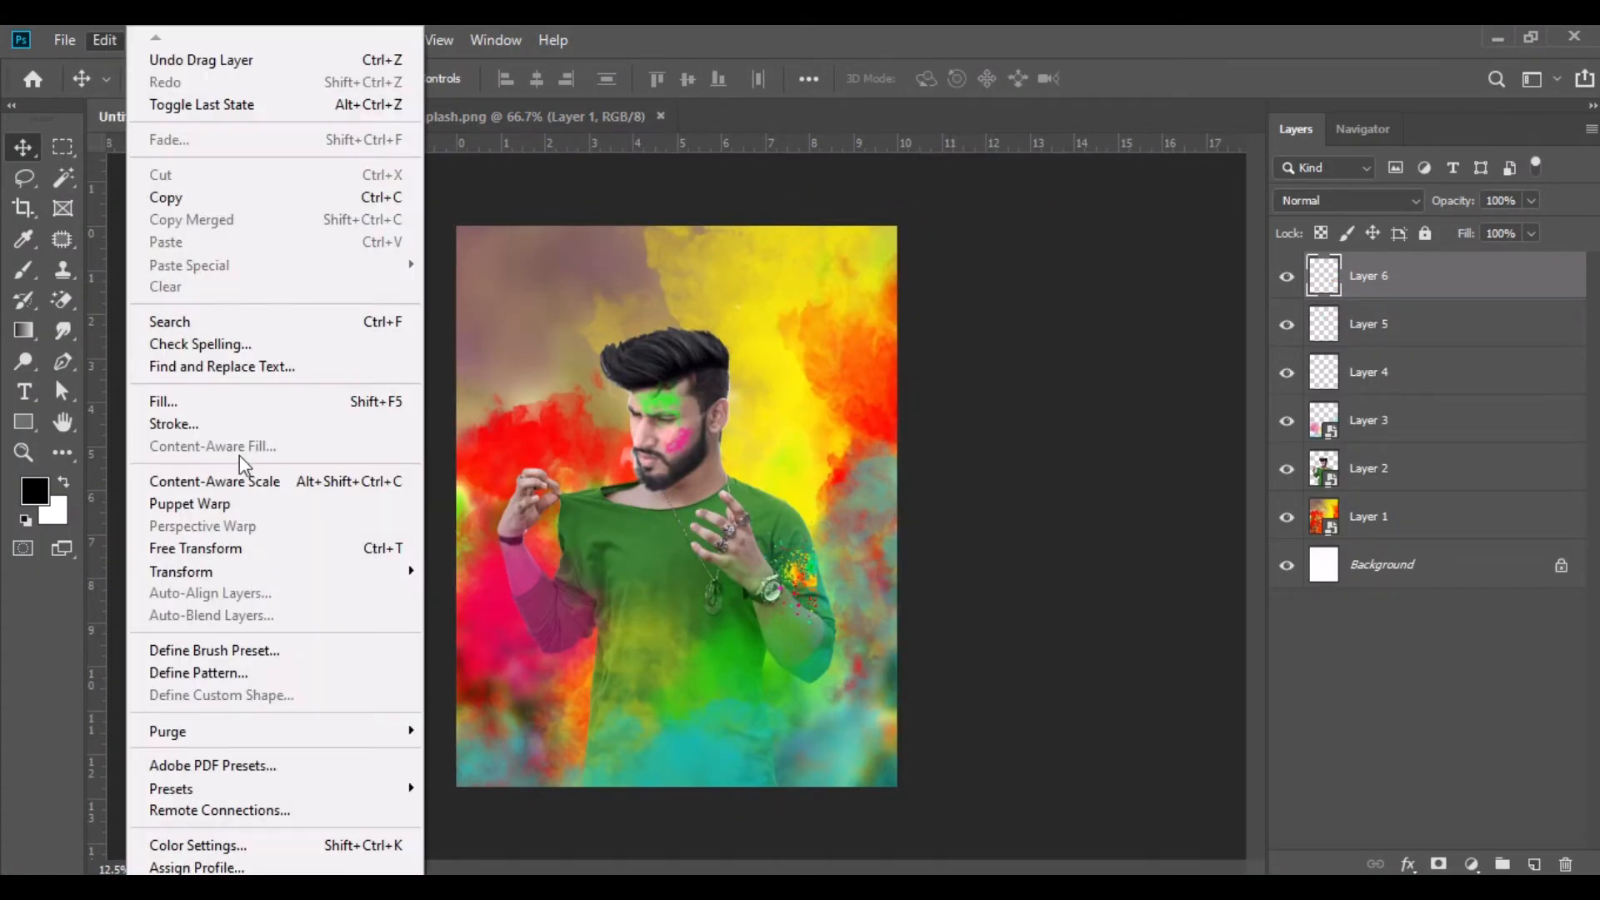
pyautogui.click(250, 549)
pyautogui.moveTo(817, 626); pyautogui.dragTo(965, 818)
pyautogui.moveTo(880, 553); pyautogui.dragTo(807, 527)
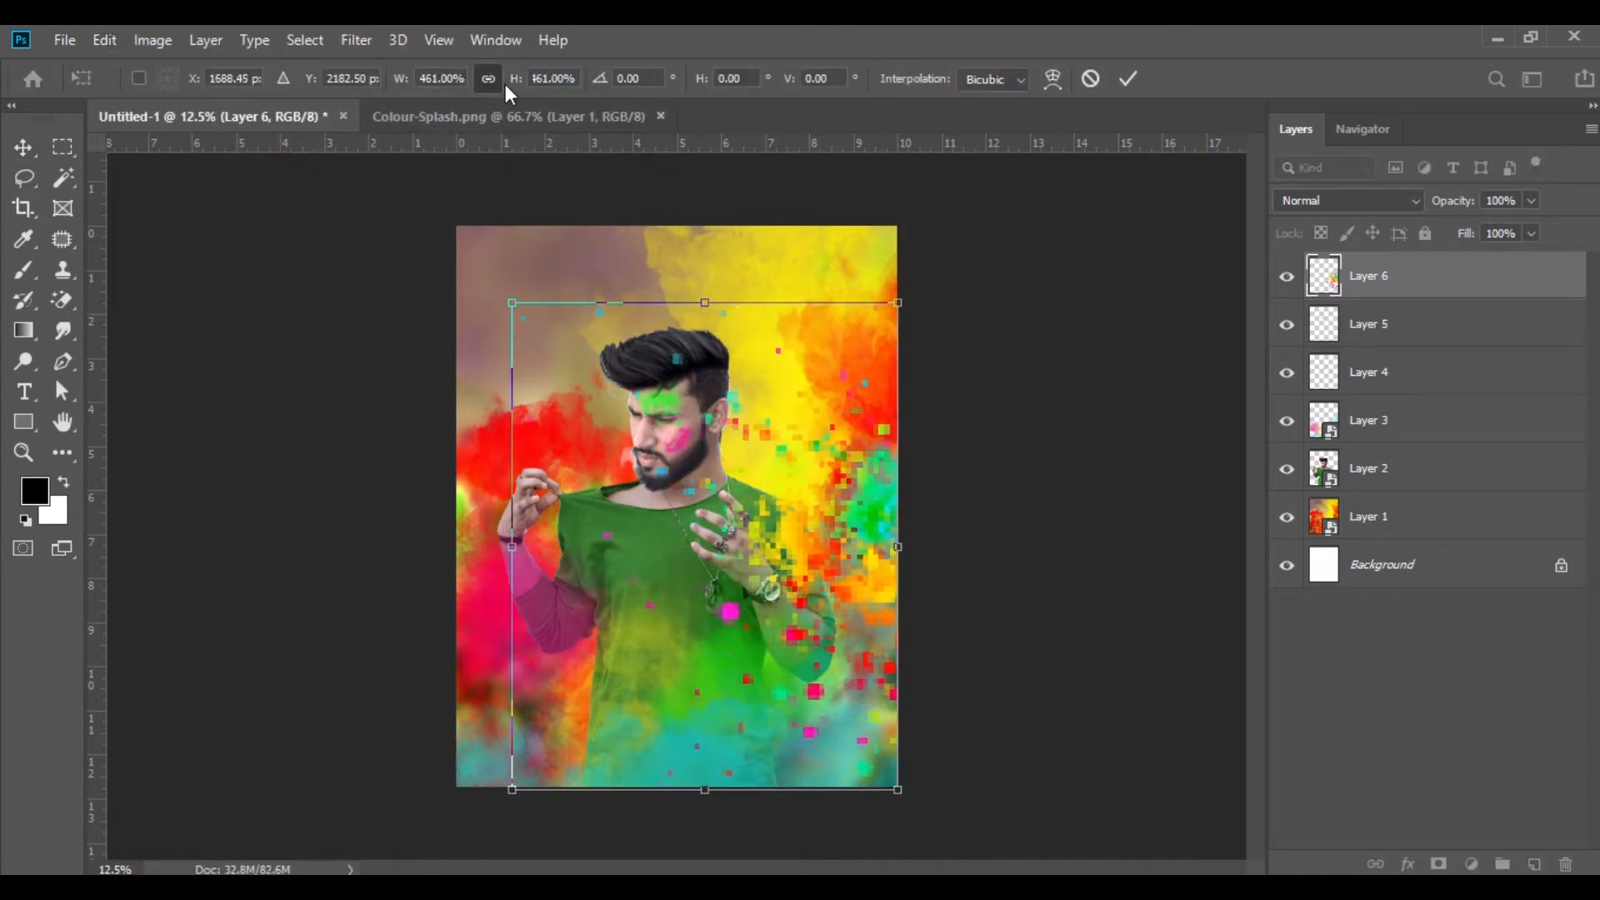
pyautogui.moveTo(514, 78); pyautogui.dragTo(603, 154)
pyautogui.moveTo(821, 538); pyautogui.dragTo(798, 557)
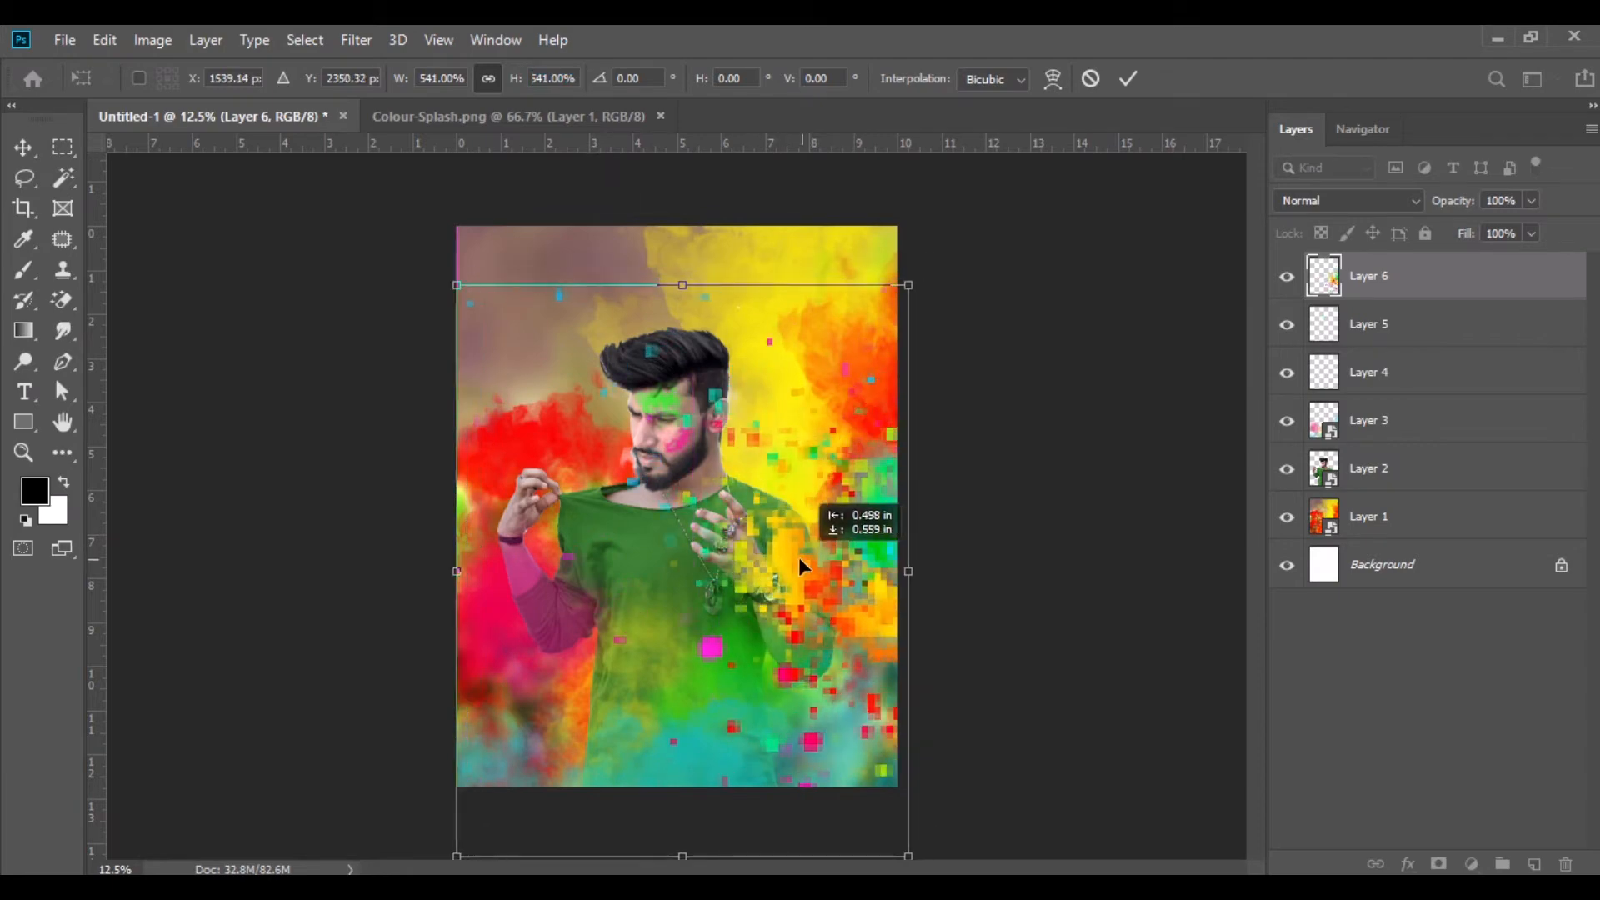
pyautogui.moveTo(957, 254); pyautogui.dragTo(987, 309)
pyautogui.moveTo(789, 552)
pyautogui.mouseDown()
pyautogui.moveTo(772, 553)
pyautogui.moveTo(801, 552)
pyautogui.mouseUp()
pyautogui.moveTo(807, 261); pyautogui.dragTo(771, 258)
pyautogui.moveTo(818, 554); pyautogui.dragTo(810, 531)
pyautogui.click(24, 148)
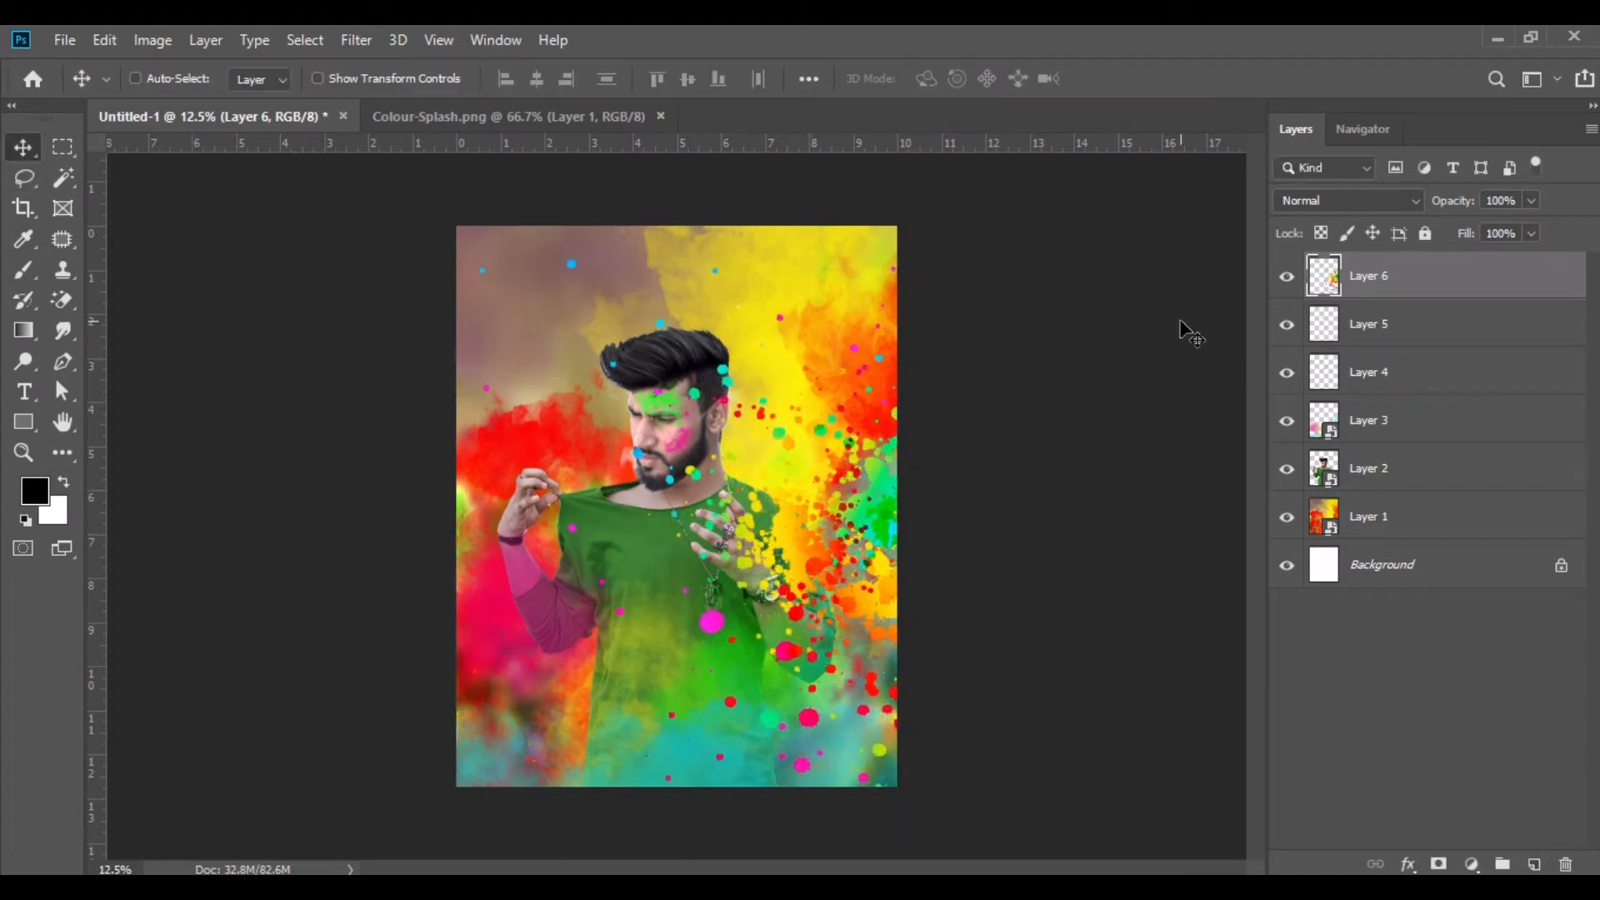
# Blend the splash layer with Multiply at 55% fill and move it down toward the canvas's lower corner beside the arm
pyautogui.click(1355, 203)
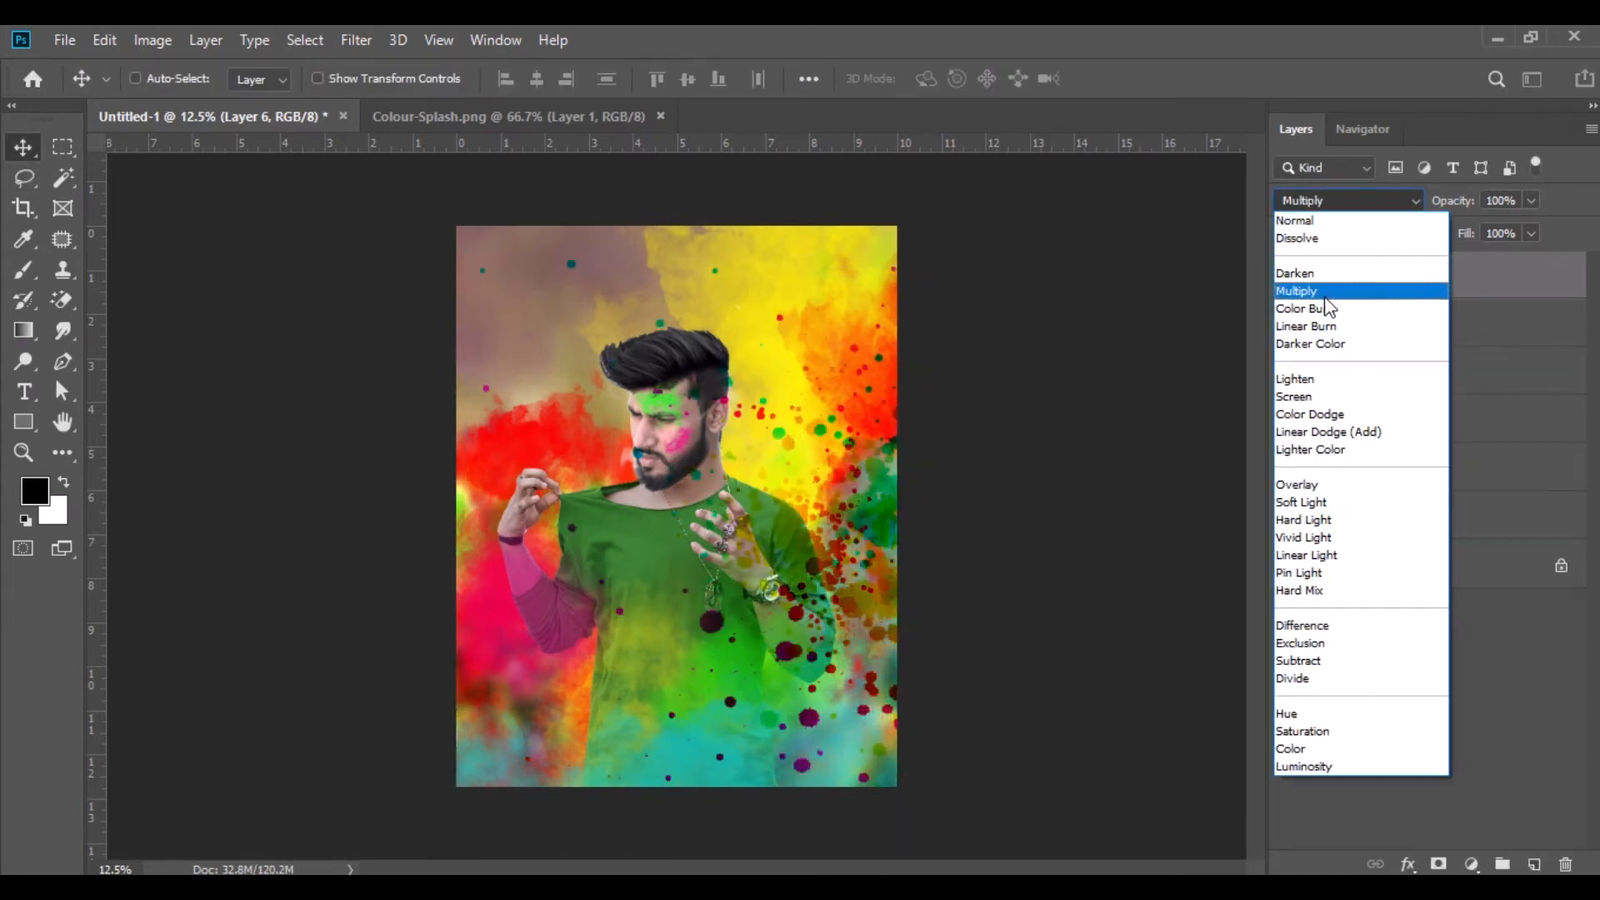
pyautogui.click(1325, 294)
pyautogui.moveTo(829, 545); pyautogui.dragTo(829, 647)
pyautogui.click(1532, 233)
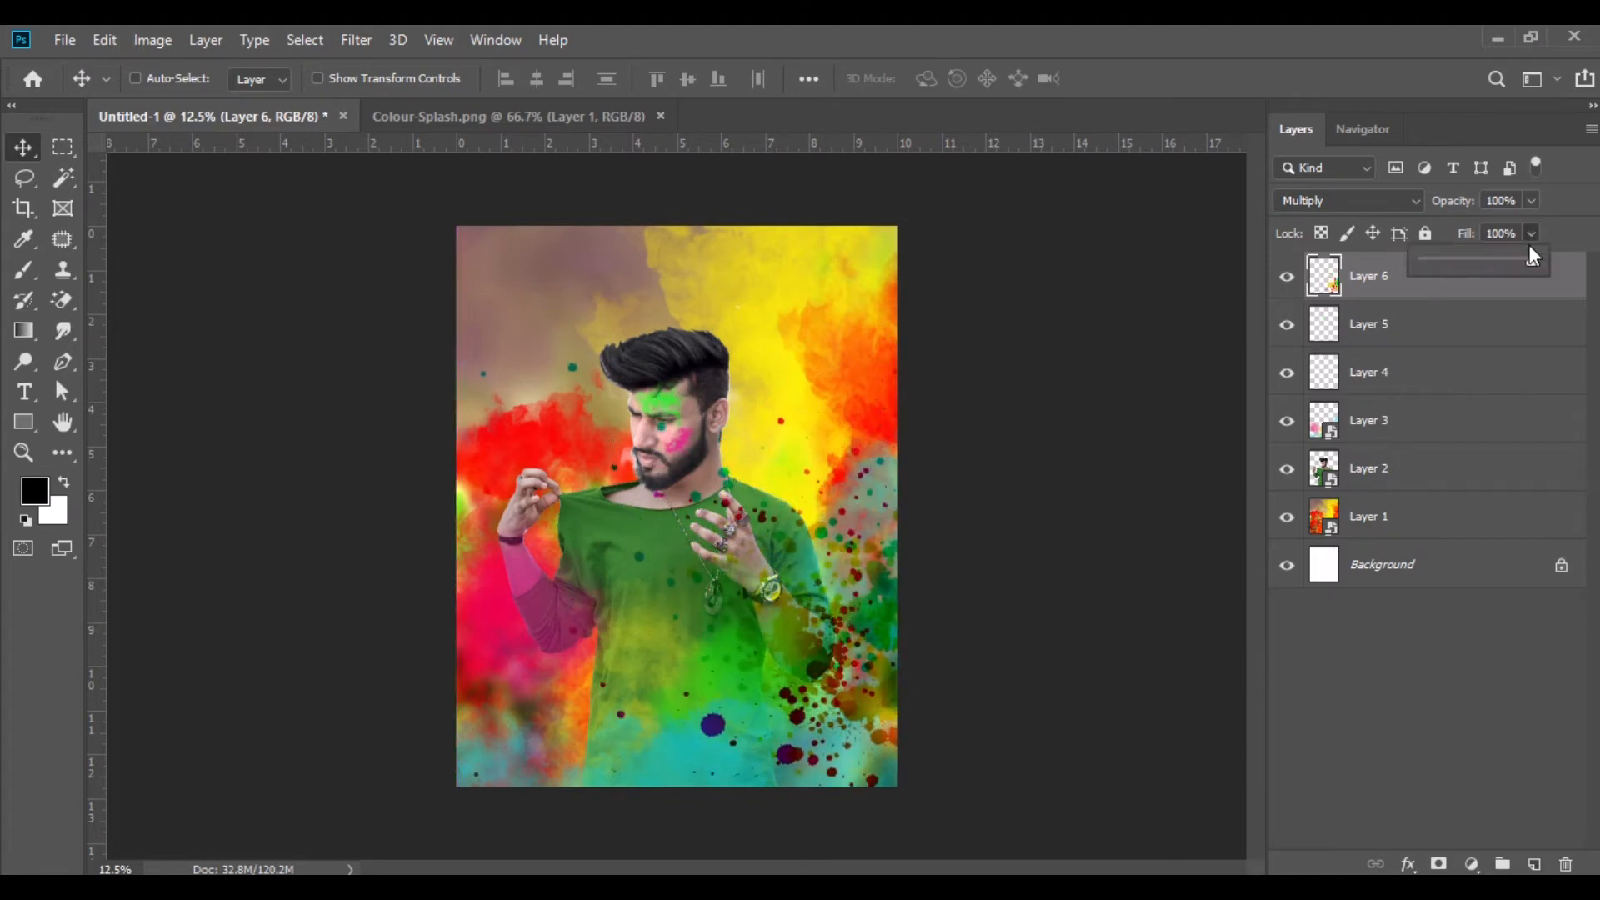
pyautogui.moveTo(1507, 263); pyautogui.dragTo(1483, 267)
pyautogui.click(862, 522)
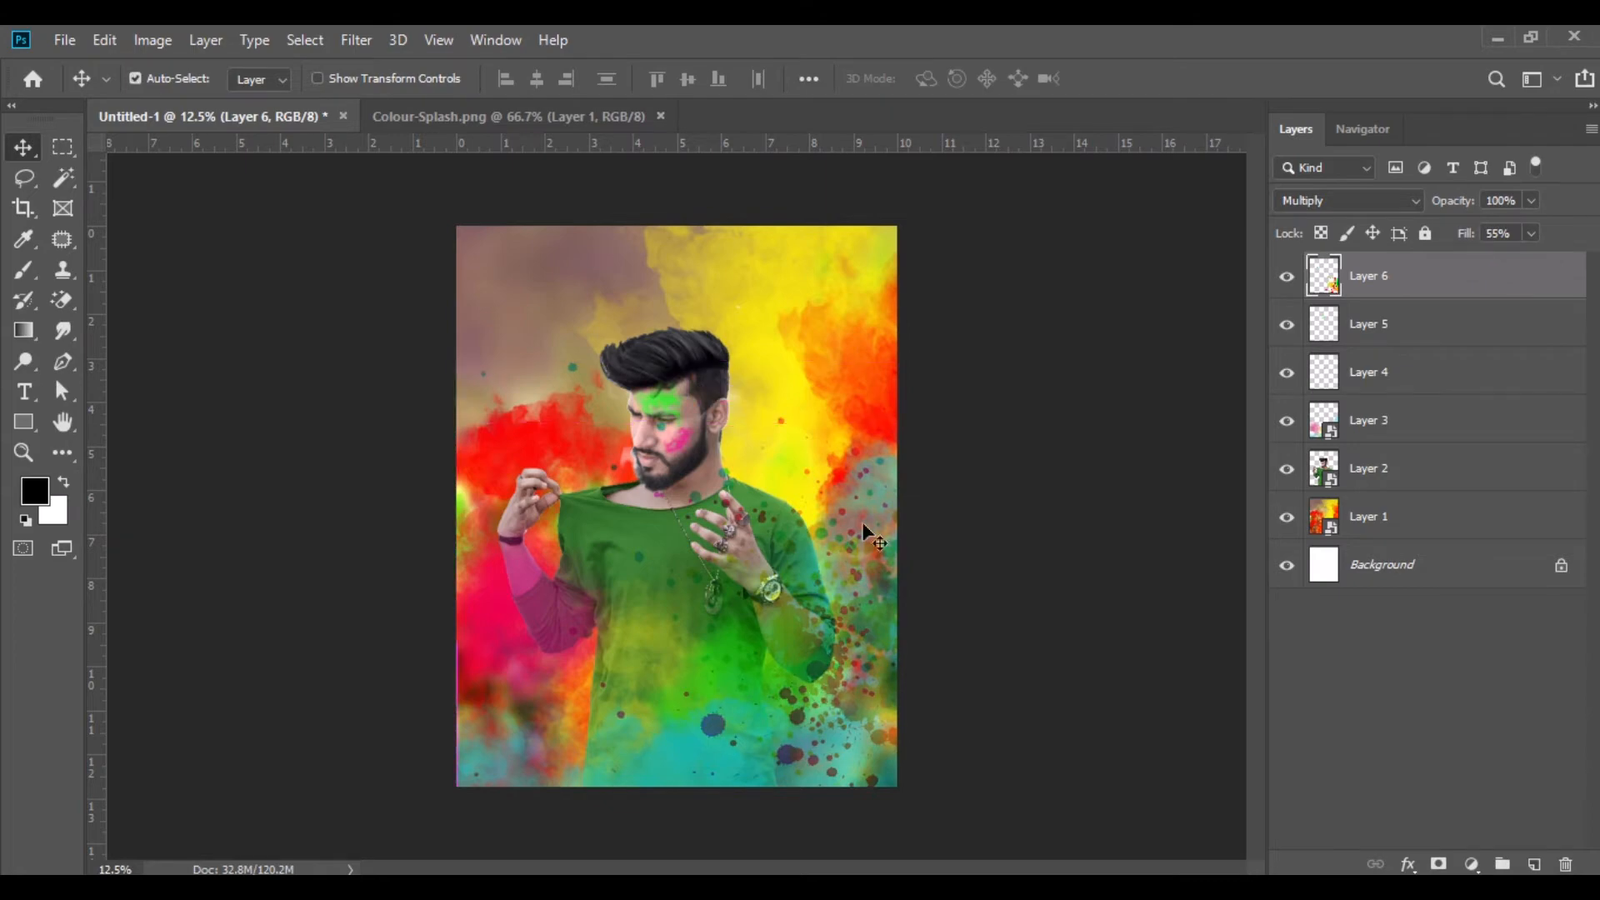
# Add a layer mask to the splash layer and paint out the splash dots on the model's face with a black brush
pyautogui.hotkey('ctrl', '+')
pyautogui.click(1439, 862)
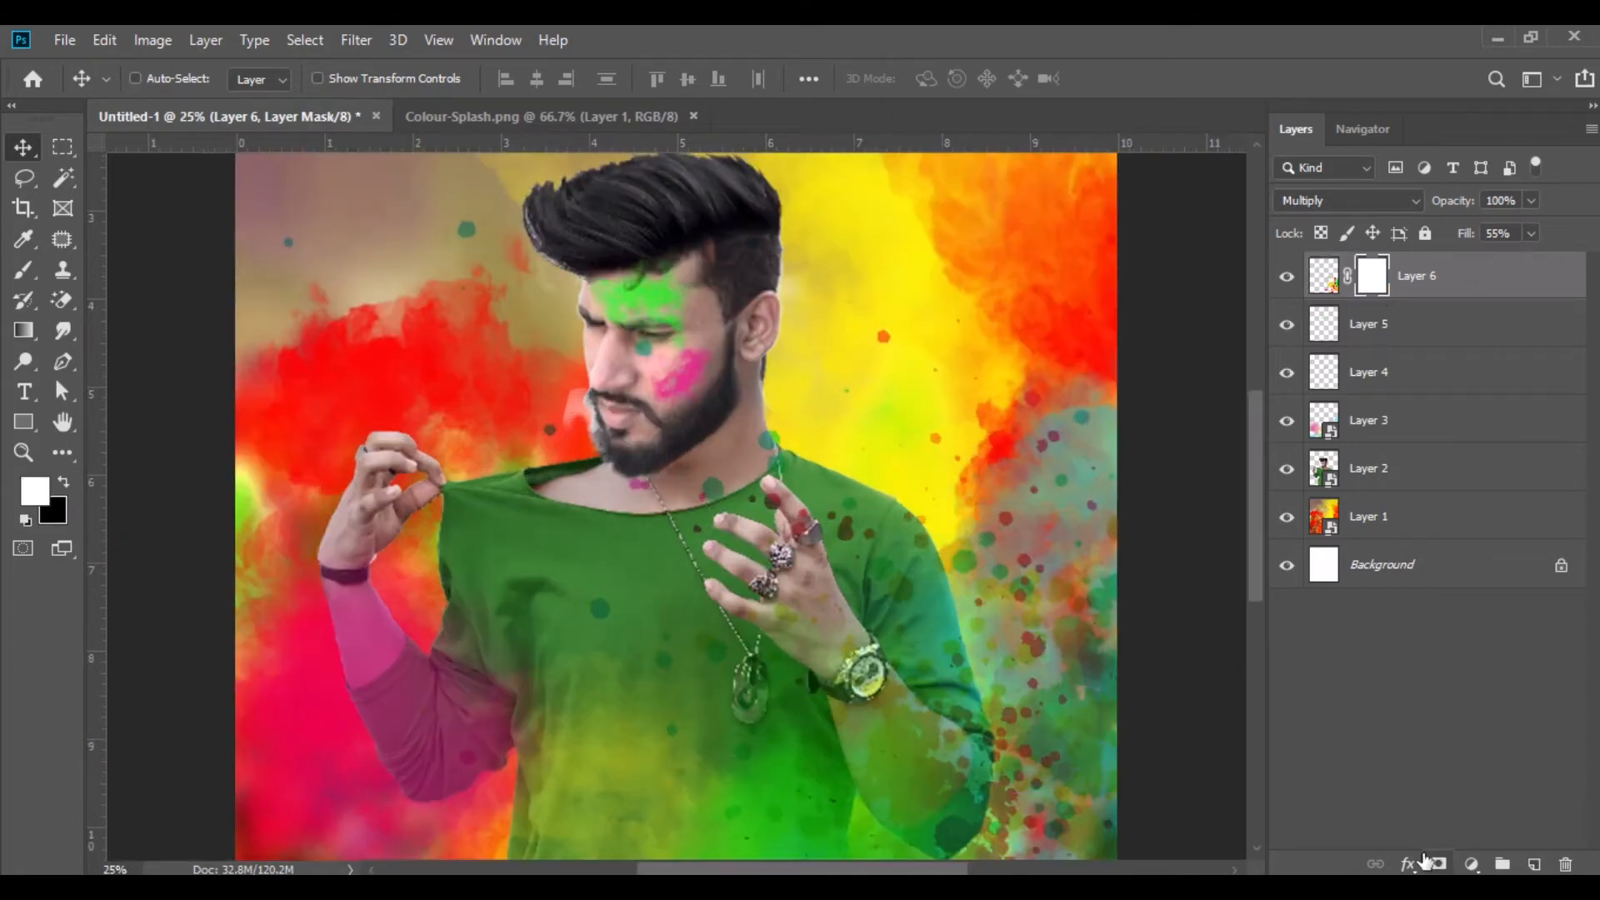
pyautogui.click(24, 269)
pyautogui.press('x')
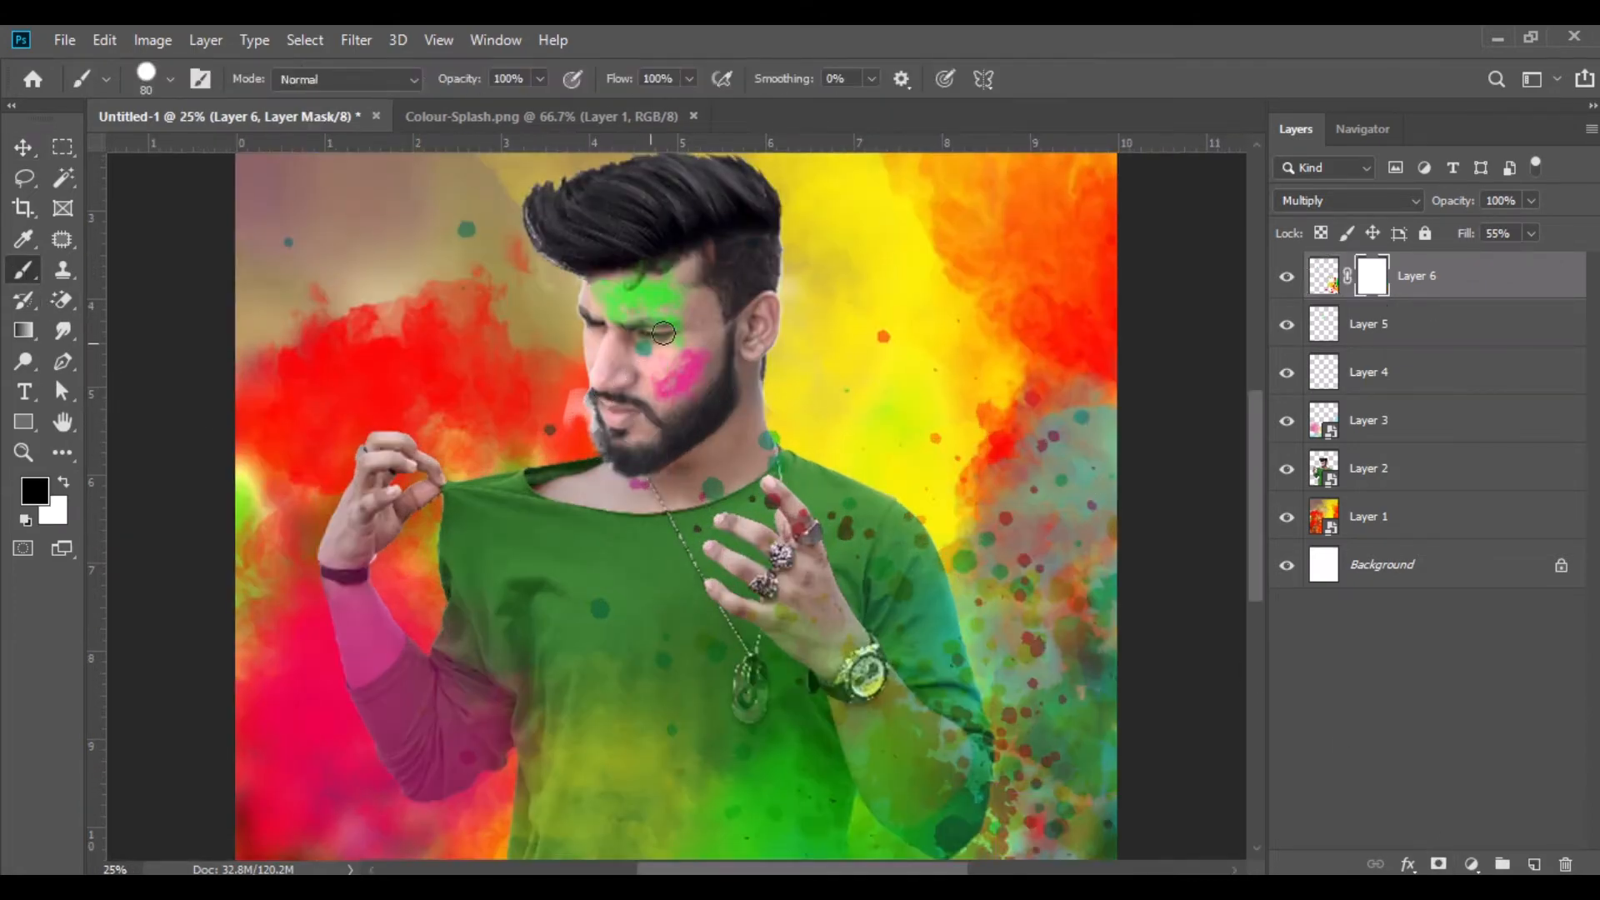
pyautogui.click(23, 147)
# Close Colour-Splash.png, then open Holi-Baloon-Png.png and copy its pink balloon into Untitled-1 beside the model's head
pyautogui.click(694, 117)
pyautogui.hotkey('ctrl', '-')
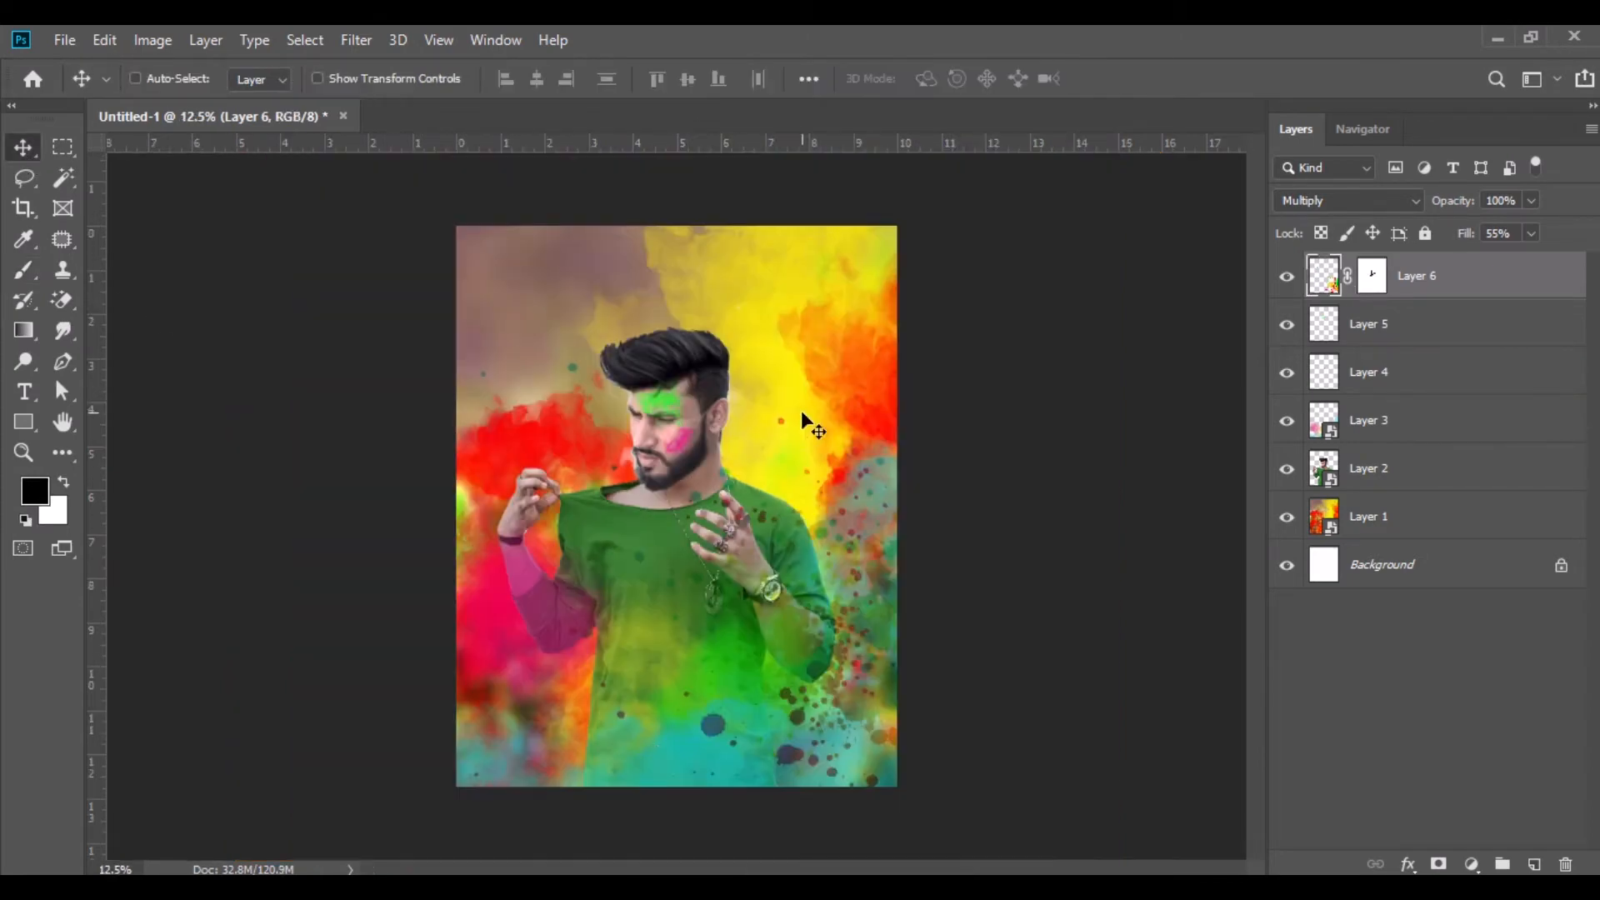
pyautogui.click(621, 893)
pyautogui.moveTo(775, 313); pyautogui.dragTo(660, 107)
pyautogui.moveTo(750, 438); pyautogui.dragTo(542, 287)
pyautogui.moveTo(820, 377)
pyautogui.mouseDown()
pyautogui.moveTo(825, 342)
pyautogui.moveTo(802, 401)
pyautogui.mouseUp()
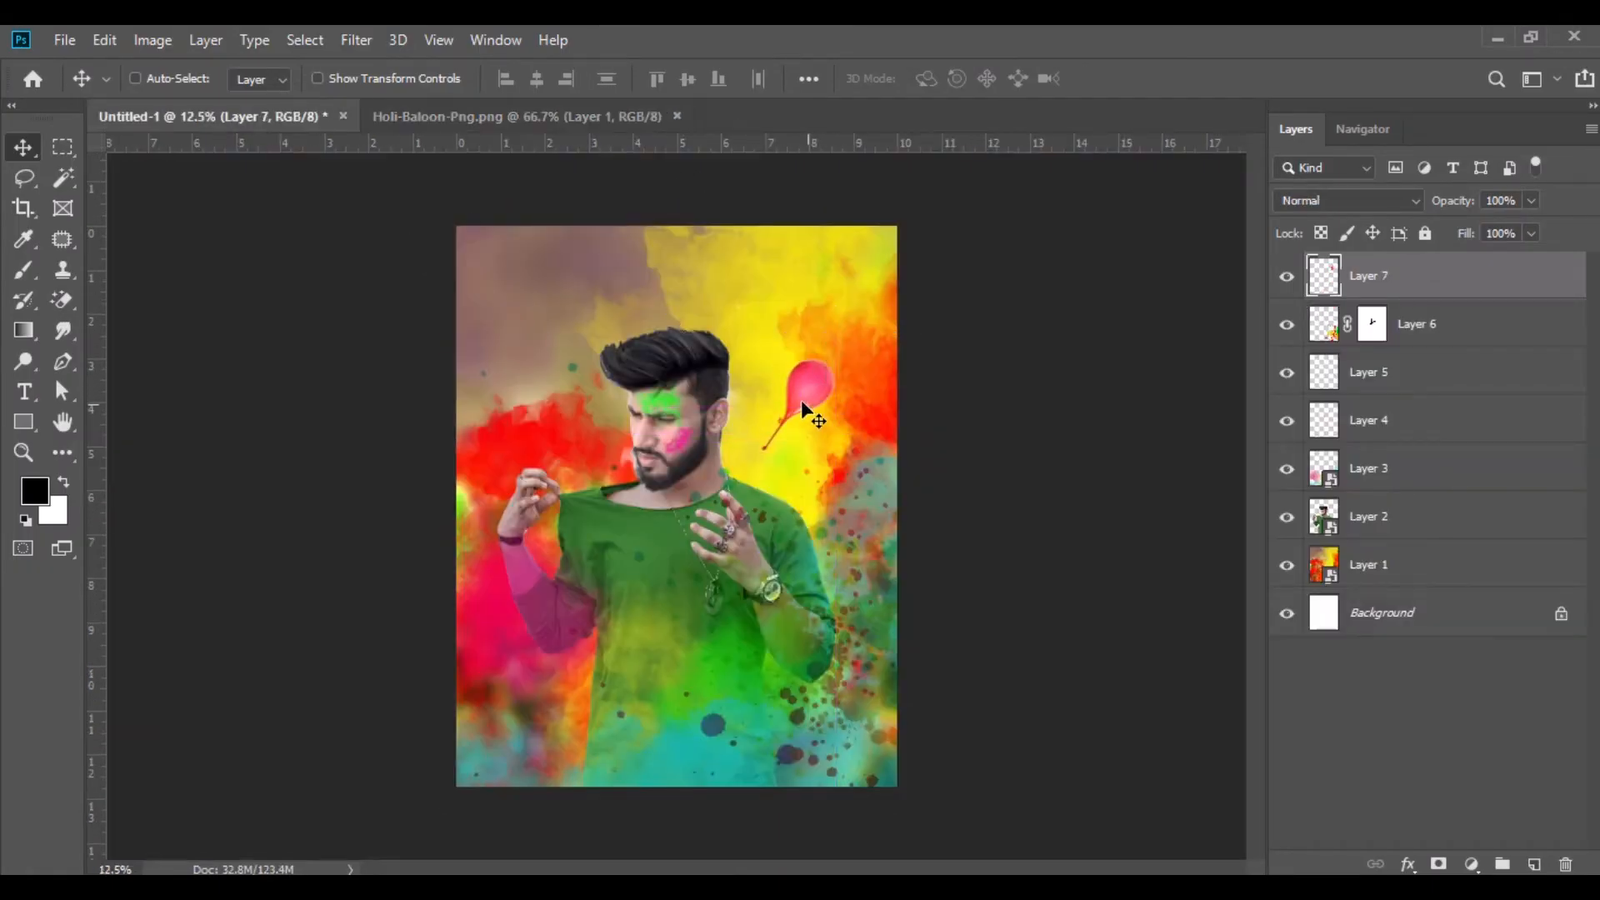
# Rotate the balloon about 13° clockwise, shift it slightly away from the model's head, and close Holi-Baloon-Png.png
pyautogui.click(105, 50)
pyautogui.click(237, 543)
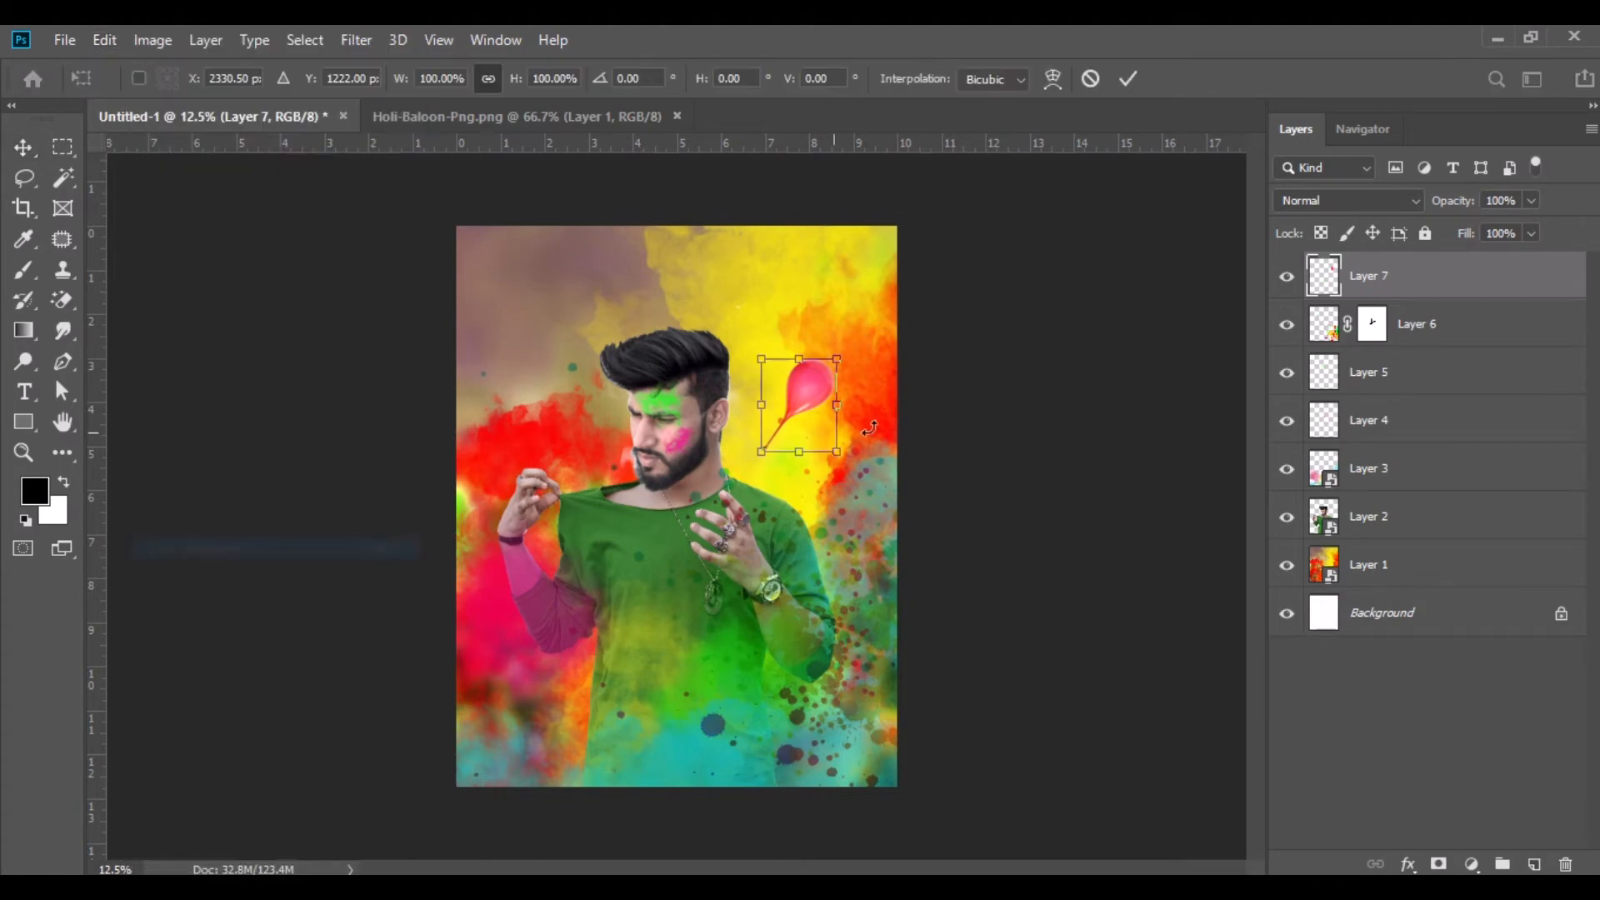
pyautogui.moveTo(874, 360); pyautogui.dragTo(840, 386)
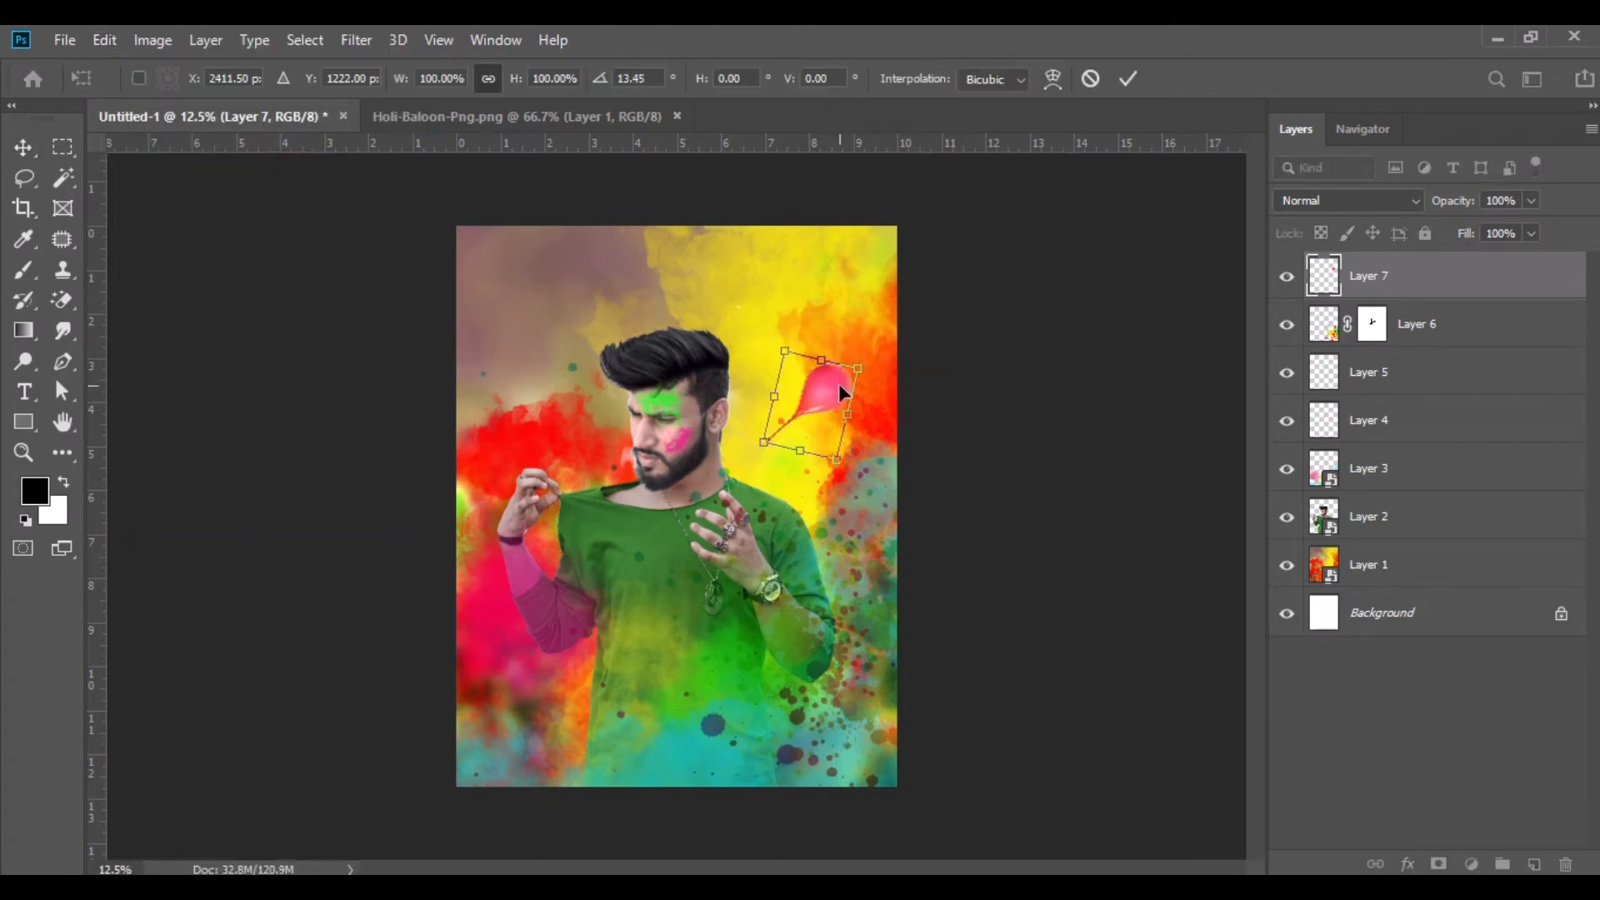
pyautogui.press('Return')
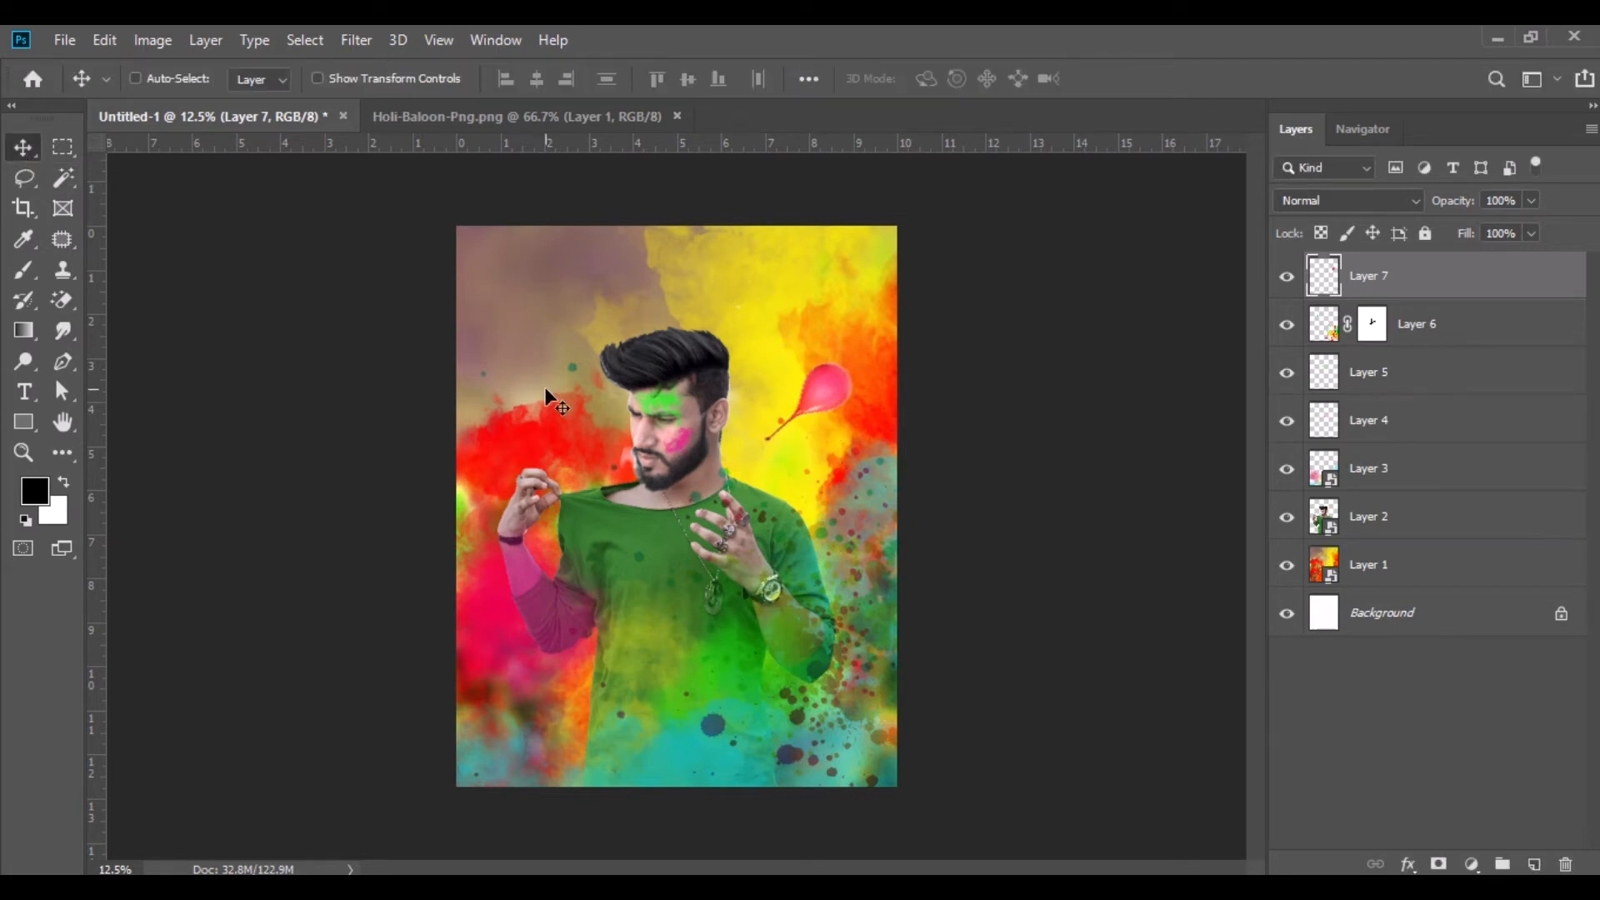
pyautogui.click(677, 116)
# Open Holi-Colours-png.png, lasso part of its yellow powder and copy it into Untitled-1 over the model's hair
pyautogui.click(600, 885)
pyautogui.moveTo(897, 320); pyautogui.dragTo(668, 118)
pyautogui.click(24, 185)
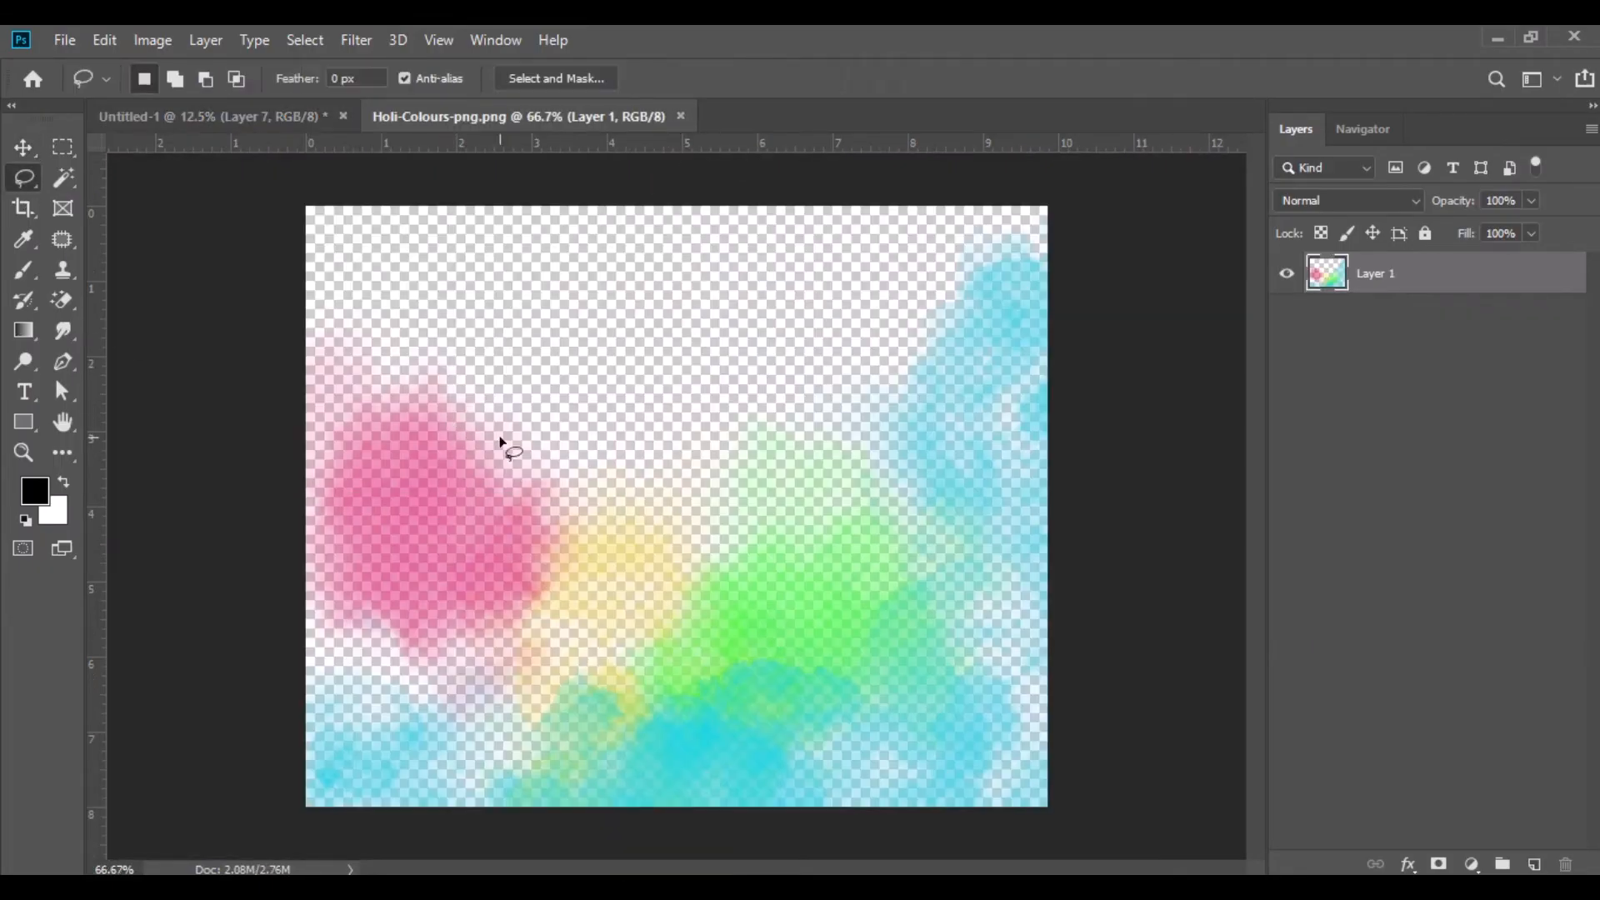
pyautogui.moveTo(596, 646)
pyautogui.mouseDown()
pyautogui.moveTo(671, 503)
pyautogui.moveTo(575, 455)
pyautogui.moveTo(383, 43)
pyautogui.moveTo(314, 111)
pyautogui.moveTo(740, 322)
pyautogui.moveTo(720, 353)
pyautogui.mouseUp()
pyautogui.press('v')
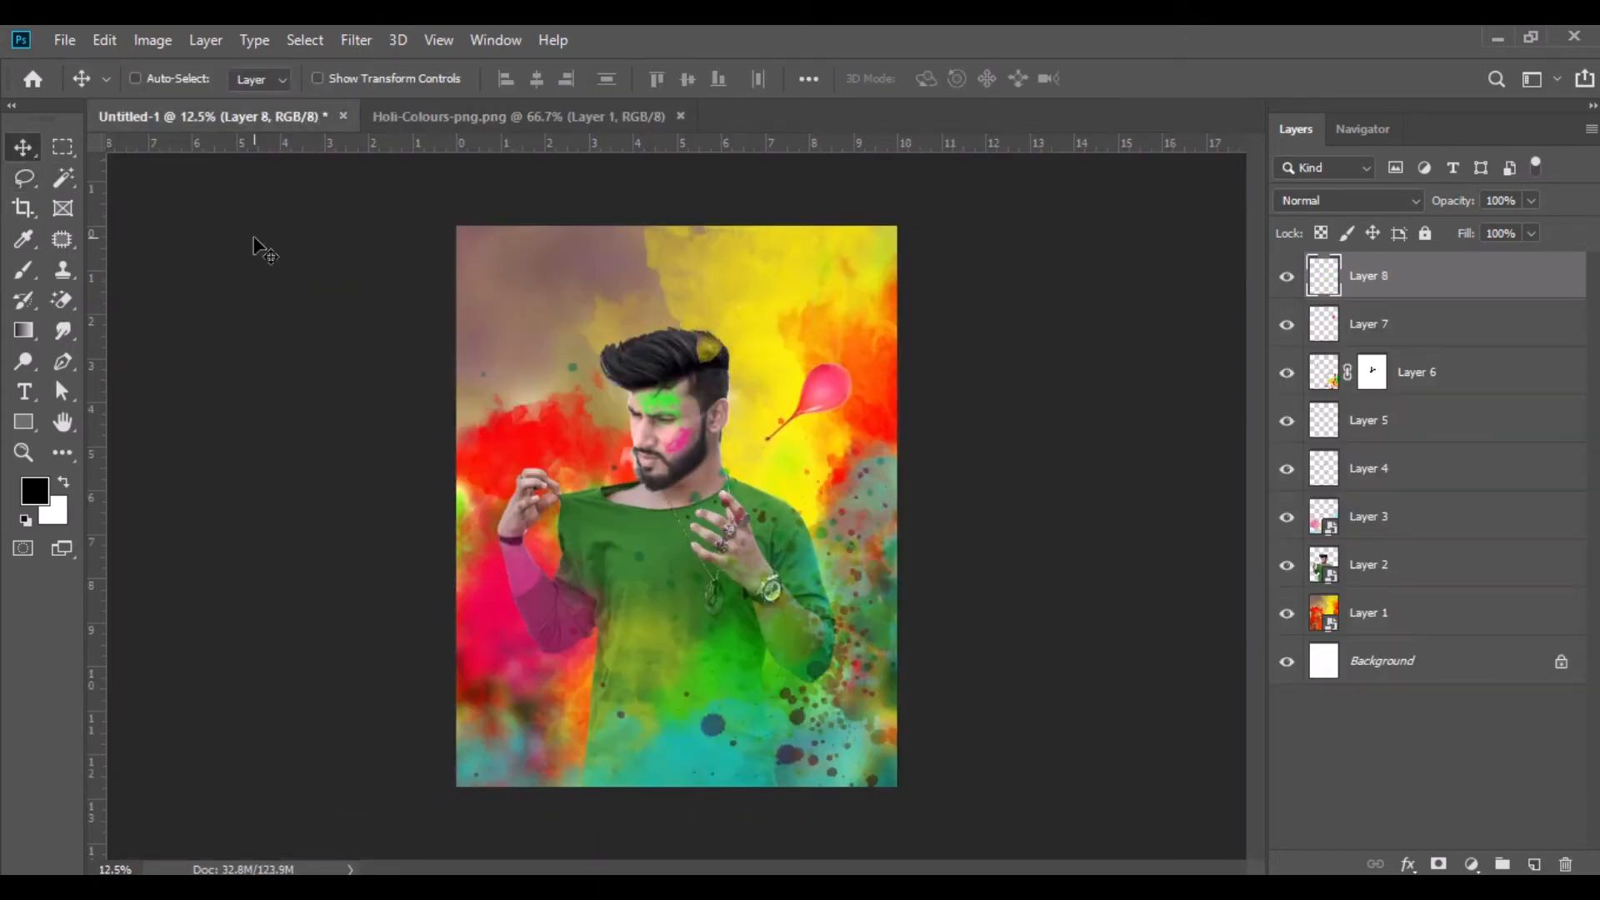
# Enlarge the yellow powder patch with Free Transform and position it over the back of the model's hair
pyautogui.click(101, 41)
pyautogui.click(325, 546)
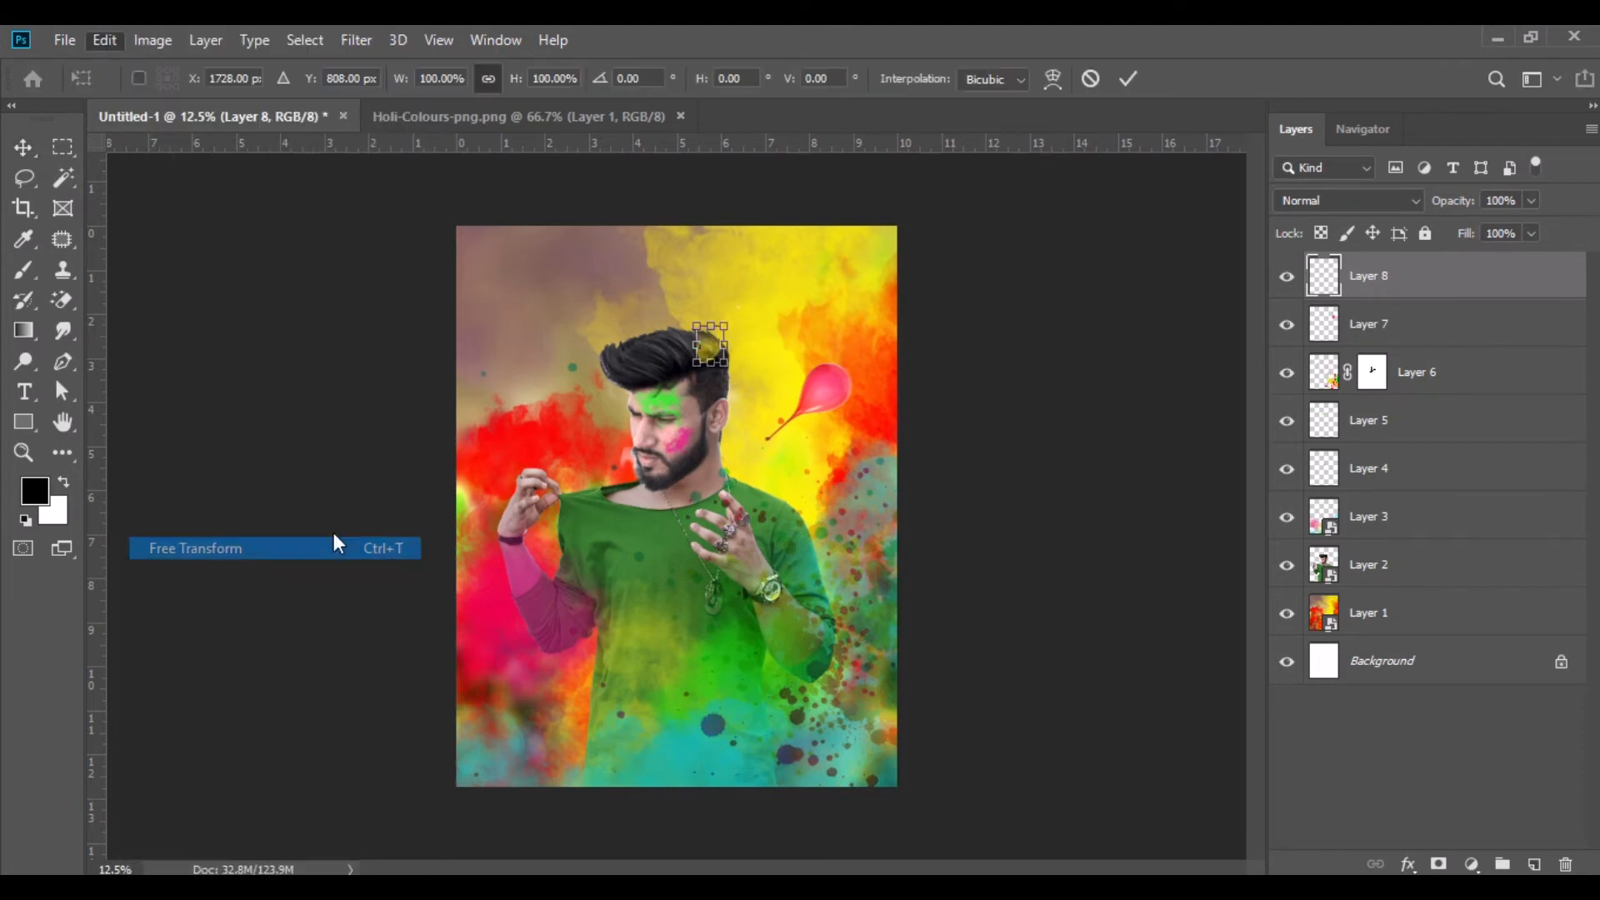
pyautogui.moveTo(515, 82); pyautogui.dragTo(813, 161)
pyautogui.moveTo(823, 339); pyautogui.dragTo(777, 264)
pyautogui.moveTo(723, 340)
pyautogui.mouseDown()
pyautogui.moveTo(752, 307)
pyautogui.moveTo(741, 320)
pyautogui.mouseUp()
pyautogui.click(23, 147)
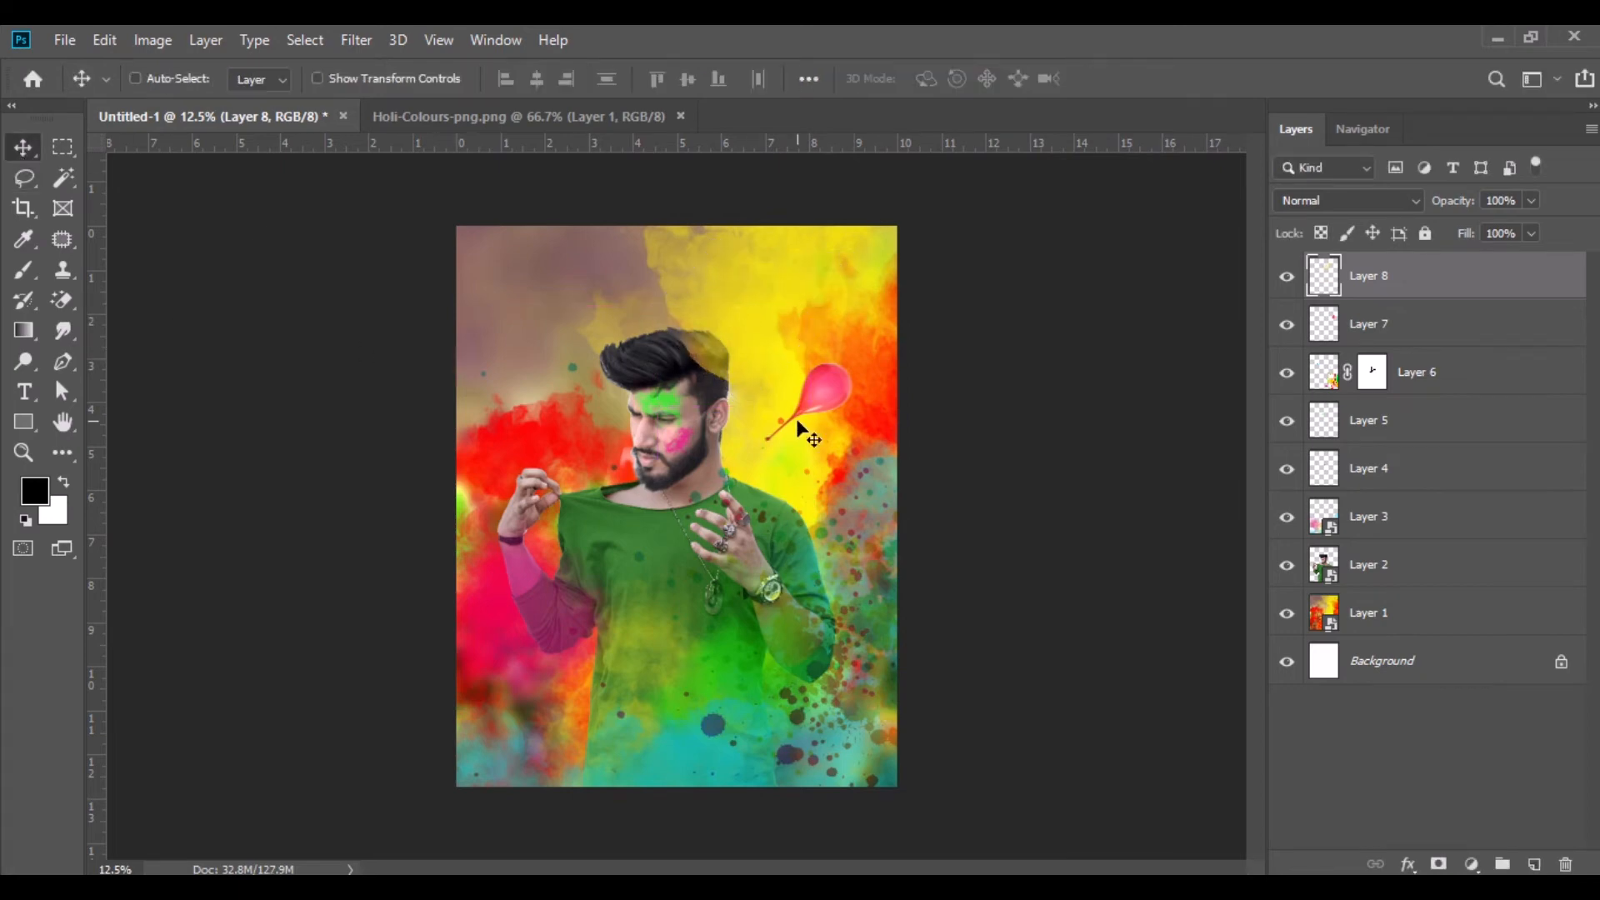
# Mask the yellow patch layer and soften it around the hair with a size 500 black brush at 33% and 100% opacity
pyautogui.click(1437, 865)
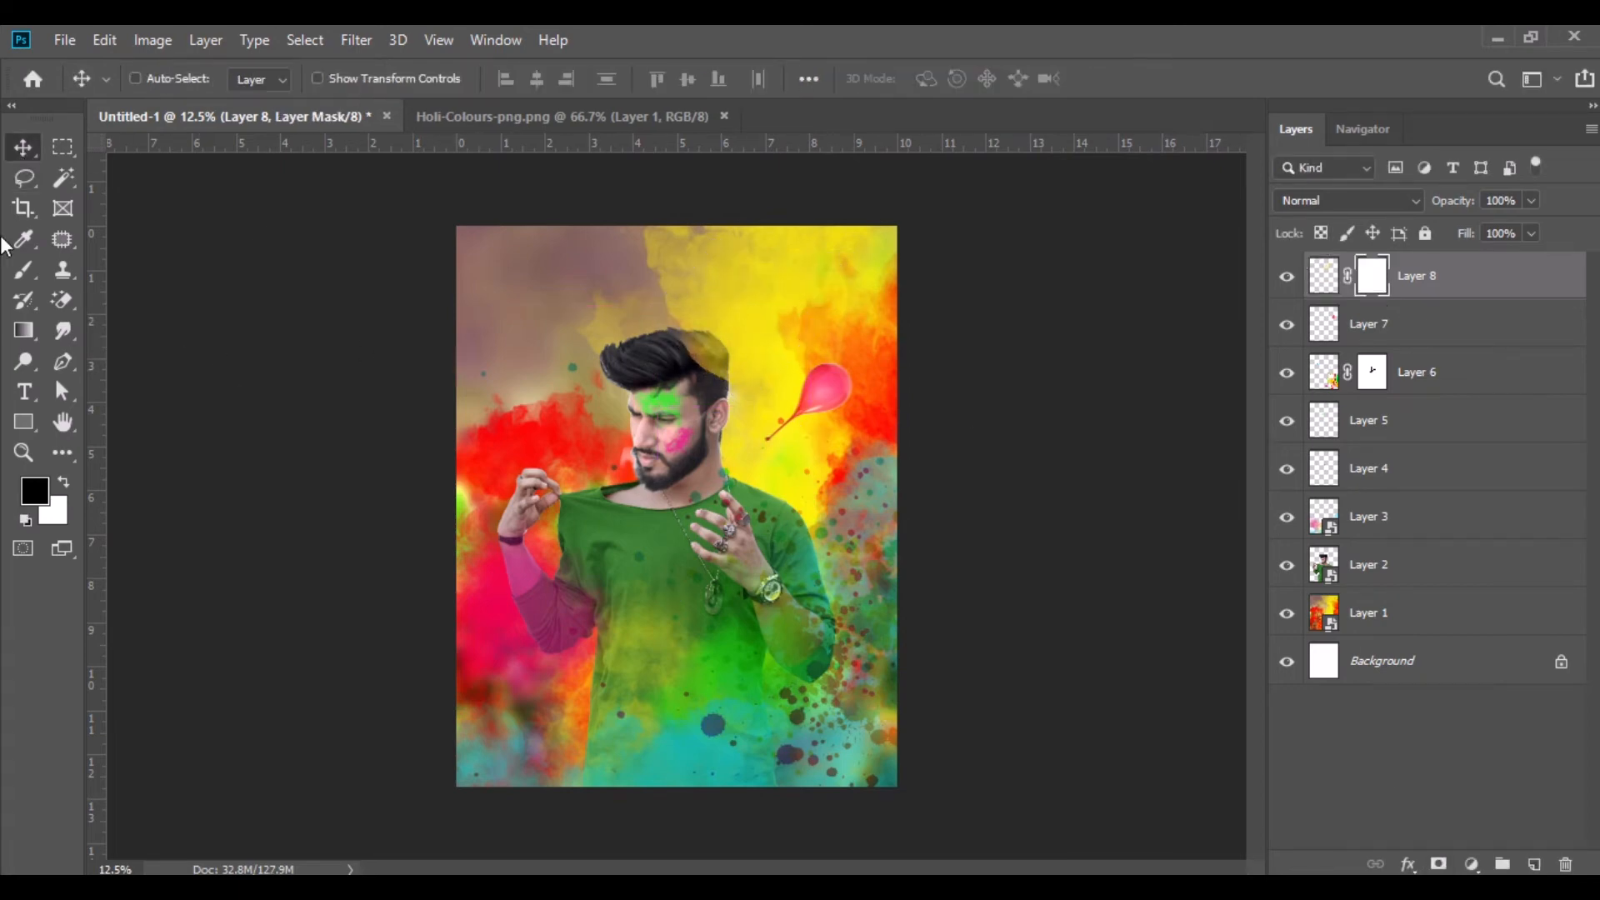
pyautogui.click(24, 270)
pyautogui.moveTo(729, 274); pyautogui.dragTo(696, 274)
pyautogui.click(541, 79)
pyautogui.moveTo(545, 109); pyautogui.dragTo(474, 110)
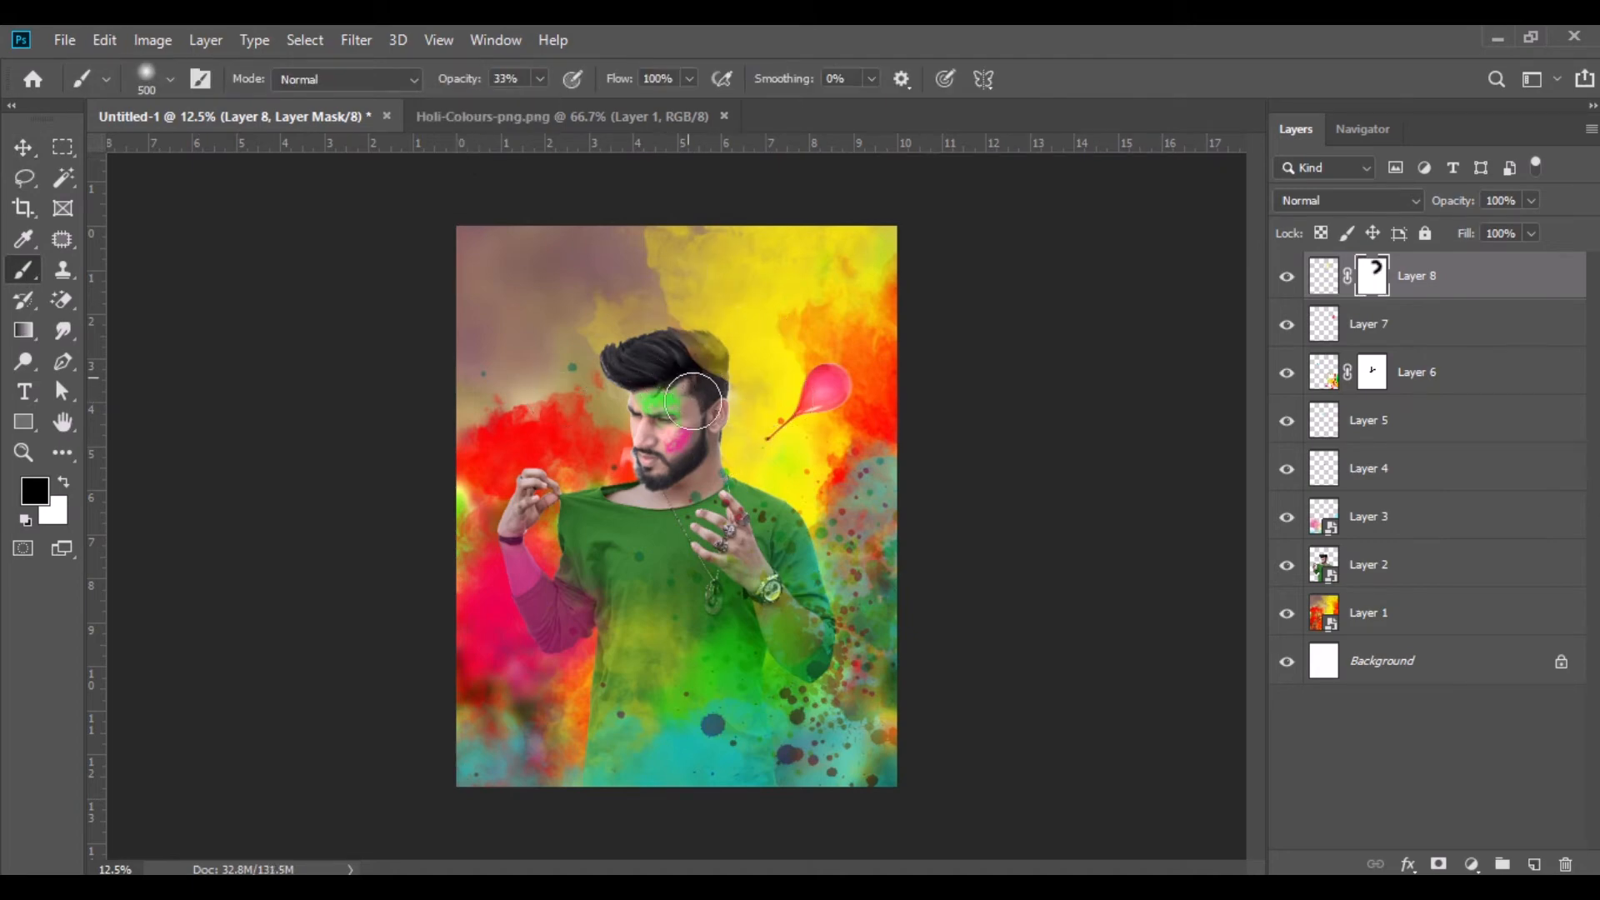
pyautogui.moveTo(540, 79); pyautogui.dragTo(683, 154)
pyautogui.moveTo(695, 392)
pyautogui.mouseDown()
pyautogui.moveTo(662, 369)
pyautogui.moveTo(690, 365)
pyautogui.moveTo(663, 368)
pyautogui.mouseUp()
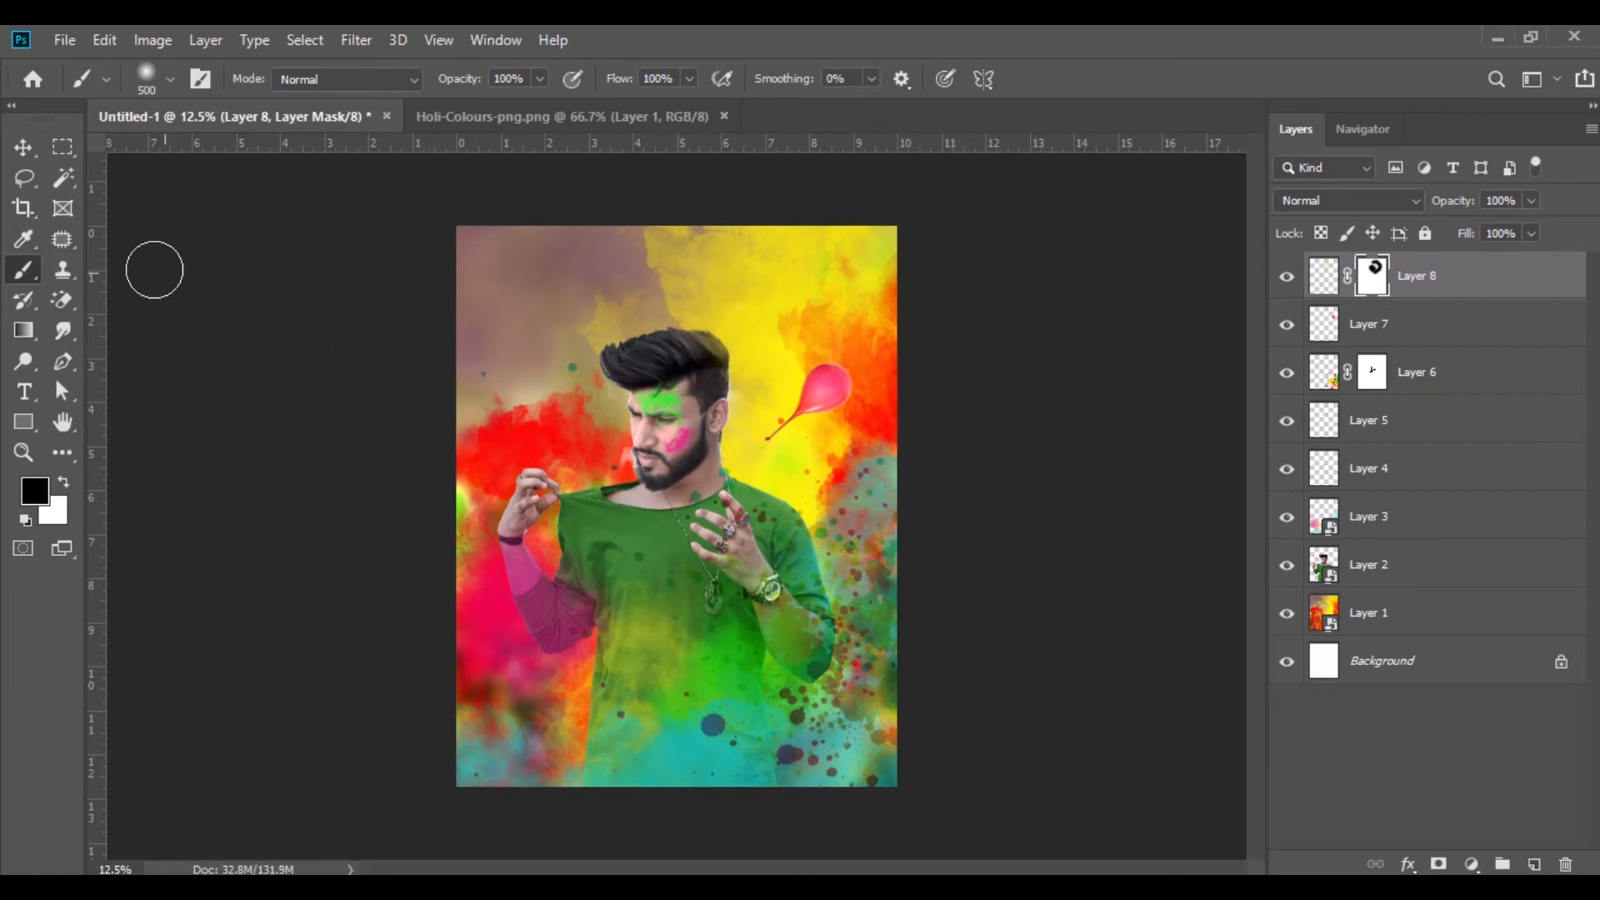
pyautogui.click(23, 147)
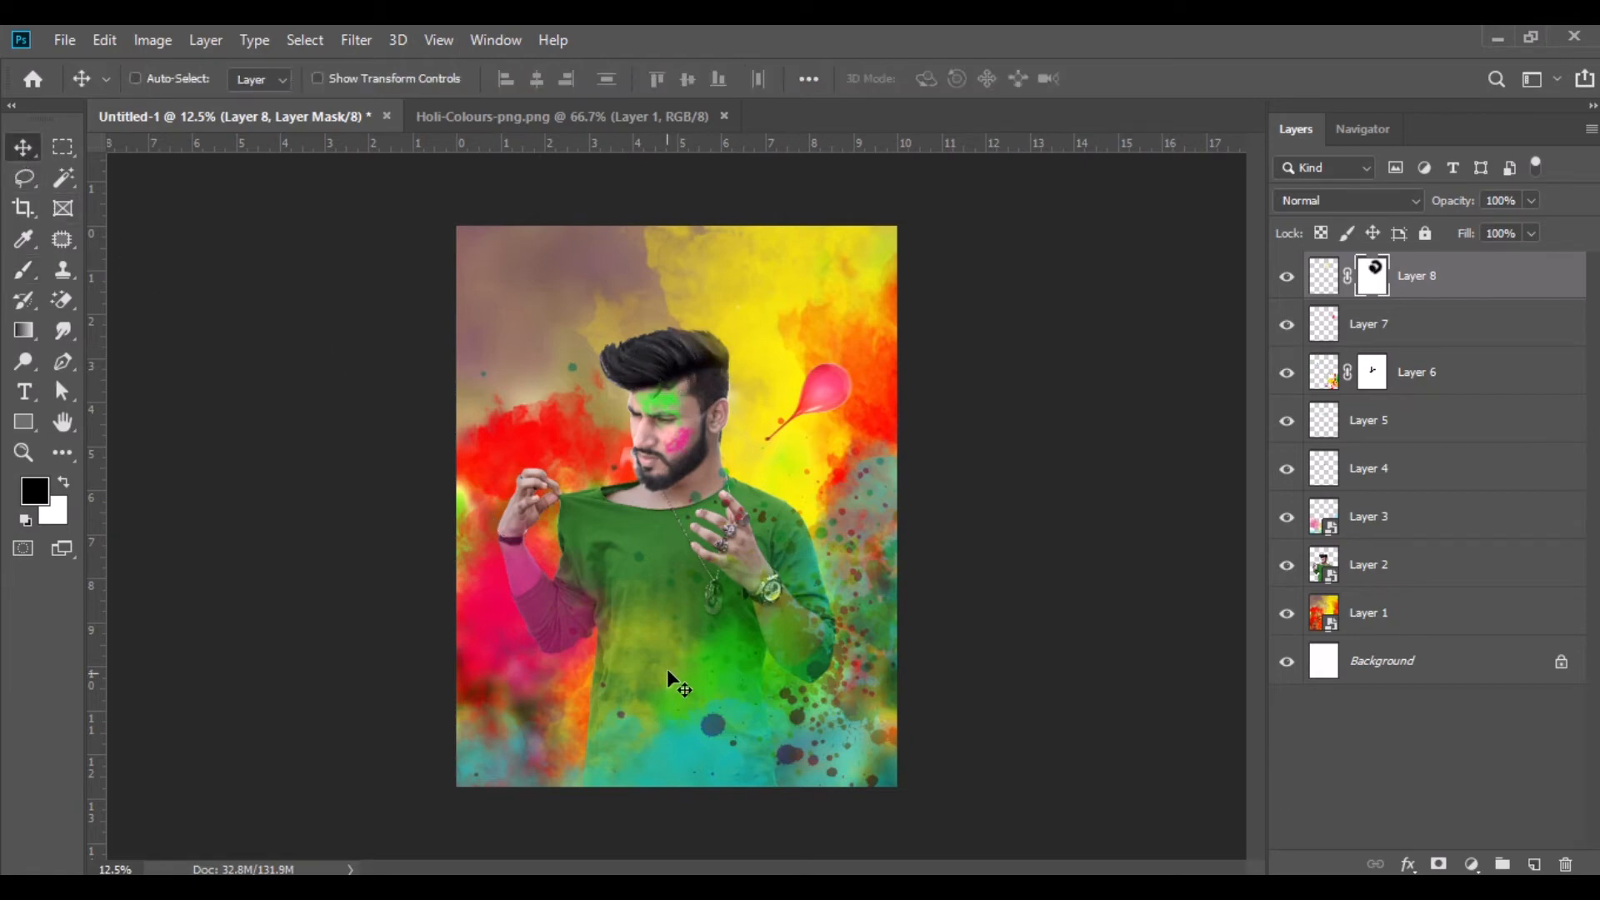
# Apply the Camera Raw Filter to the model's Layer 2 with Highlights -49, Shadows +31, Blacks -8 and Clarity +13
pyautogui.click(1352, 571)
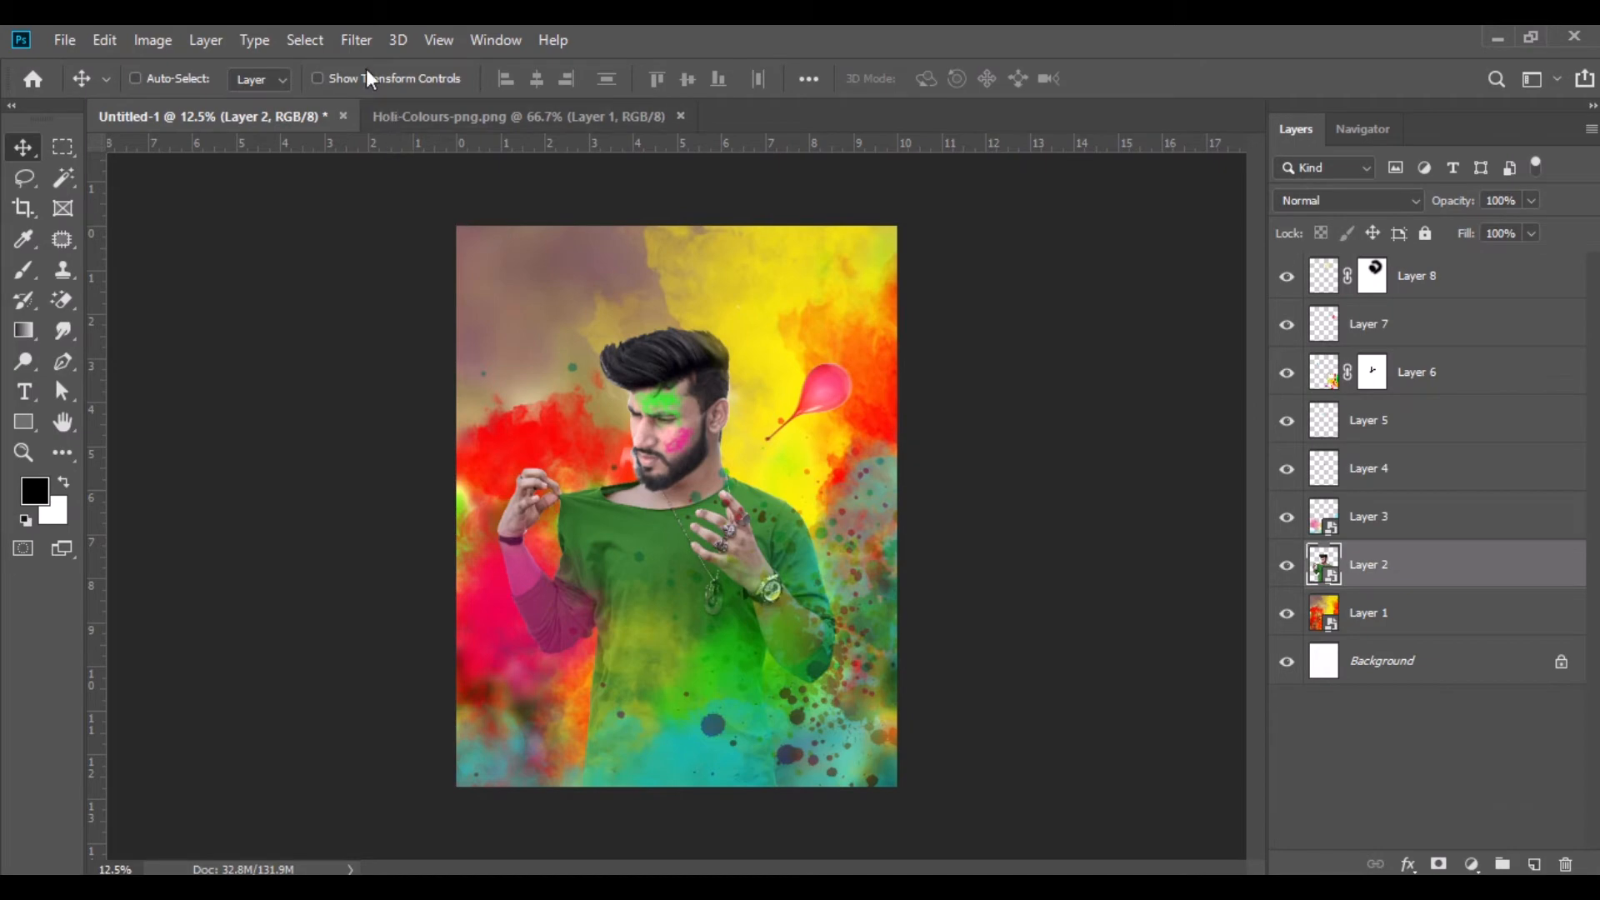
pyautogui.click(359, 42)
pyautogui.click(402, 180)
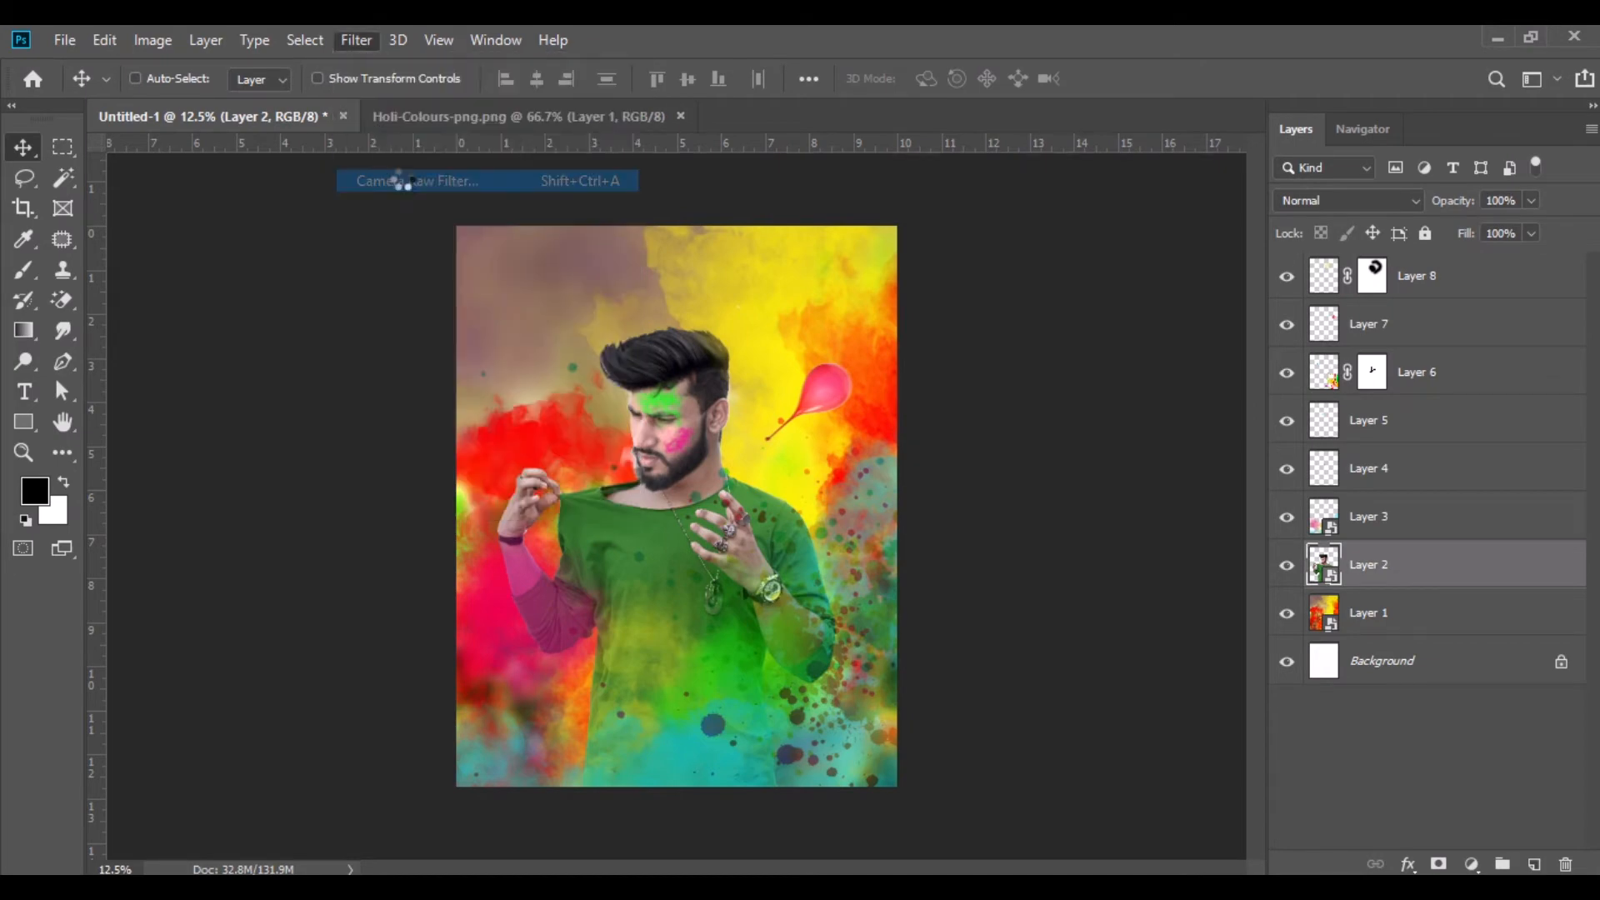
pyautogui.moveTo(1192, 663); pyautogui.dragTo(1121, 663)
pyautogui.moveTo(1208, 698); pyautogui.dragTo(1234, 699)
pyautogui.moveTo(1184, 773); pyautogui.dragTo(1173, 772)
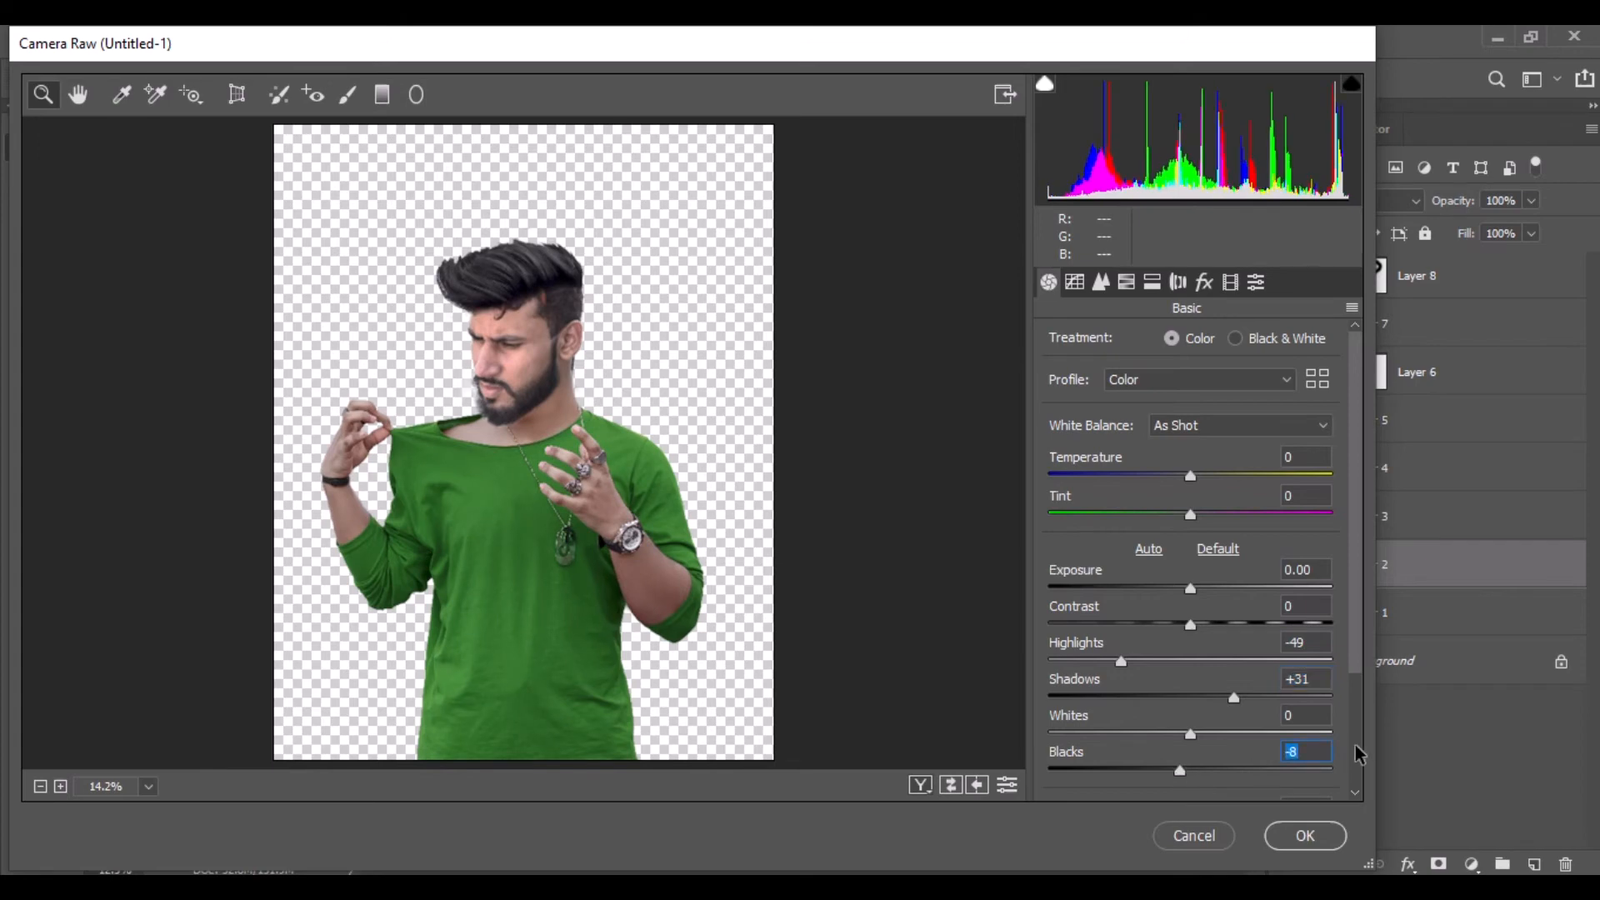
pyautogui.scroll(-3, 1357, 758)
pyautogui.moveTo(1201, 671); pyautogui.dragTo(1210, 667)
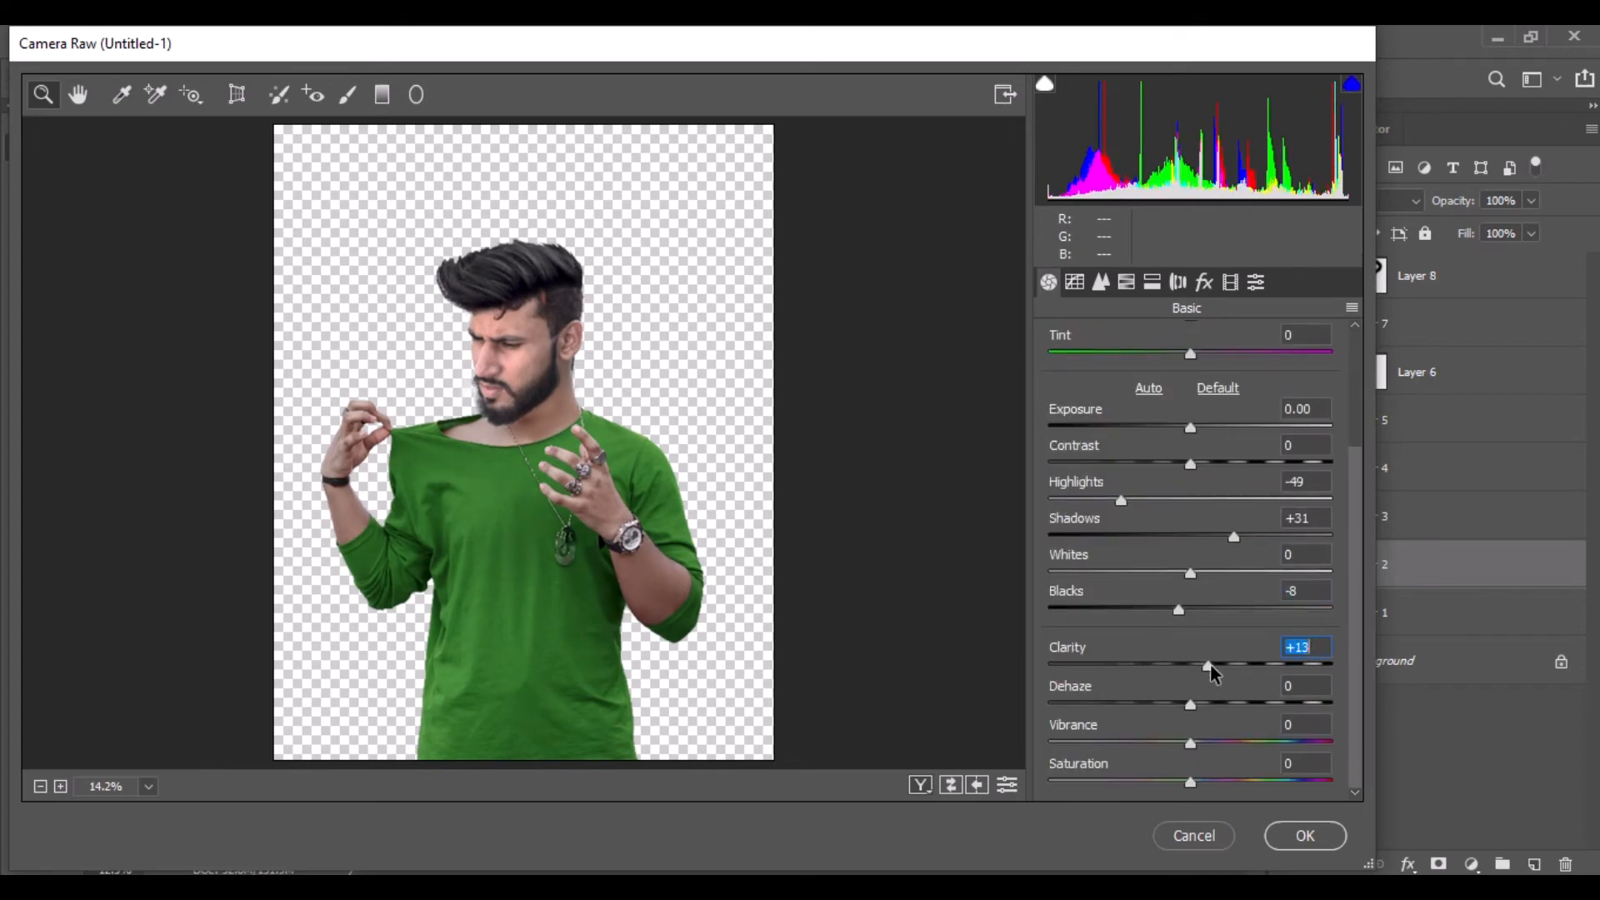
pyautogui.click(1298, 833)
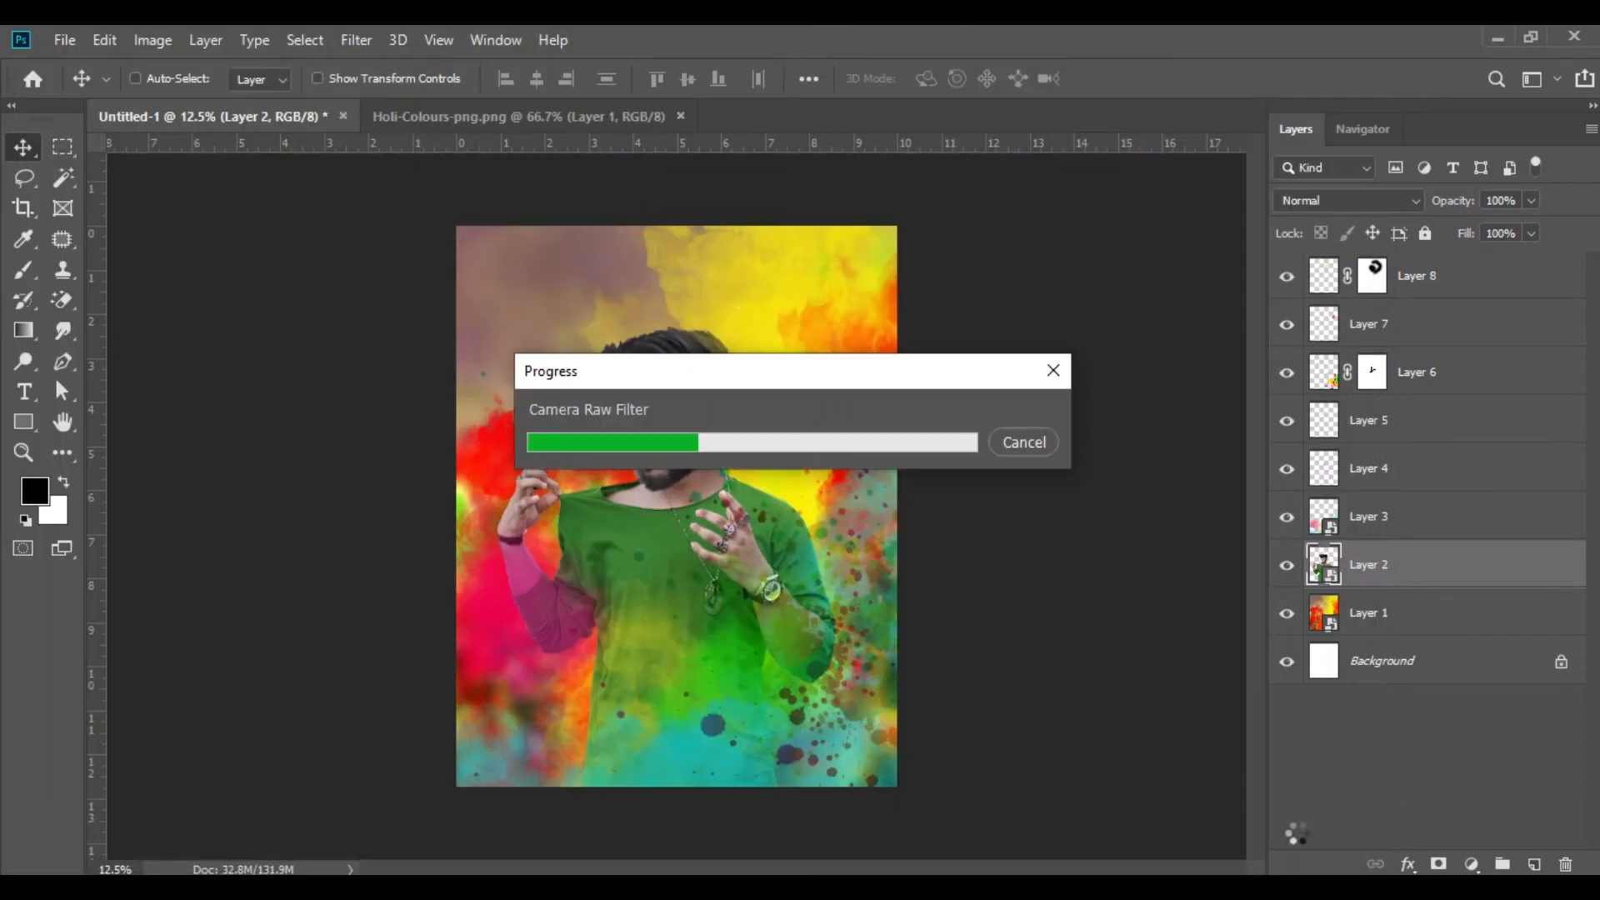
# Merge all visible layers into the Background and duplicate the merged layer
pyautogui.rightClick(1421, 286)
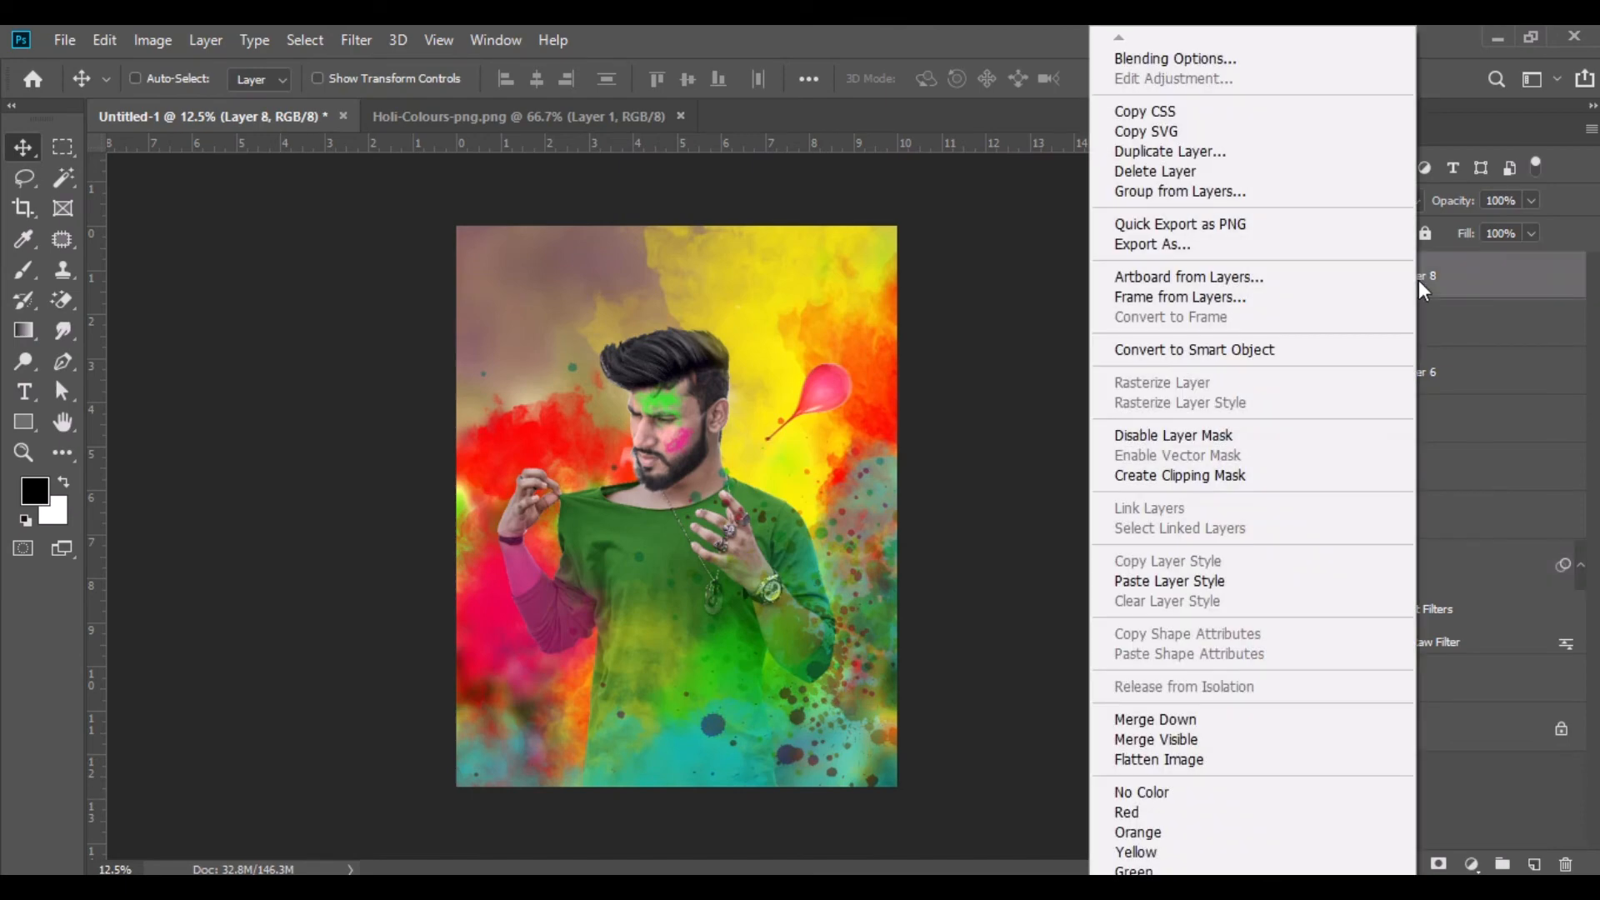
pyautogui.click(1170, 742)
pyautogui.moveTo(1380, 283); pyautogui.dragTo(1536, 867)
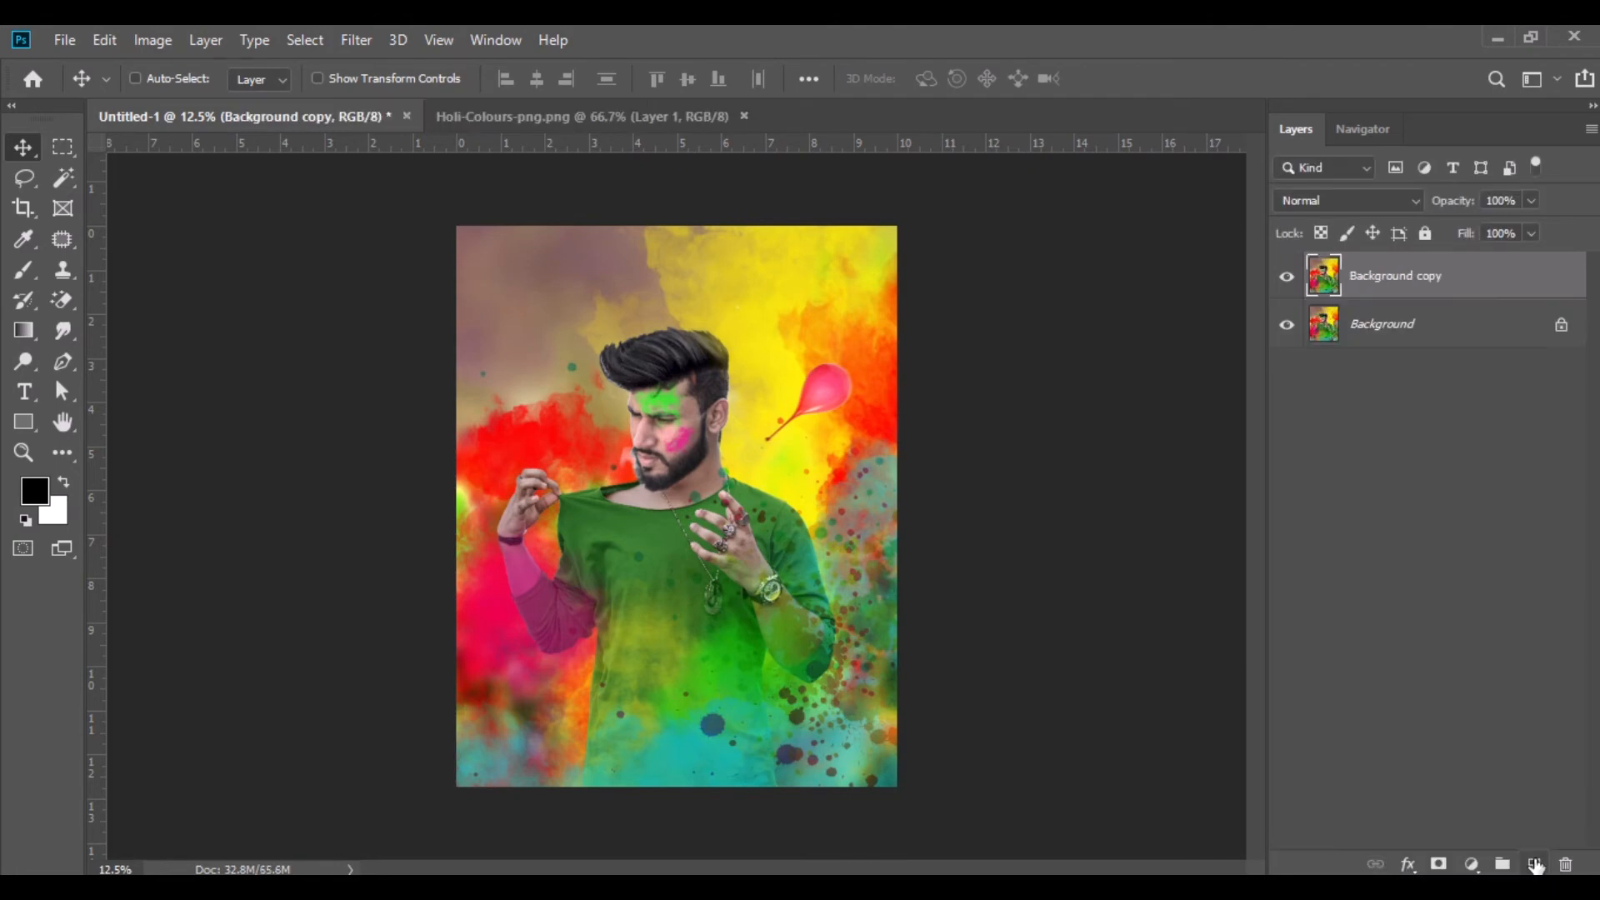
# Apply the Camera Raw Filter to the Background copy with Auto tone and a post-crop vignette amount of -28
pyautogui.click(358, 43)
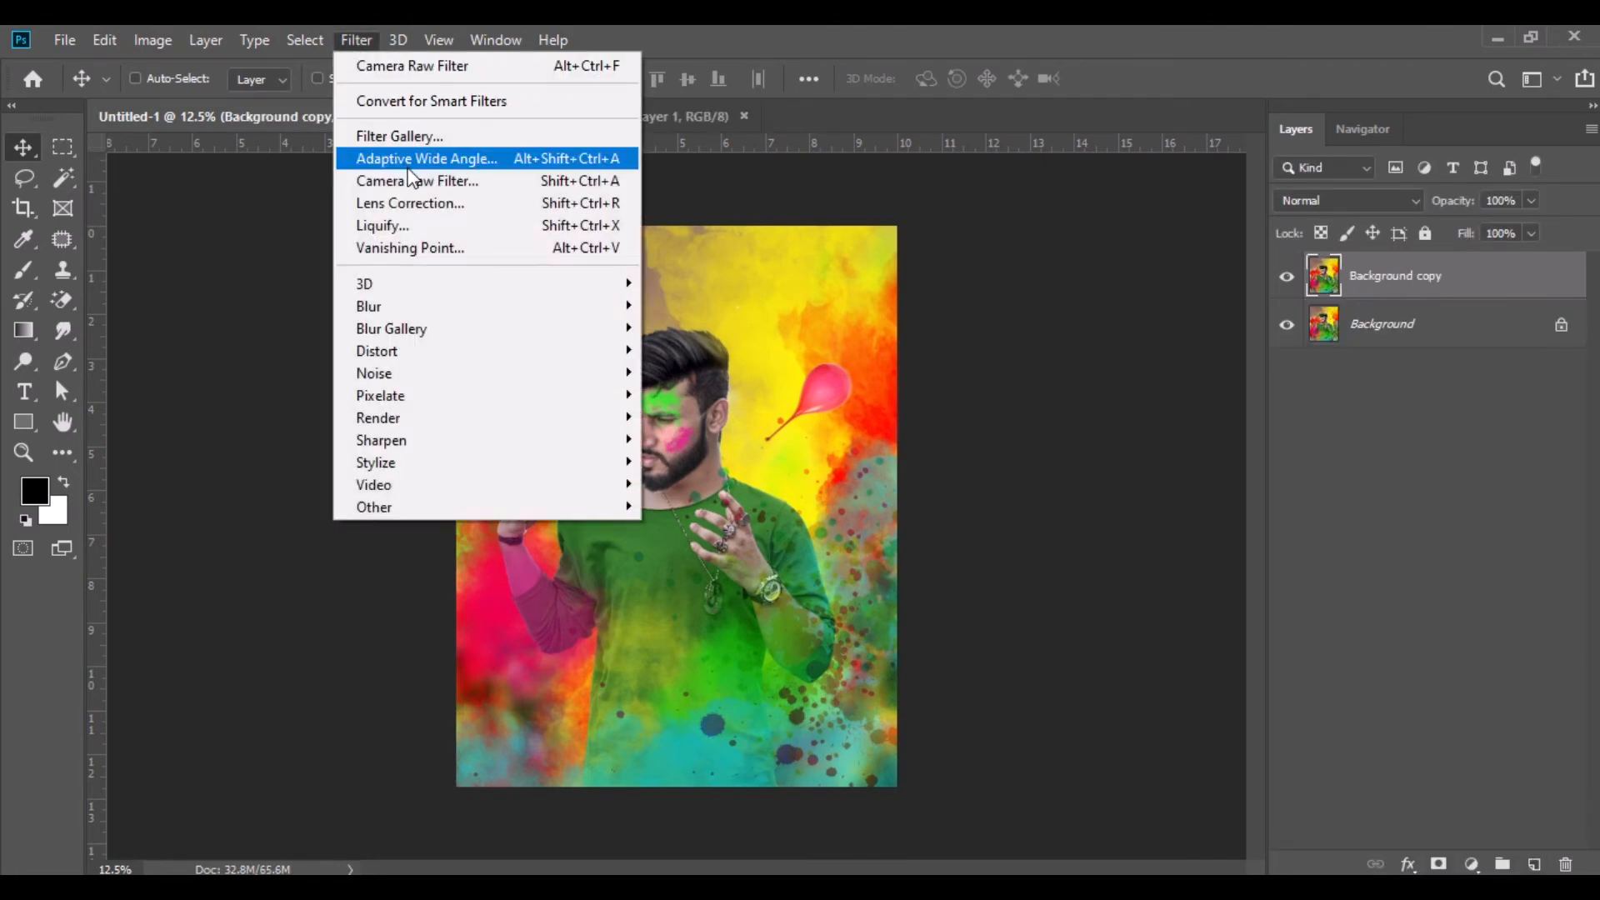
pyautogui.click(413, 178)
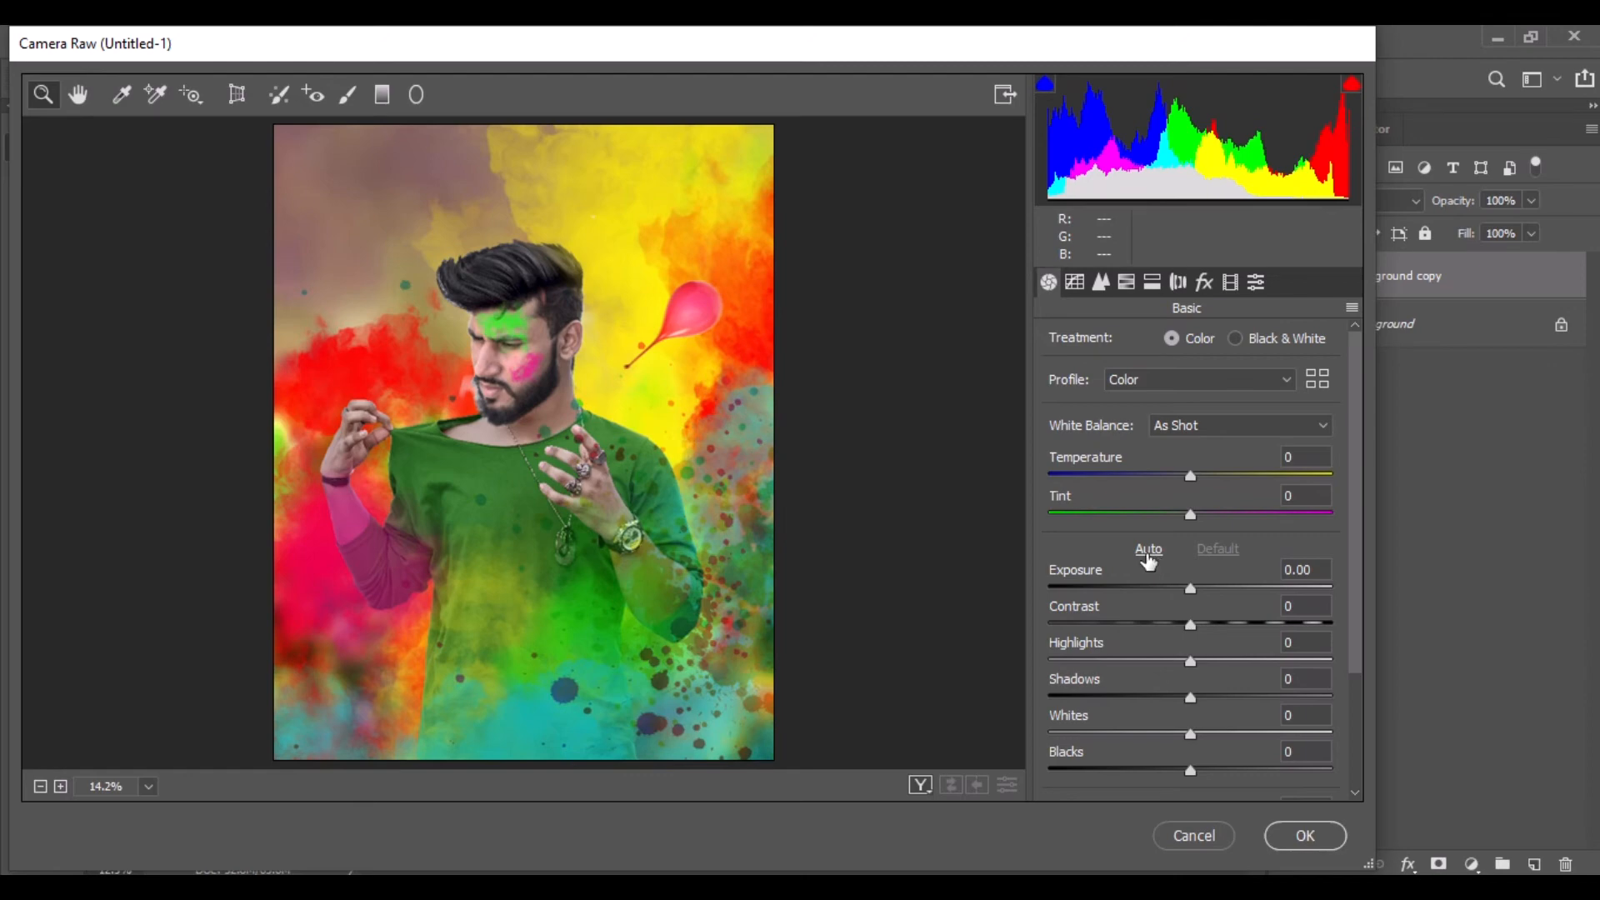
pyautogui.click(1149, 550)
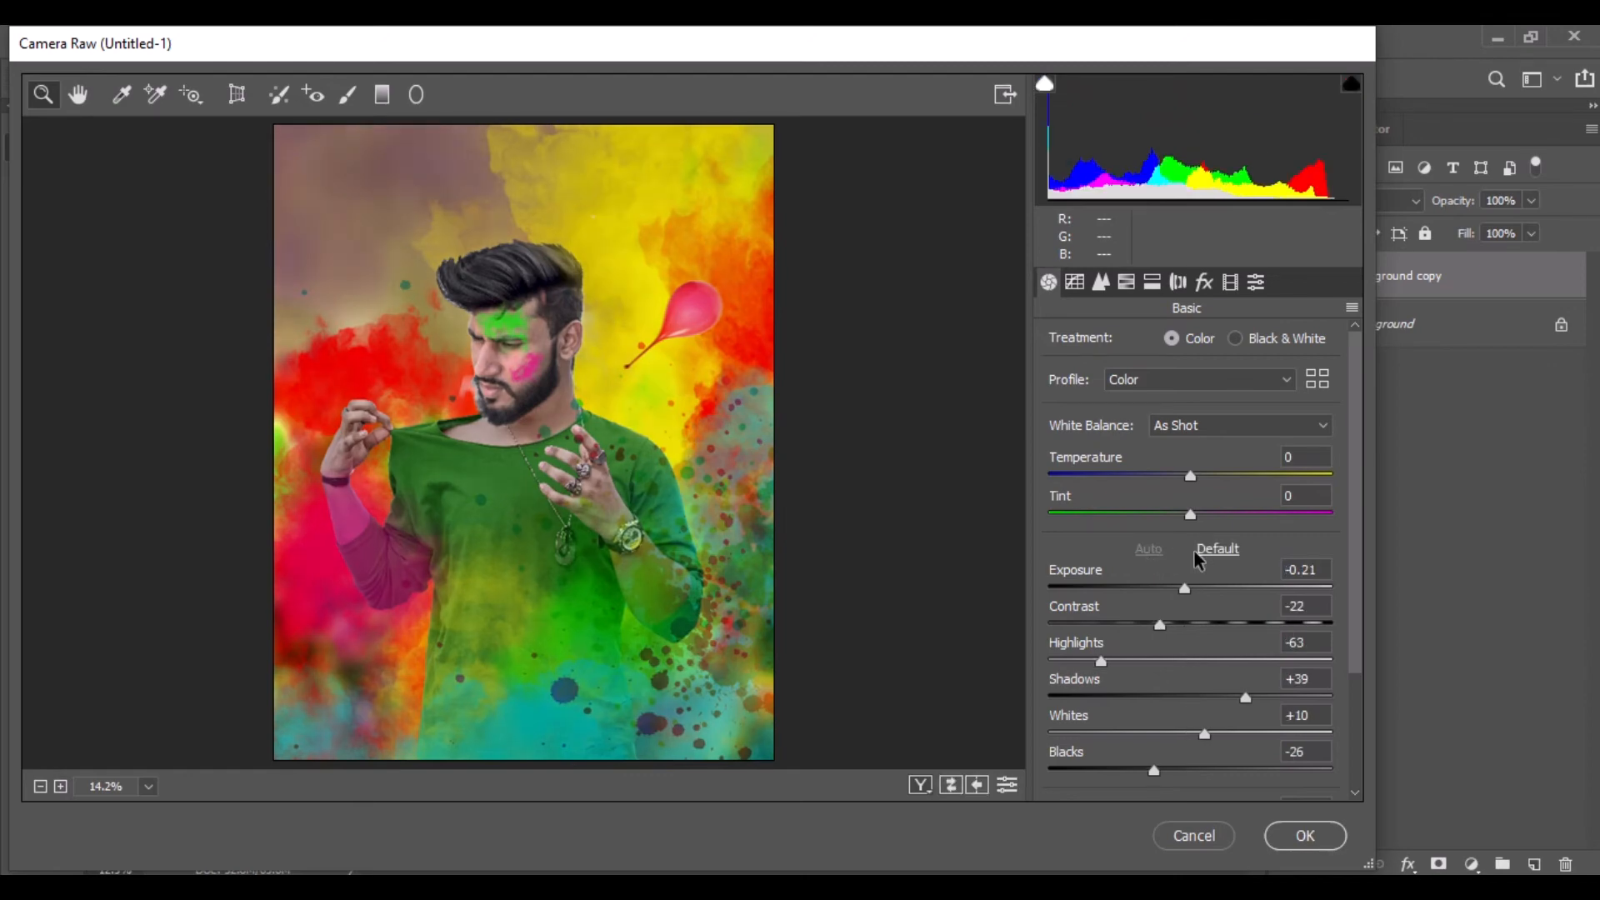
pyautogui.click(1205, 282)
pyautogui.moveTo(1198, 588); pyautogui.dragTo(1160, 590)
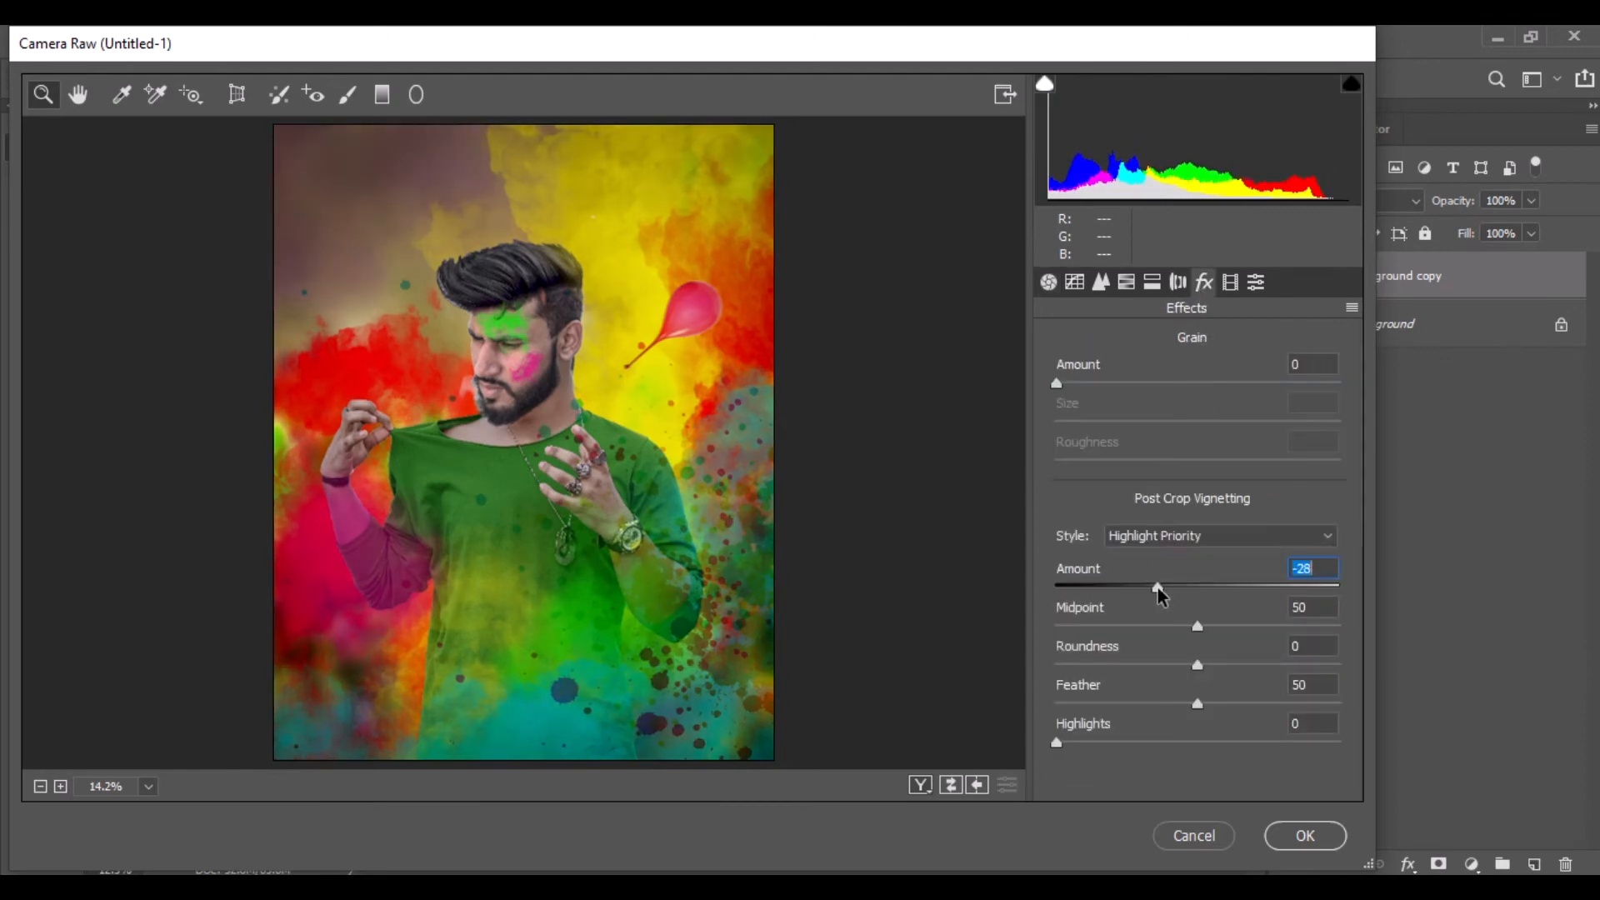
pyautogui.click(1302, 835)
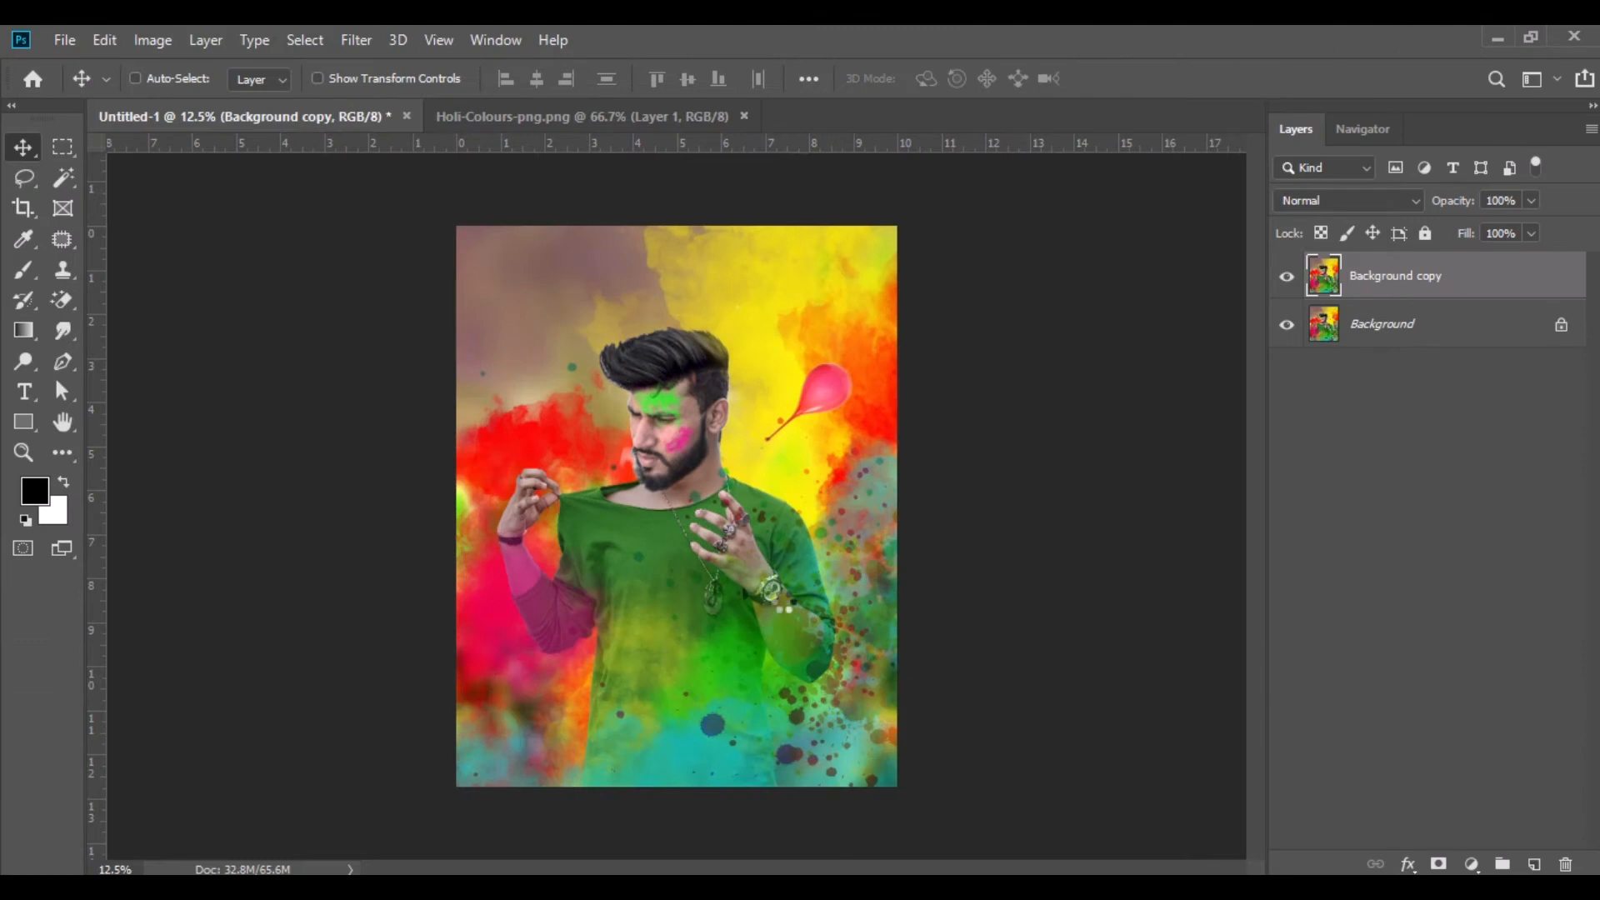
# Close the Holi-Colours image, open the Holi-Baloon-Png.png image and copy its balloon into the composite's lower-left corner
pyautogui.click(745, 116)
pyautogui.click(611, 890)
pyautogui.moveTo(772, 324); pyautogui.dragTo(802, 738)
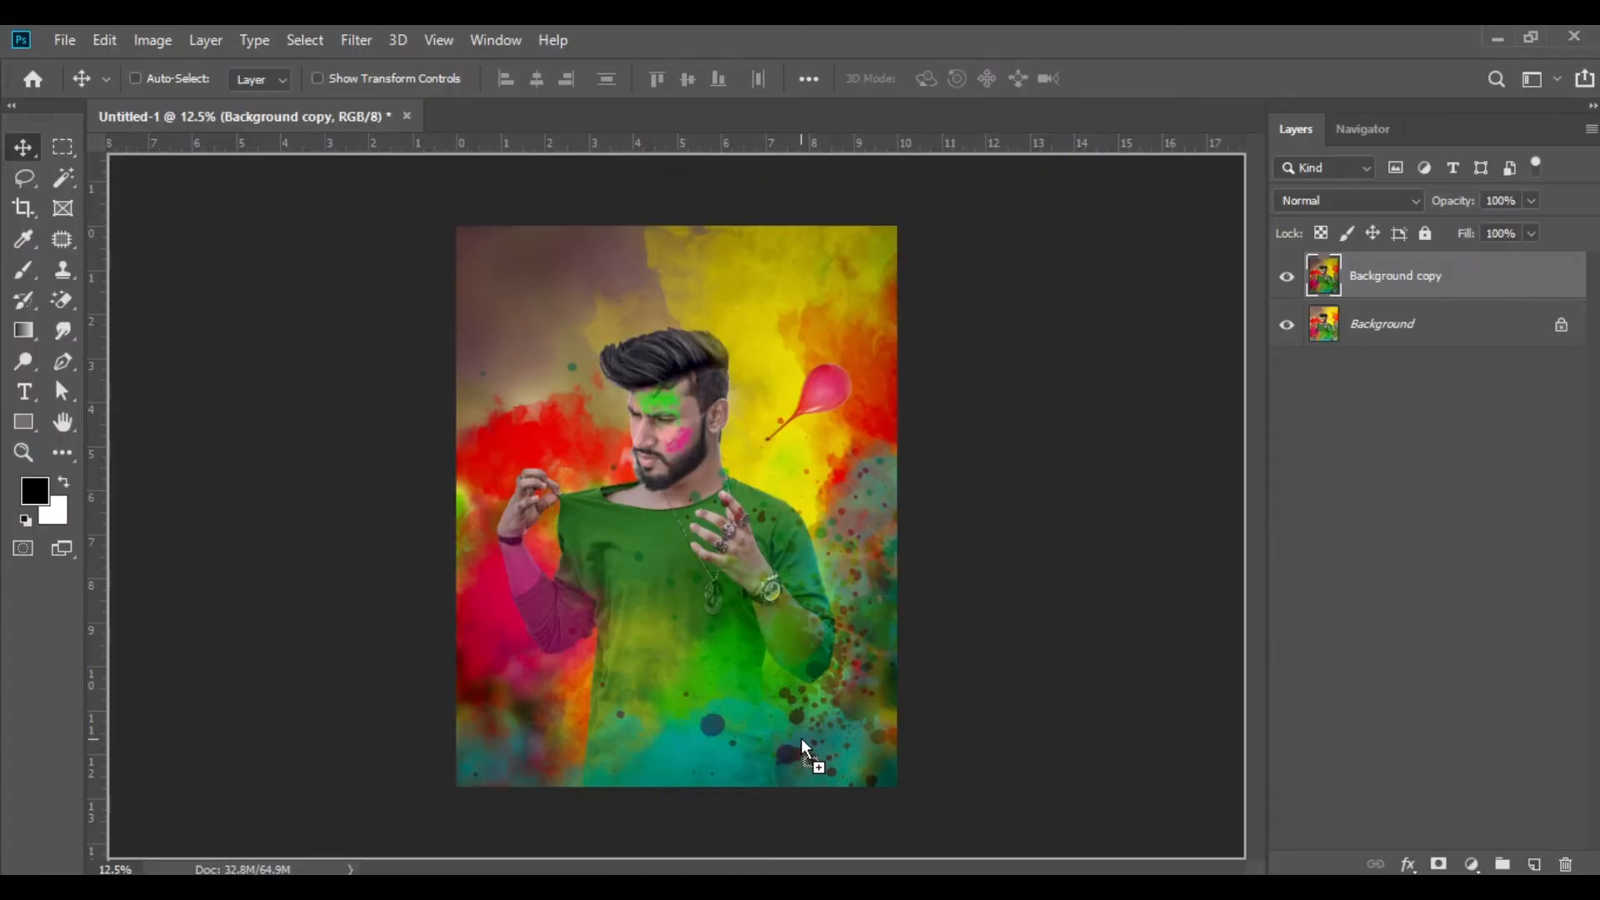
pyautogui.moveTo(538, 749); pyautogui.dragTo(643, 119)
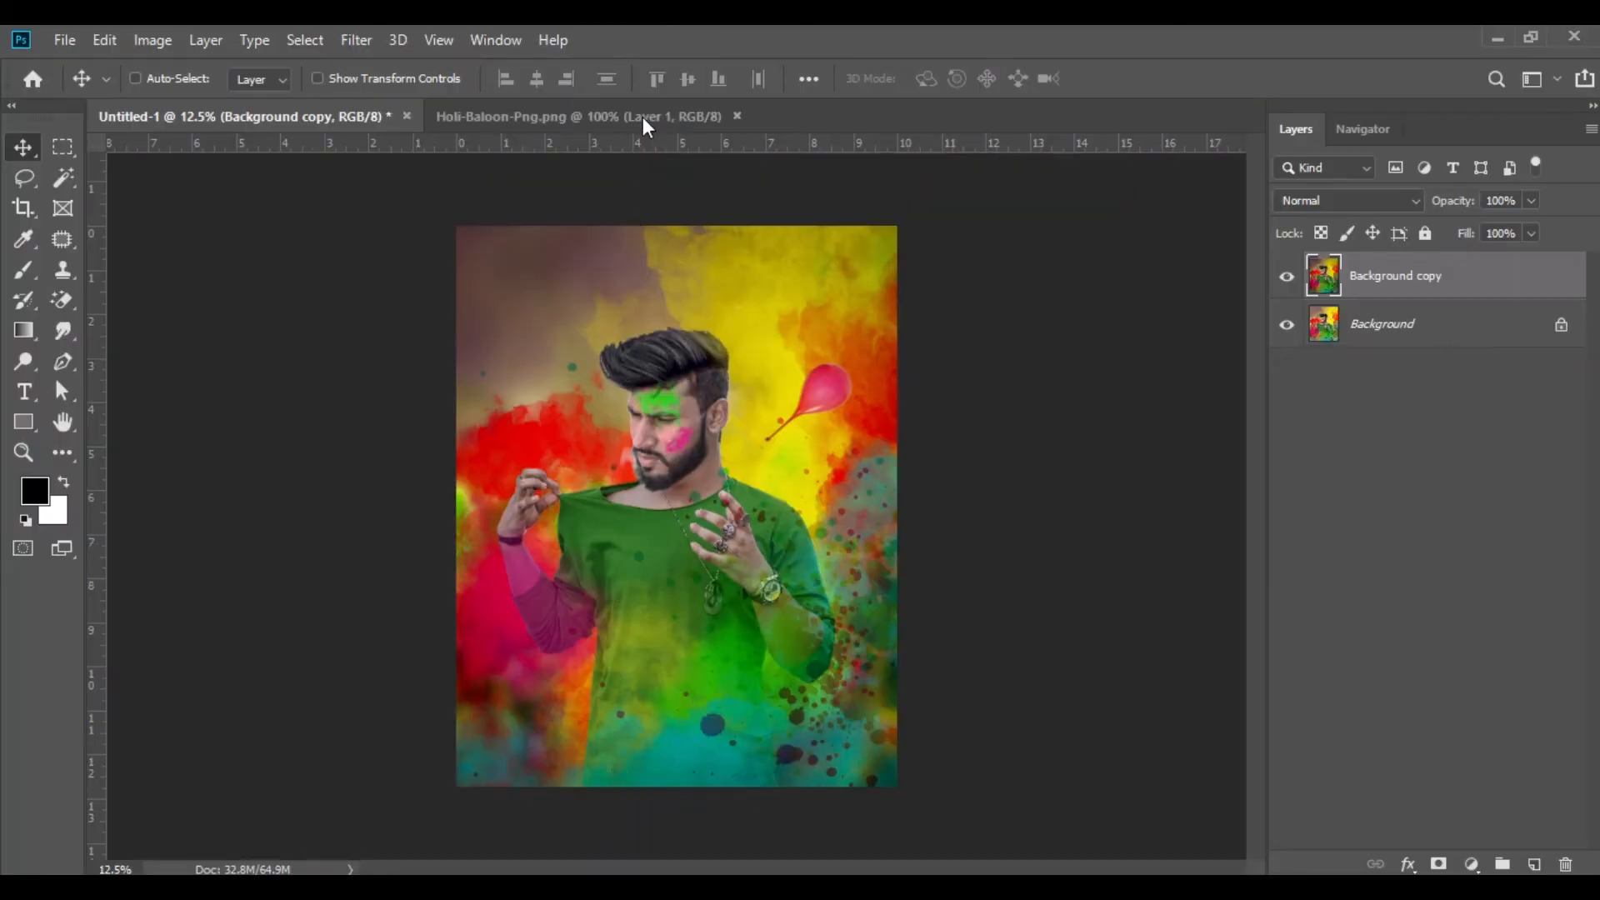
pyautogui.moveTo(729, 489); pyautogui.dragTo(311, 202)
pyautogui.moveTo(525, 760); pyautogui.dragTo(487, 733)
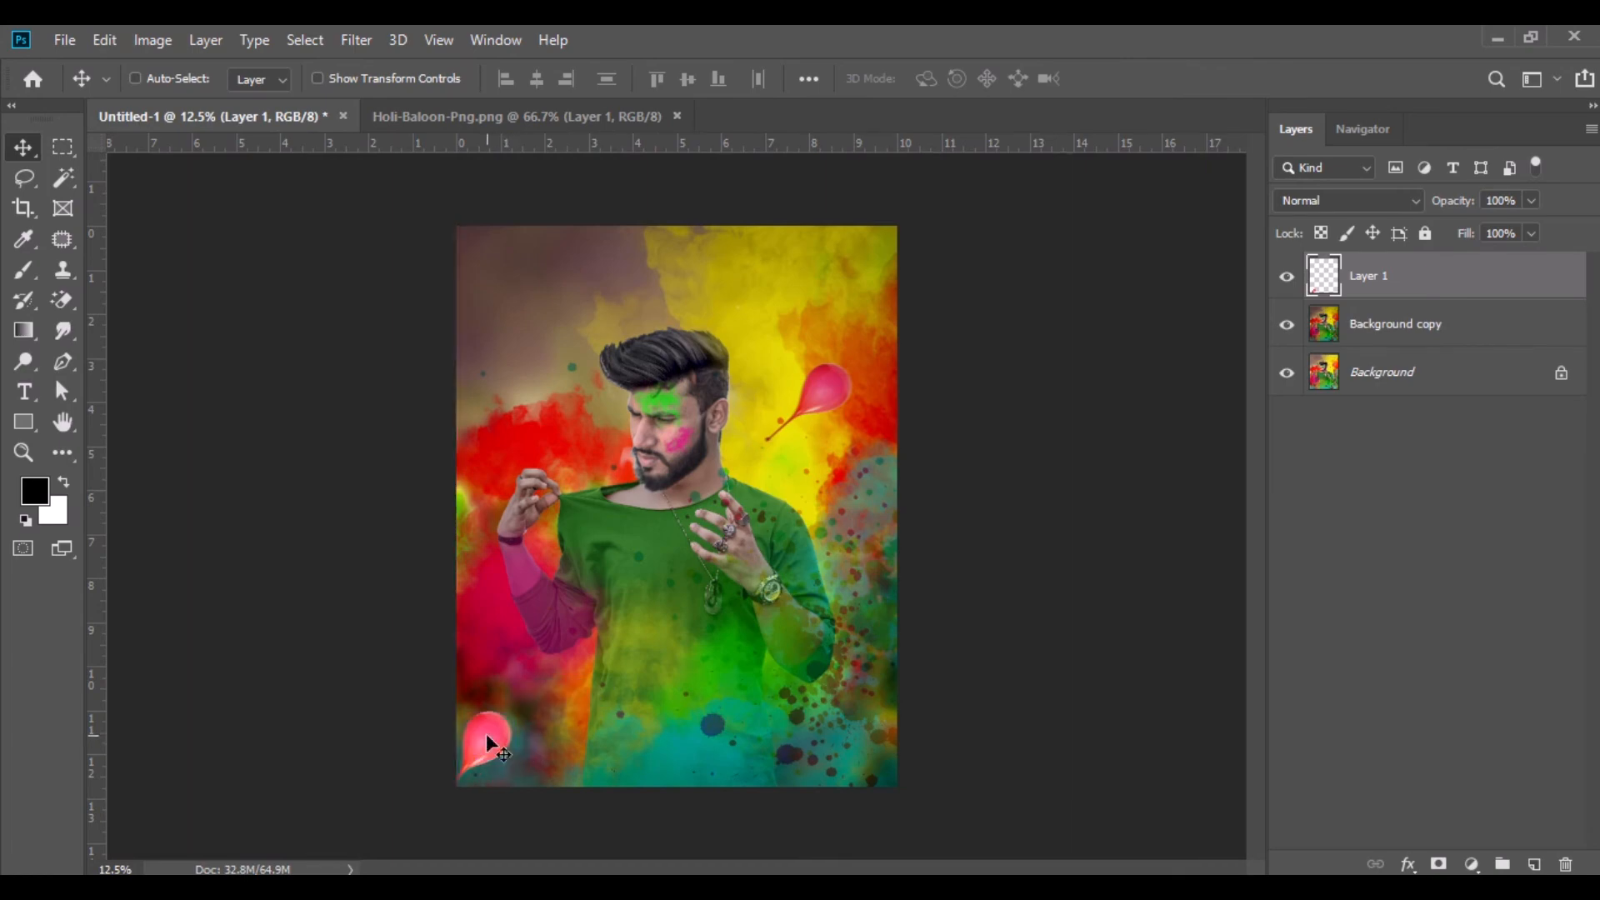
# Scale the new lower-left balloon to 202% and rotate it 9.13° with Free Transform
pyautogui.click(104, 40)
pyautogui.click(275, 548)
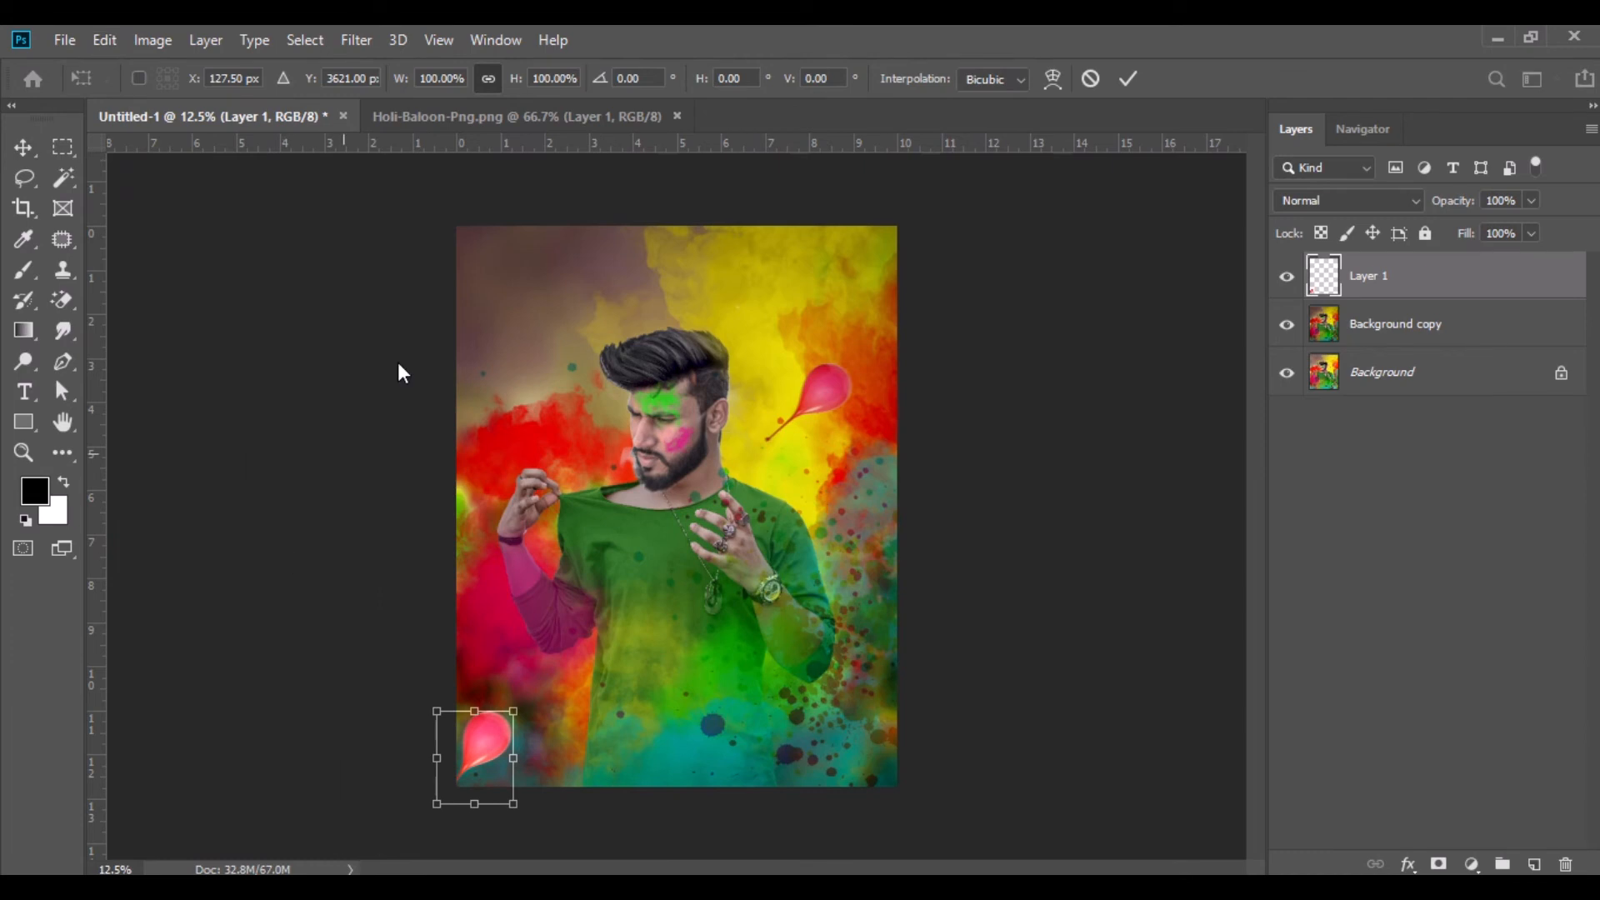
pyautogui.moveTo(515, 89); pyautogui.dragTo(623, 138)
pyautogui.moveTo(574, 652); pyautogui.dragTo(592, 661)
pyautogui.moveTo(515, 721); pyautogui.dragTo(536, 717)
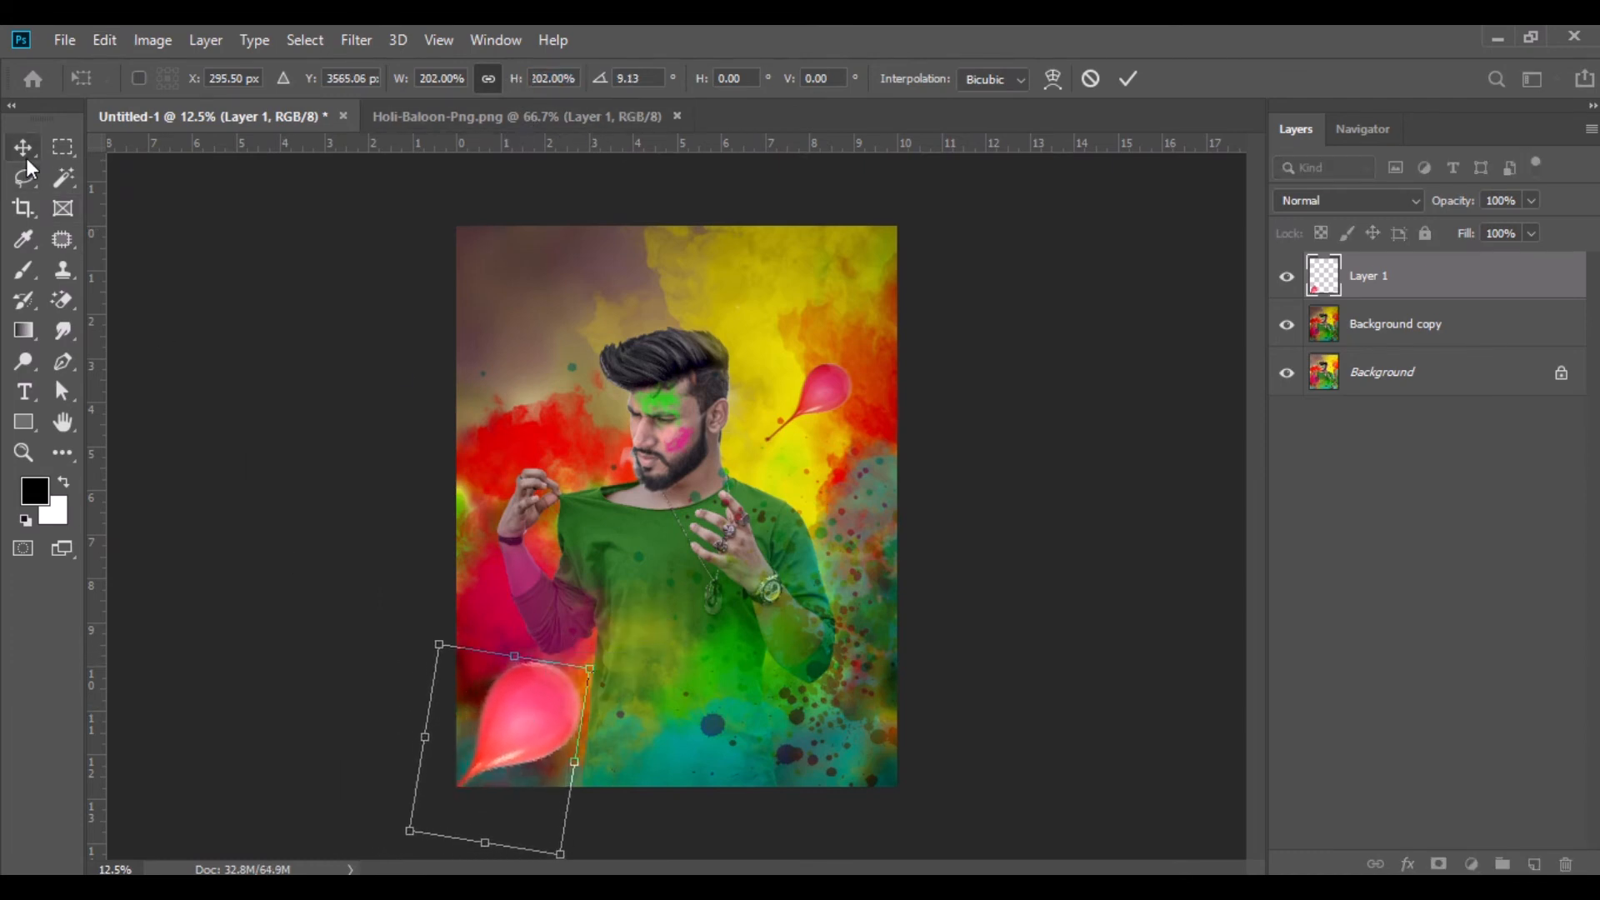
pyautogui.press('Return')
# Apply a Gaussian Blur with a radius of 44.3 pixels to the lower-left balloon layer
pyautogui.click(356, 40)
pyautogui.moveTo(386, 304)
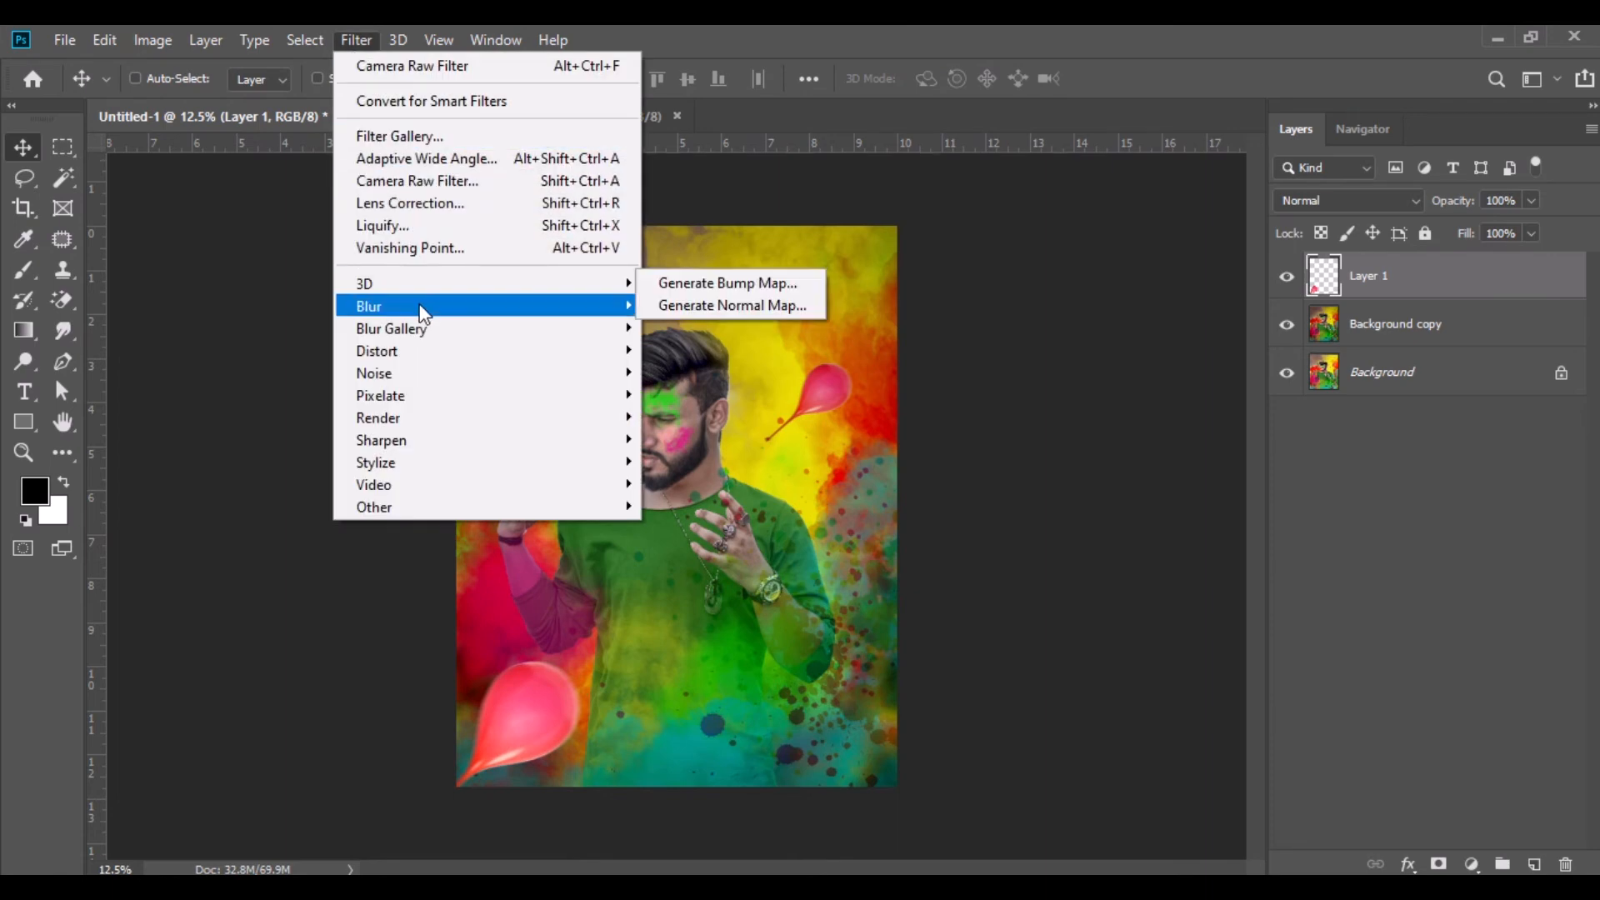
pyautogui.click(697, 394)
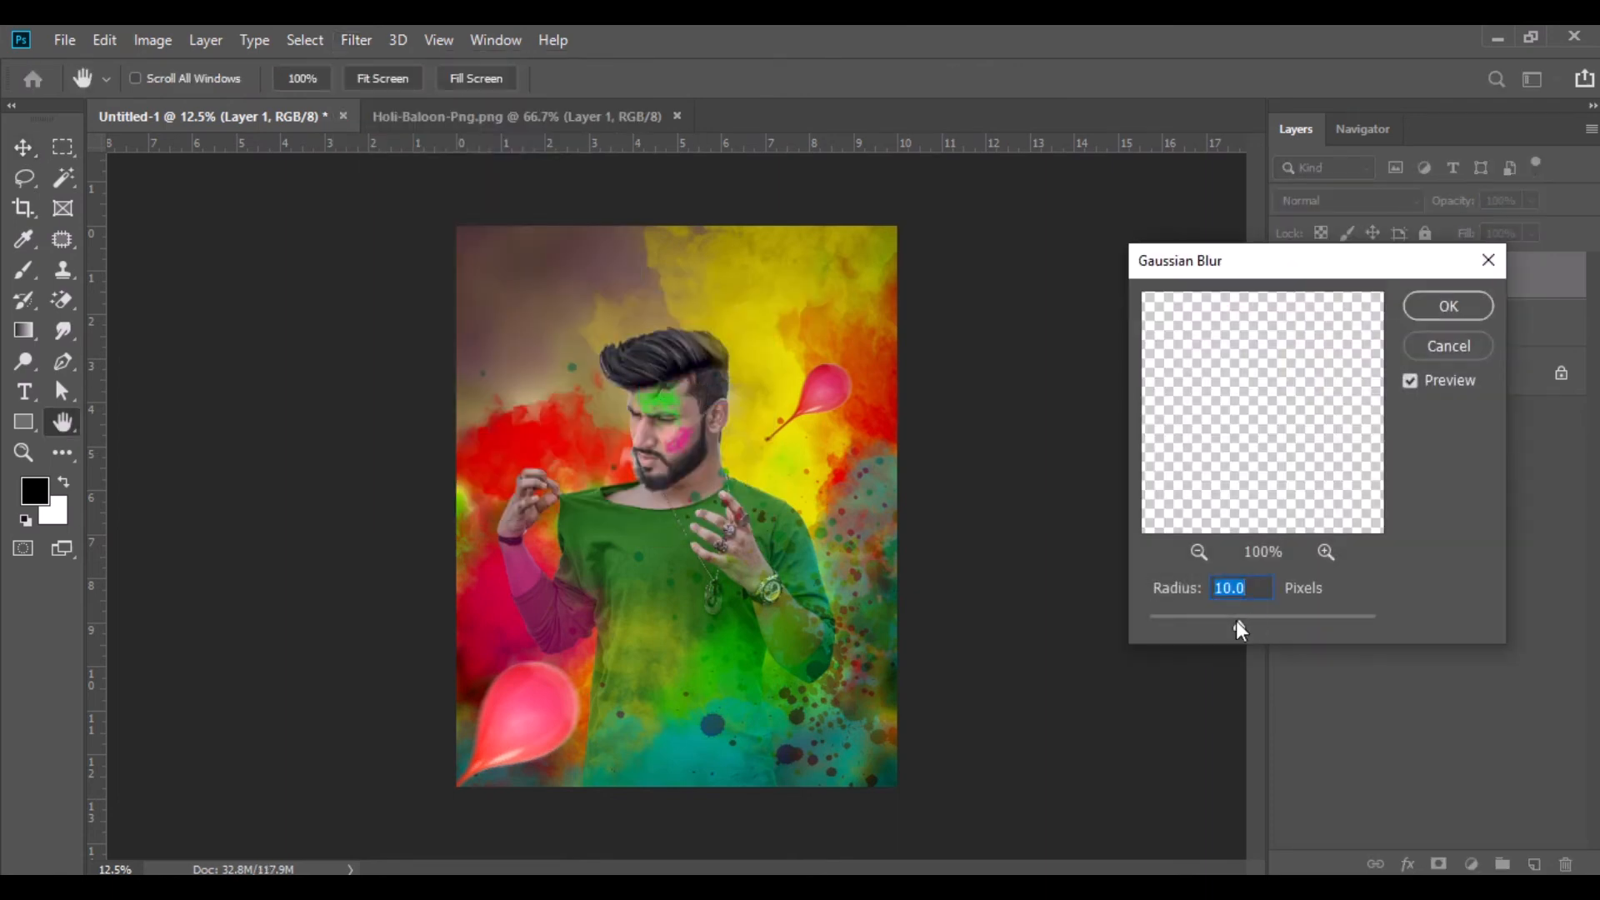
pyautogui.moveTo(1257, 621); pyautogui.dragTo(1273, 627)
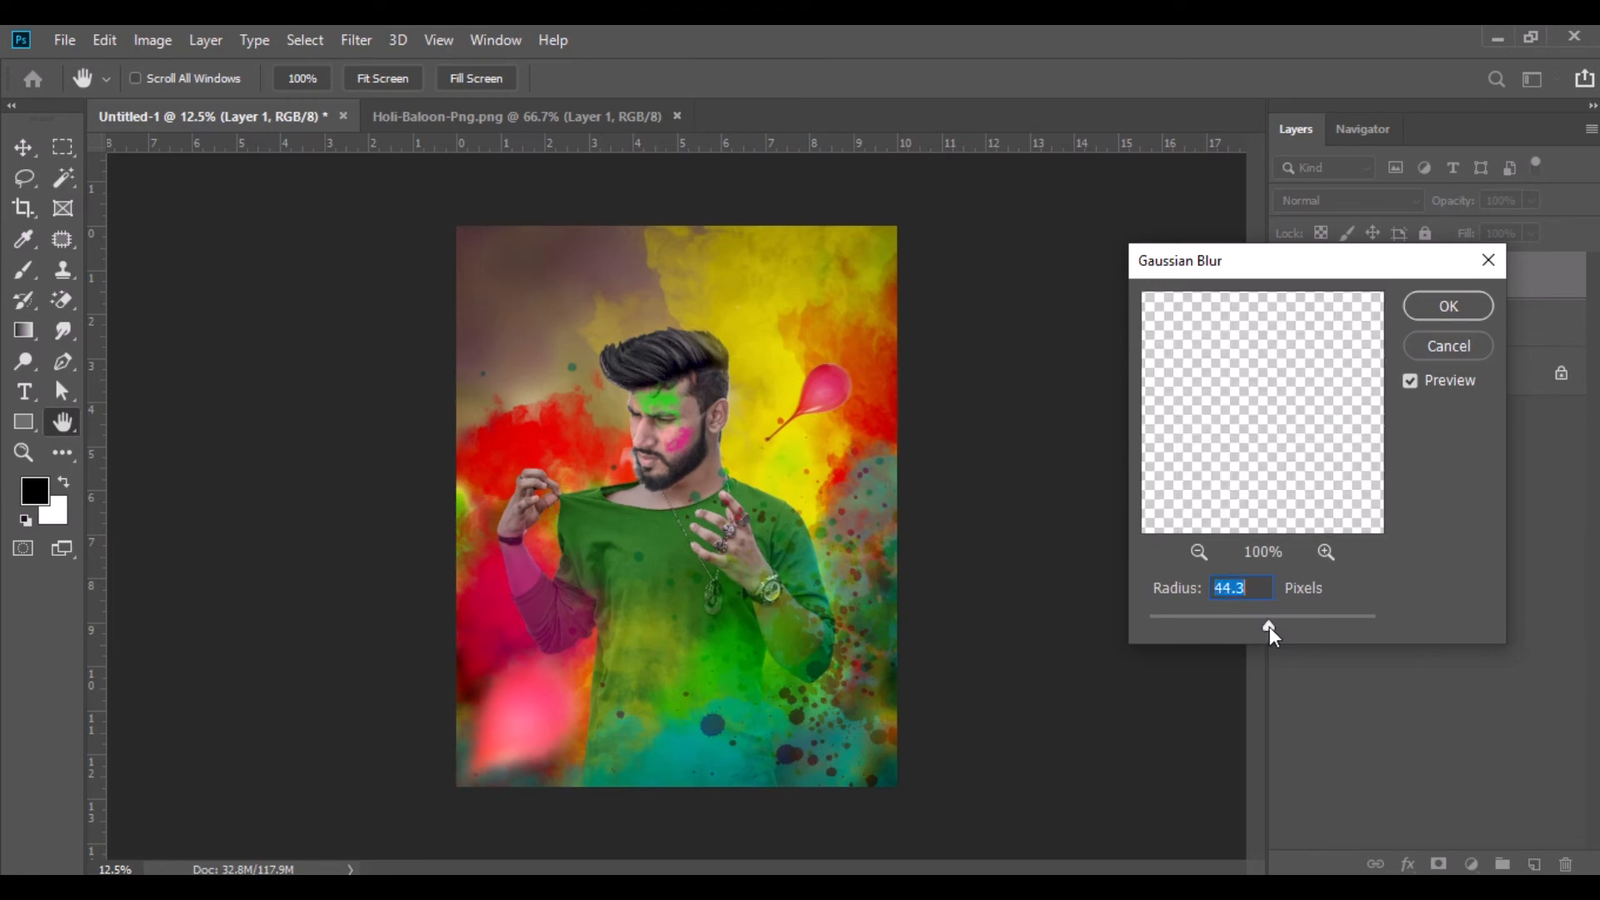
pyautogui.click(1443, 310)
# Close the balloon image, open holi-text-pngg-1.png and copy its Holi text into the composite's upper-left area
pyautogui.click(676, 116)
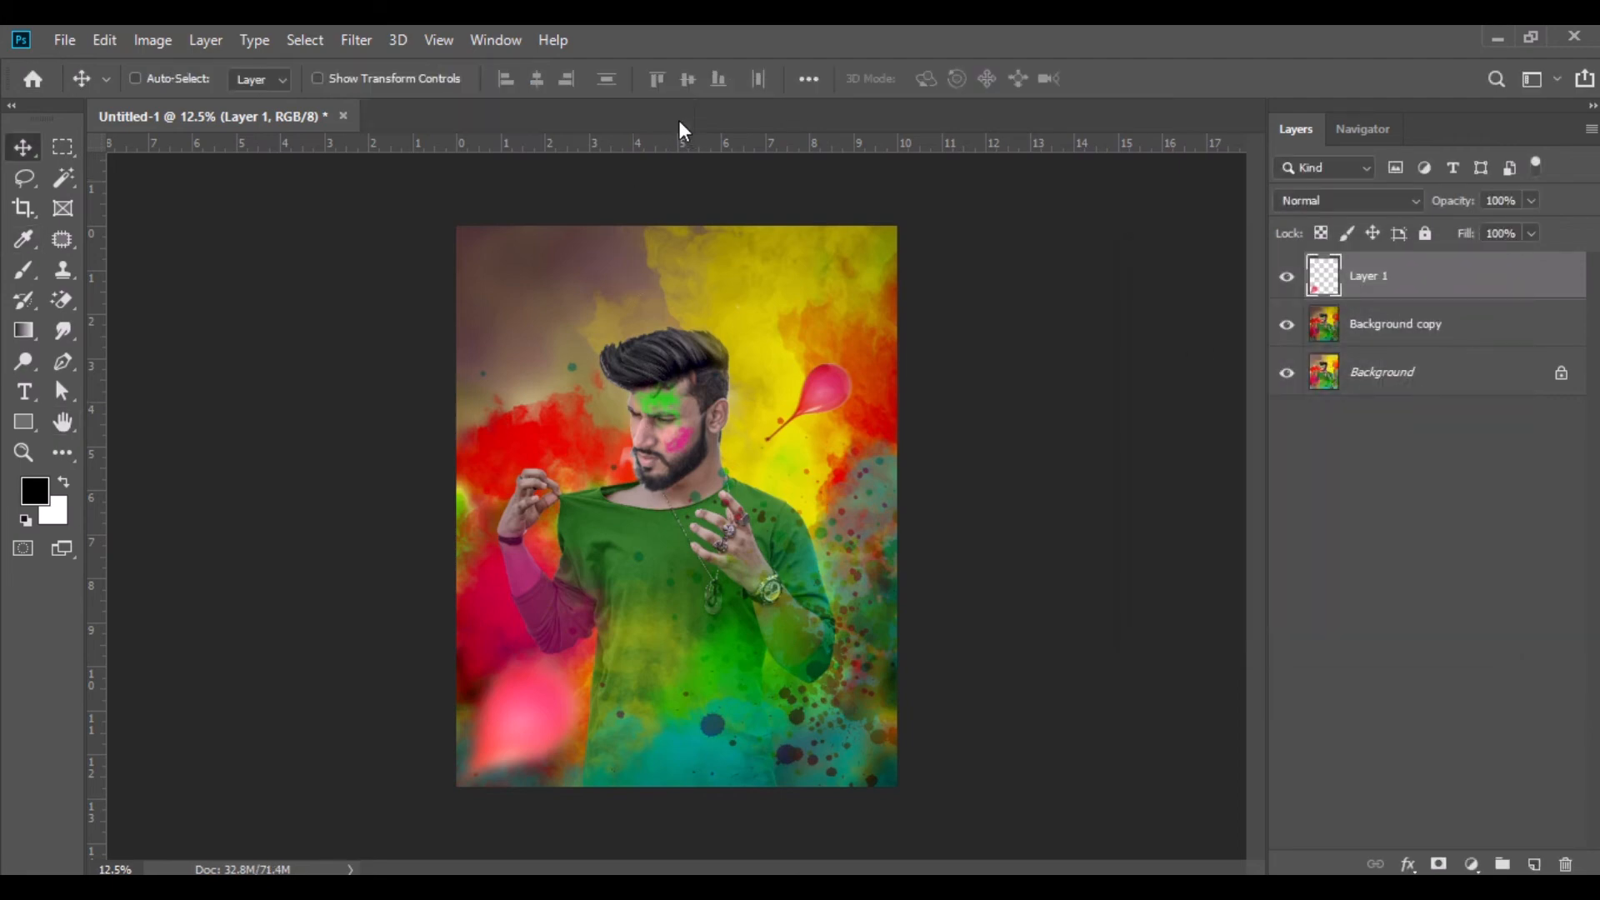
pyautogui.hotkey('alt', 'Tab')
pyautogui.moveTo(1154, 353); pyautogui.dragTo(537, 122)
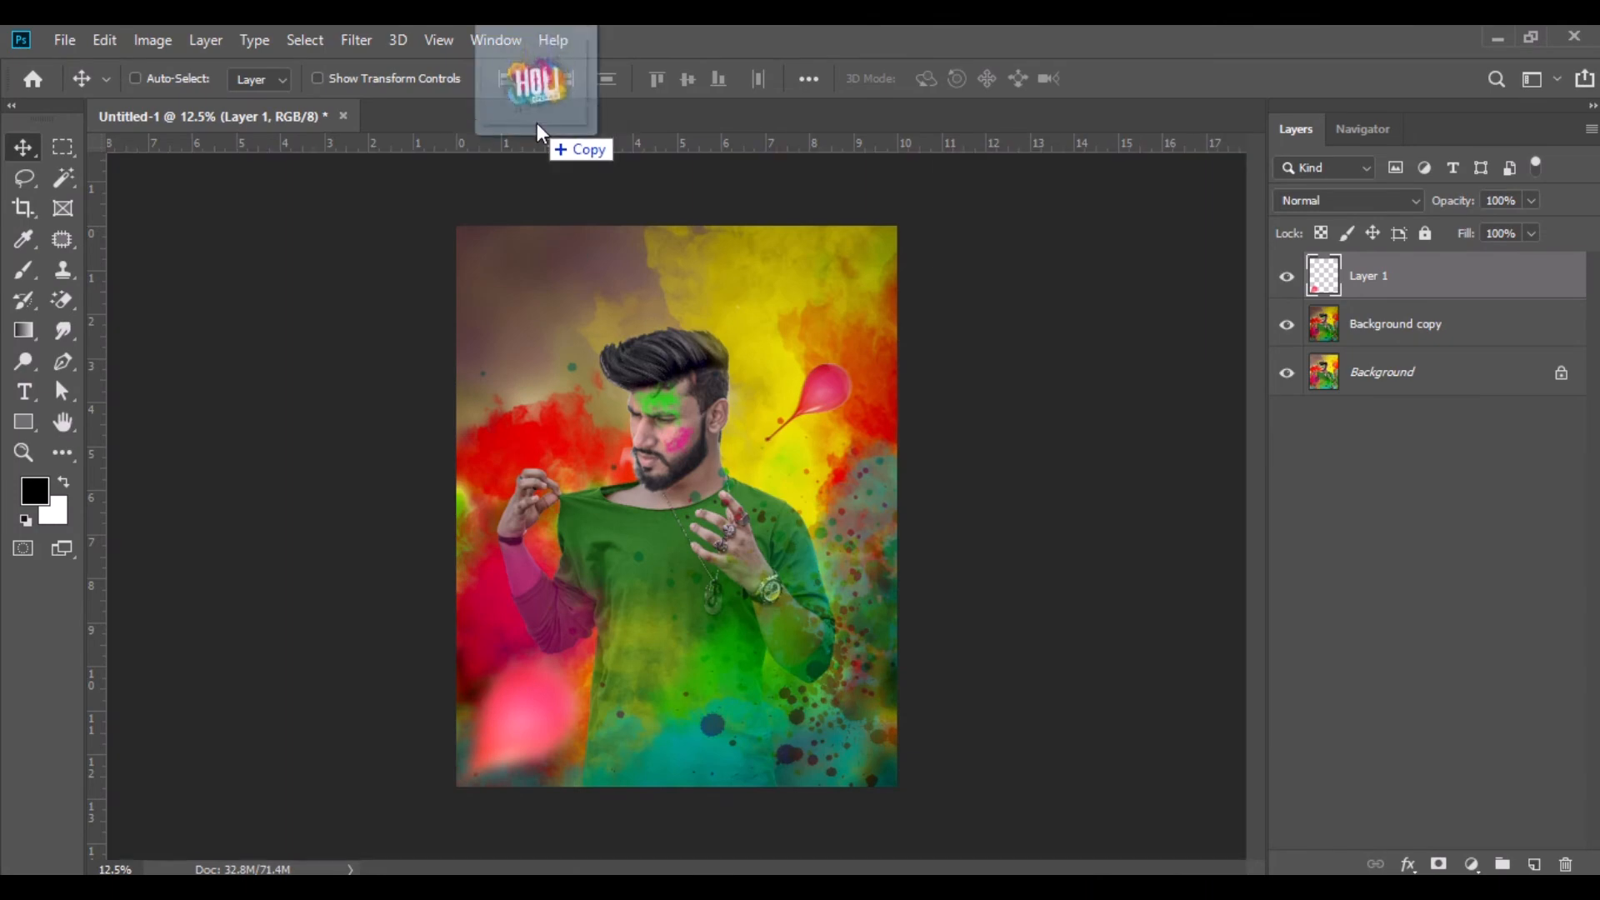
pyautogui.moveTo(630, 546); pyautogui.dragTo(550, 301)
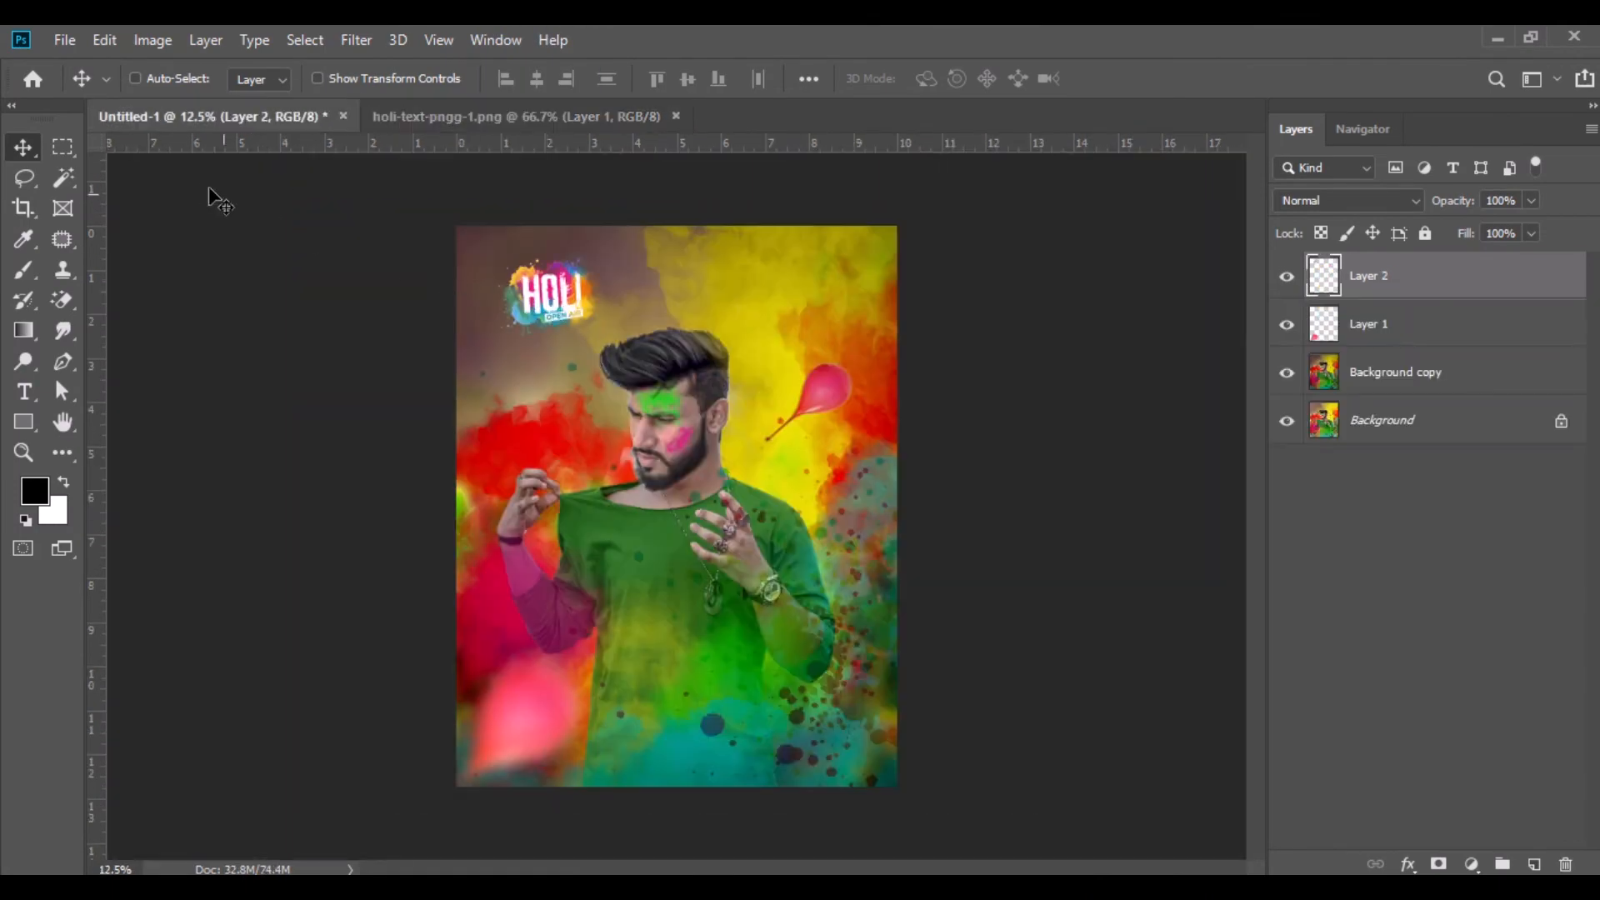
# Start a Free Transform on the Holi text and scale it to 170%
pyautogui.click(105, 40)
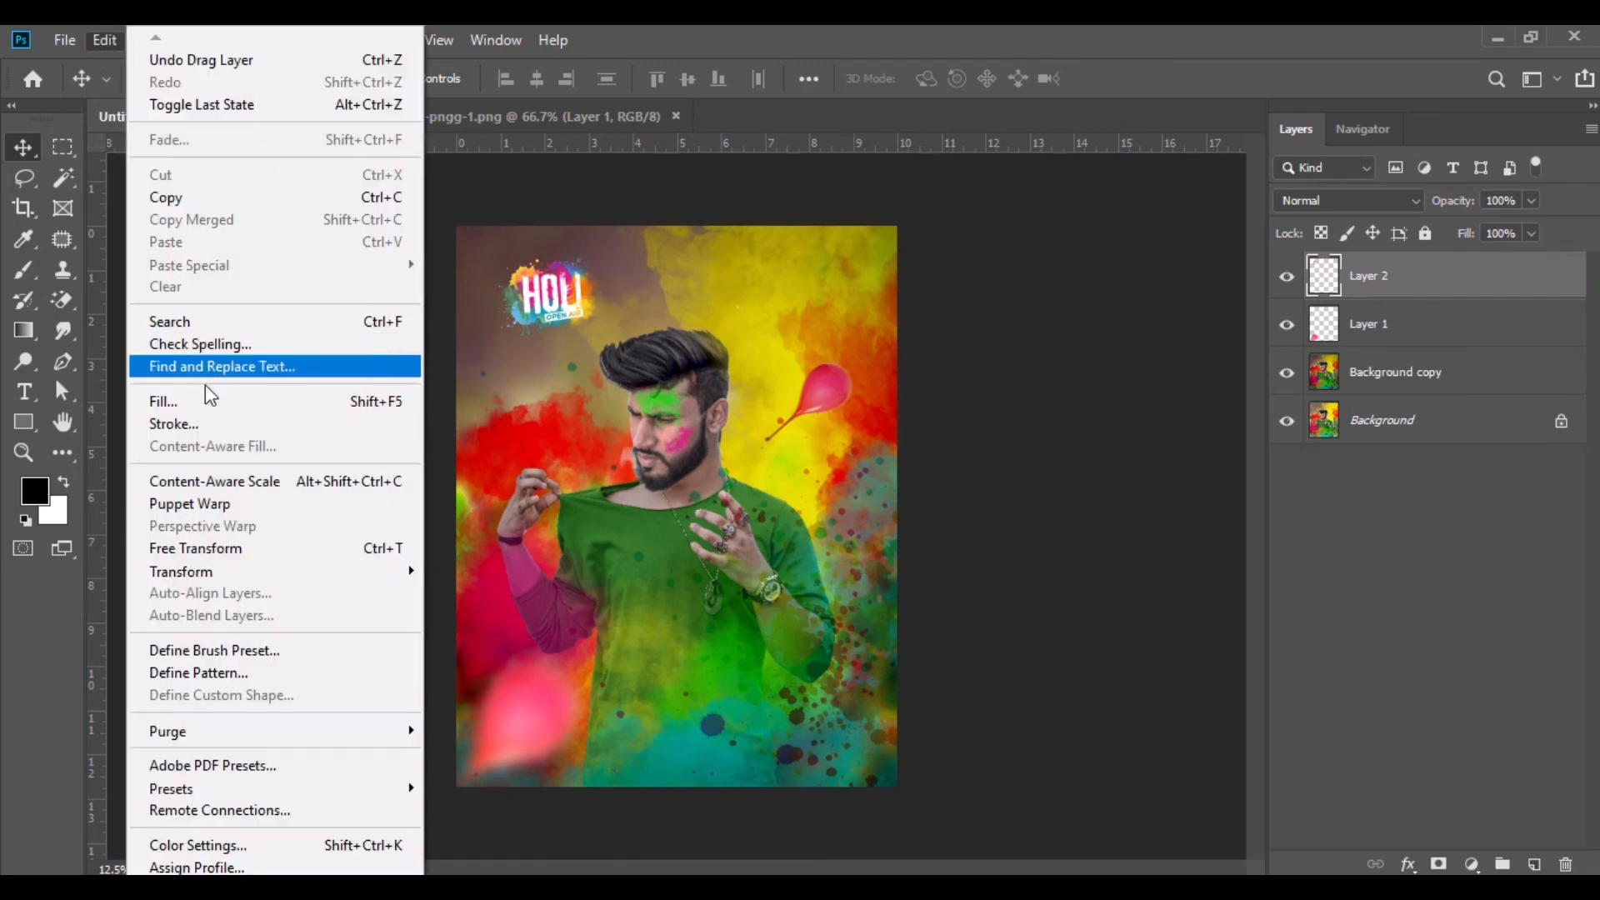
pyautogui.click(248, 549)
pyautogui.moveTo(515, 81); pyautogui.dragTo(583, 110)
pyautogui.moveTo(538, 298); pyautogui.dragTo(656, 731)
pyautogui.moveTo(517, 87); pyautogui.dragTo(567, 88)
pyautogui.moveTo(673, 708); pyautogui.dragTo(555, 277)
pyautogui.moveTo(514, 80); pyautogui.dragTo(461, 145)
# Rotate the Holi text to -7.37°, position it in the composite's upper-left corner and apply the transform
pyautogui.moveTo(684, 241); pyautogui.dragTo(676, 226)
pyautogui.moveTo(586, 281); pyautogui.dragTo(563, 282)
pyautogui.press('Right')
pyautogui.press('Right')
pyautogui.press('Right')
pyautogui.press('Right')
pyautogui.press('Up')
pyautogui.press('Up')
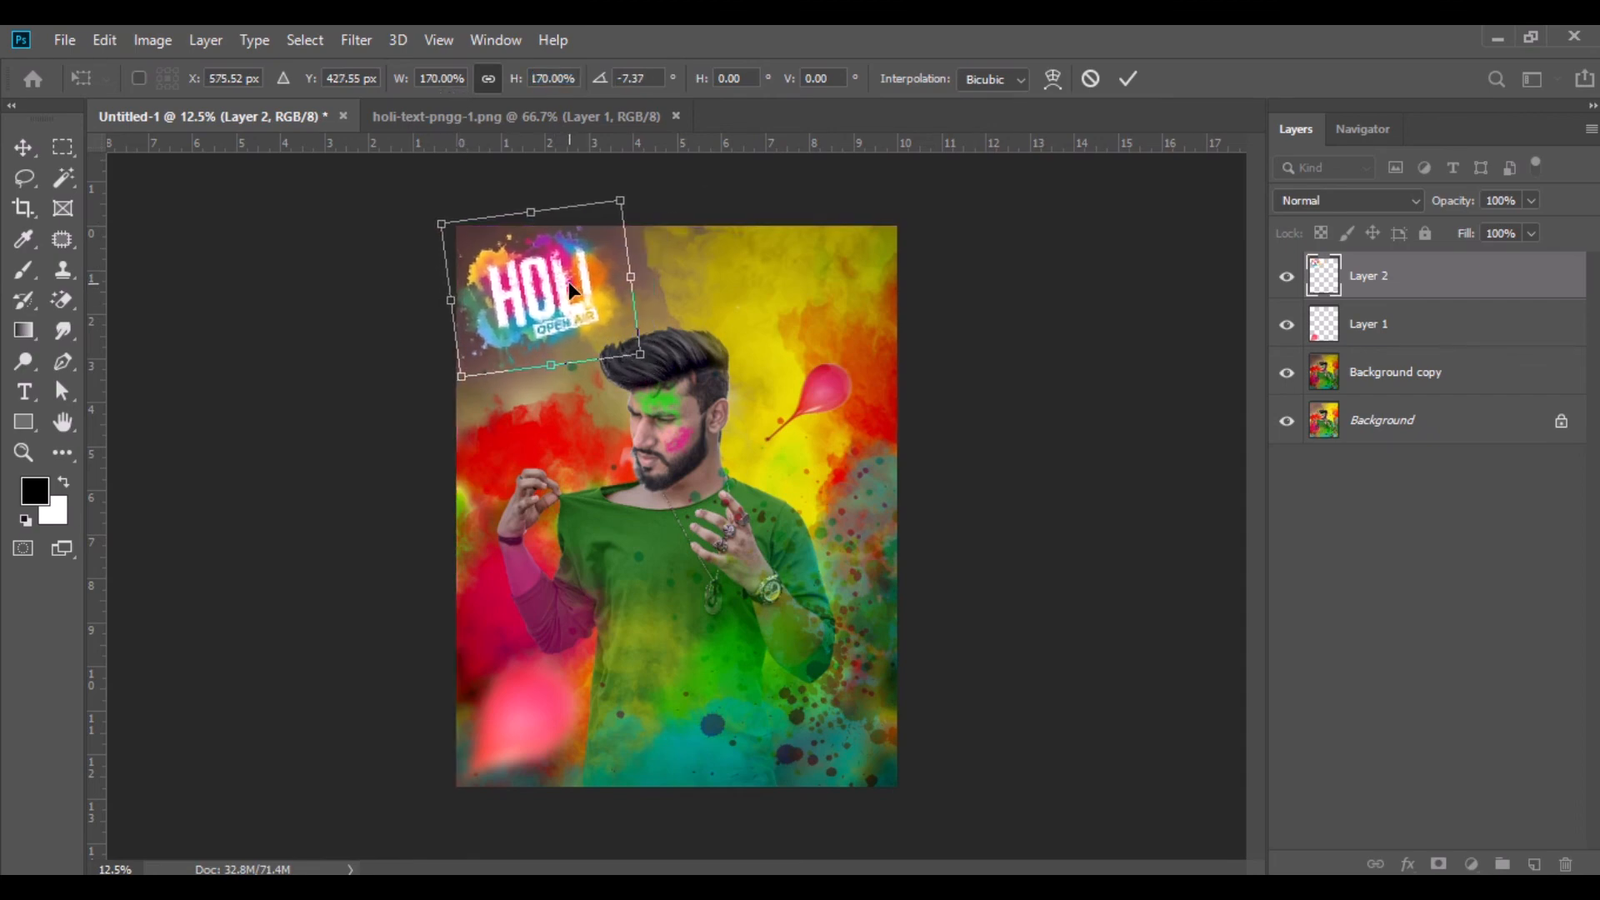
pyautogui.click(29, 154)
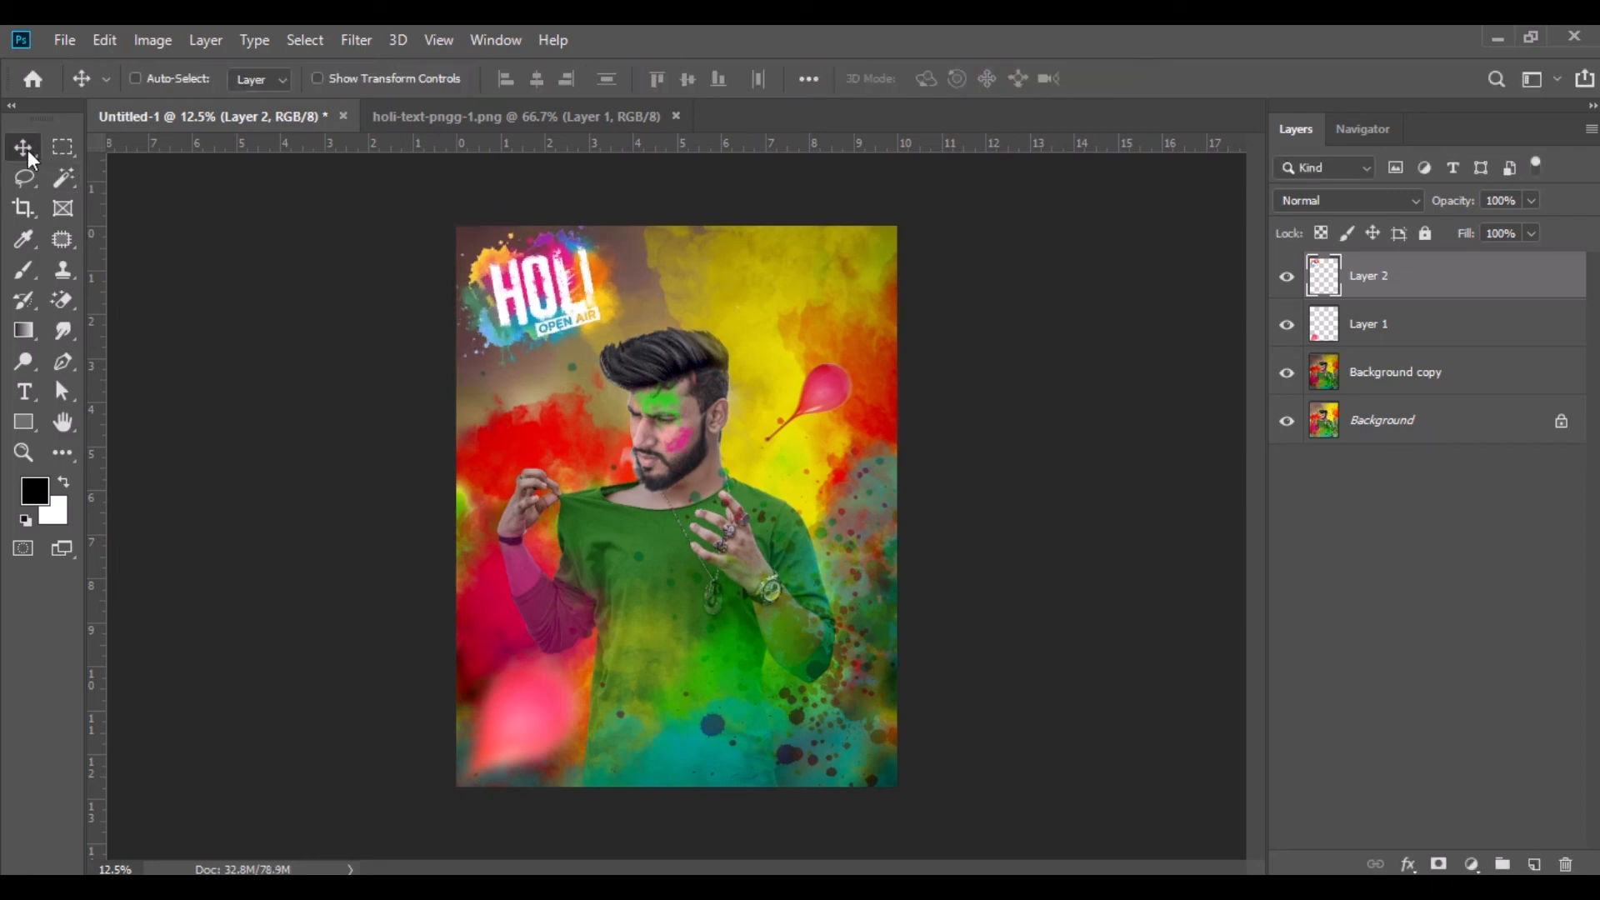
# Close the Holi text image and merge all visible layers into the Background
pyautogui.click(676, 116)
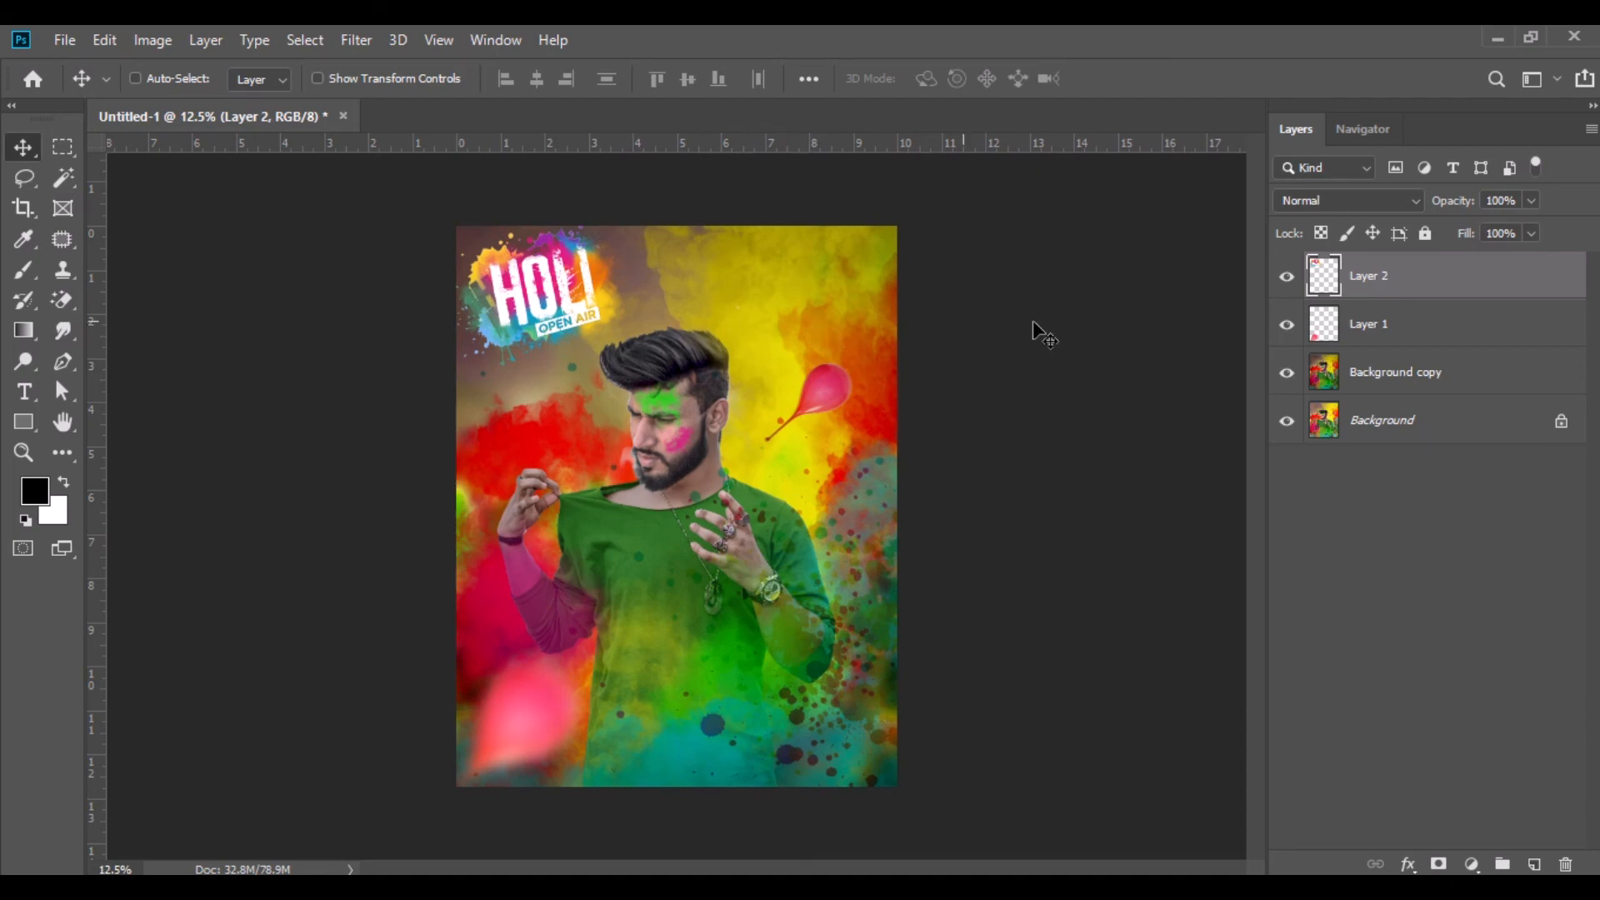
pyautogui.rightClick(1369, 294)
pyautogui.click(1142, 740)
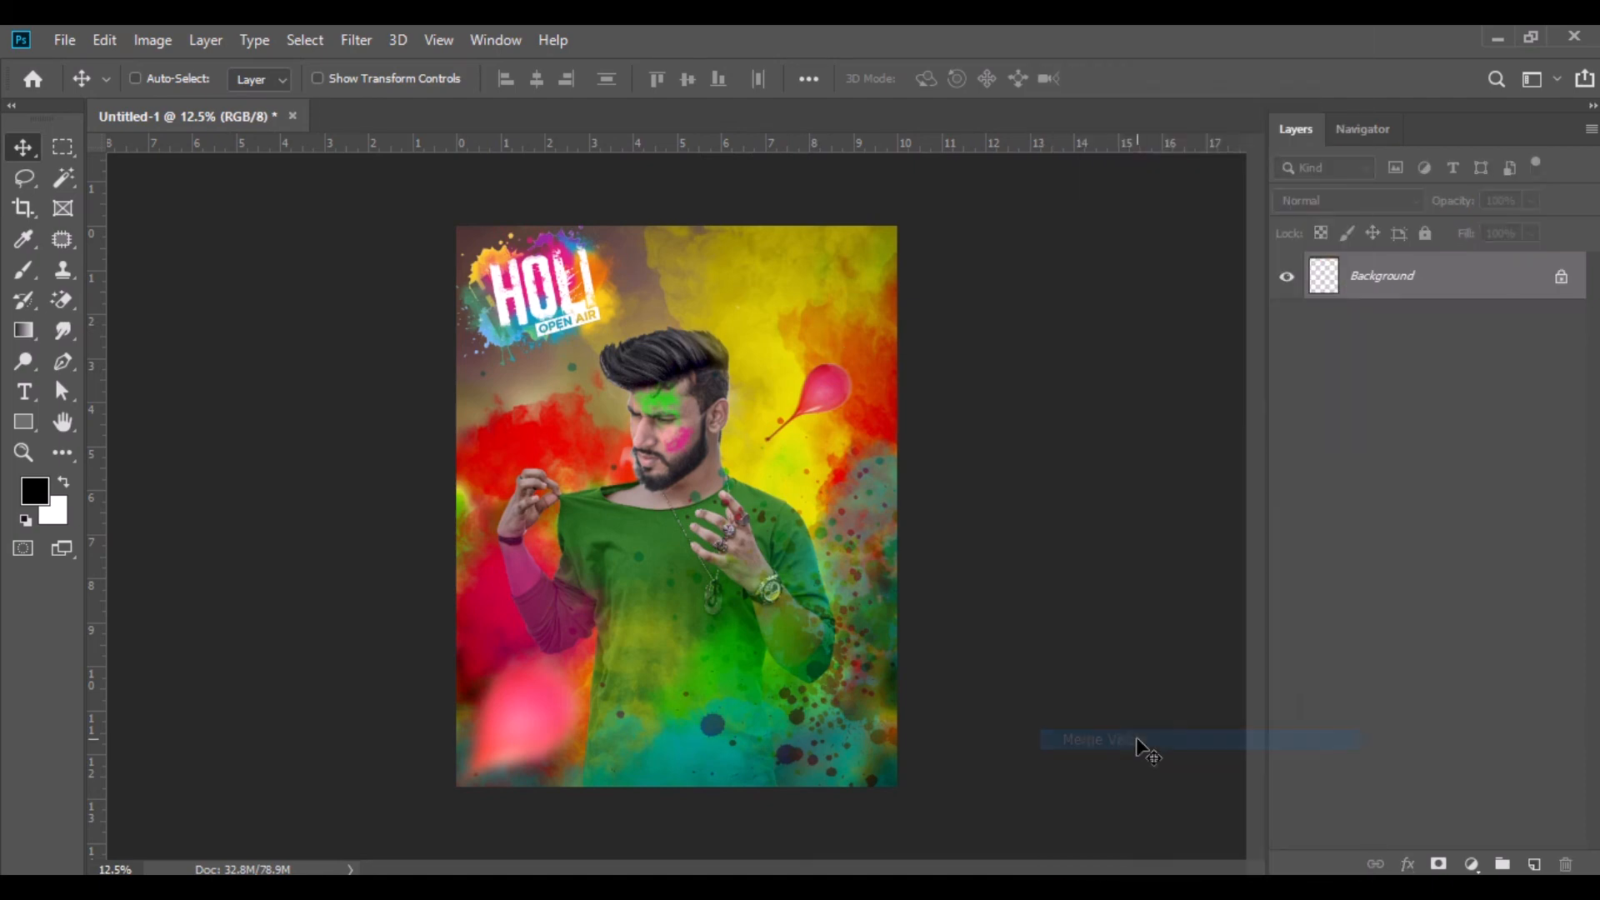
# Examine the finished composite in full screen mode, fitted to the screen
pyautogui.press('f')
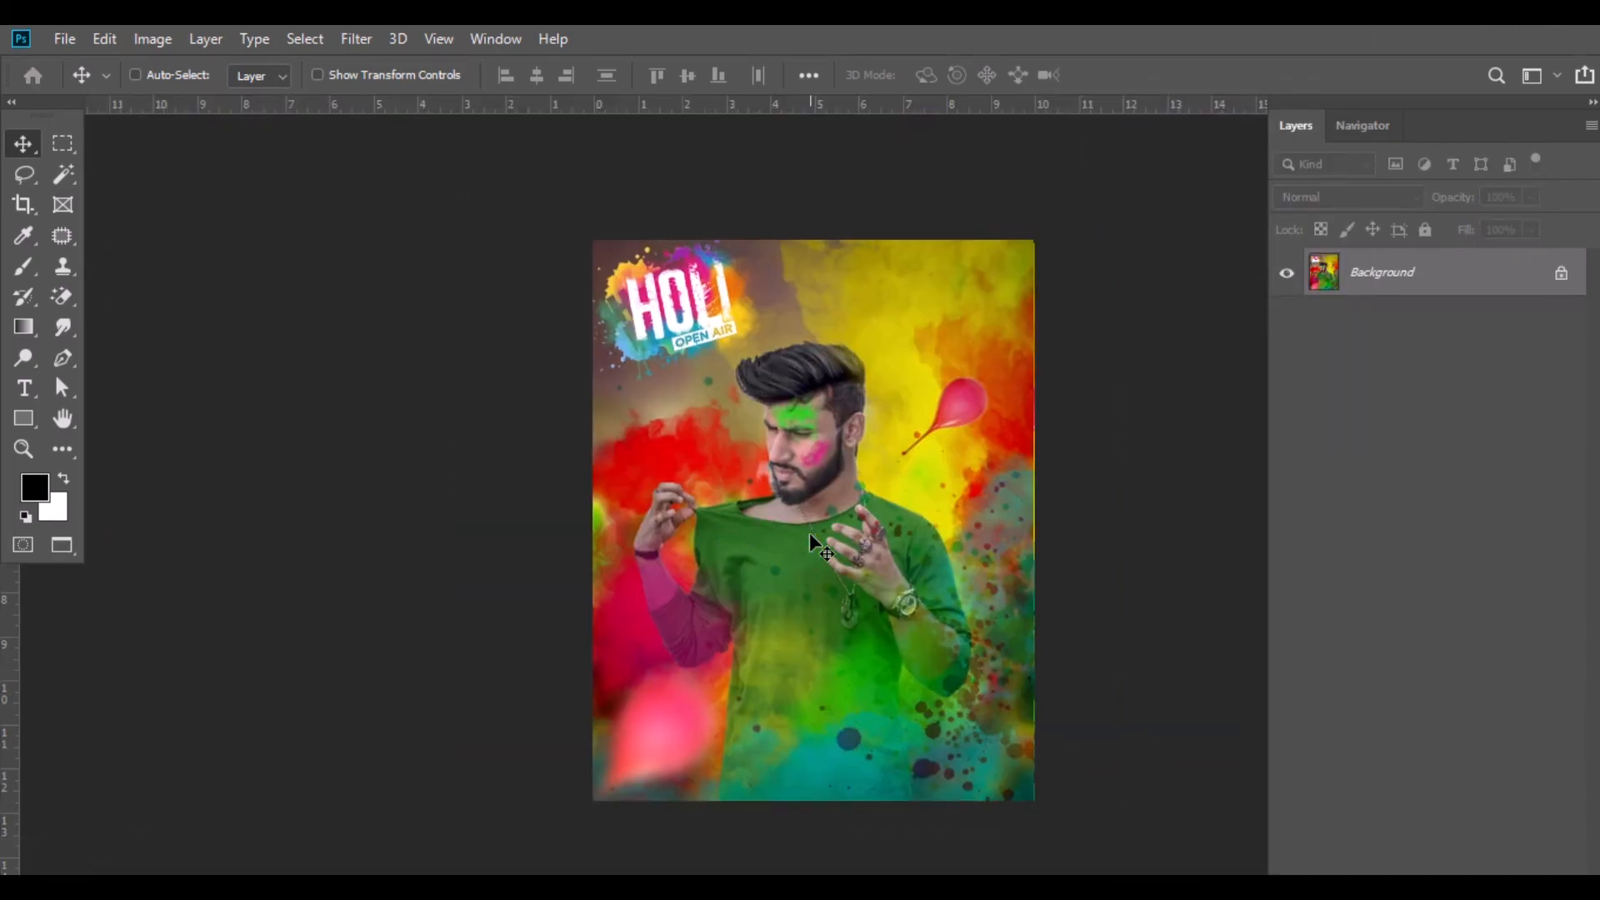
pyautogui.press('f')
pyautogui.hotkey('ctrl', '0')
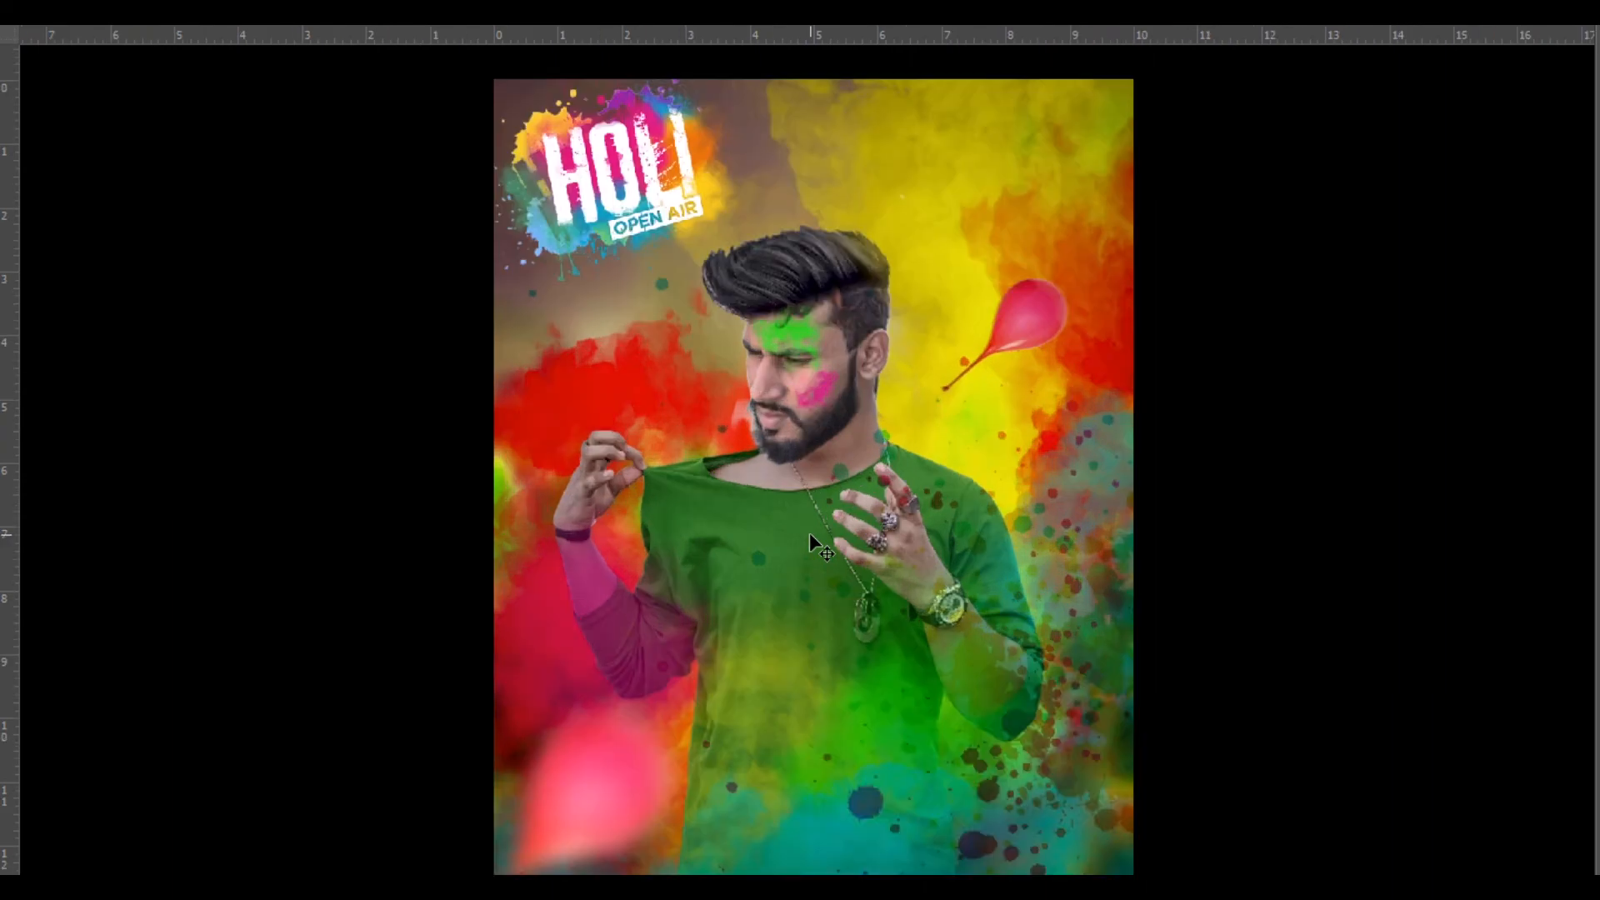